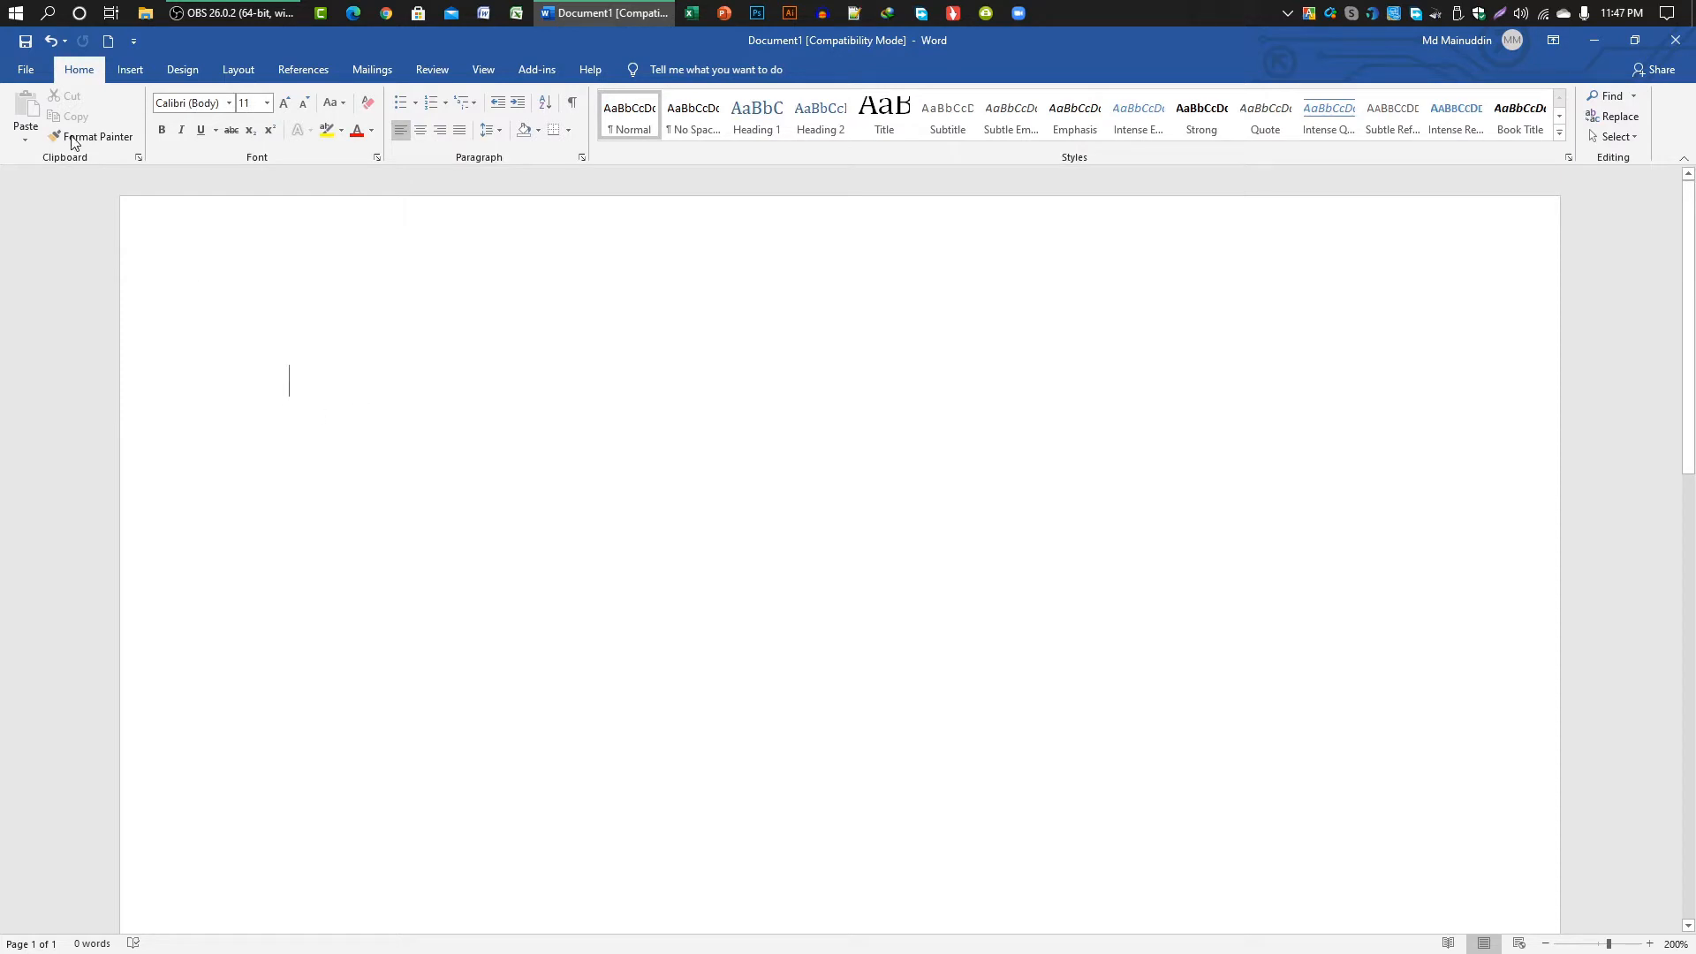
{"action": "left_click", "coordinate": [25, 68]}
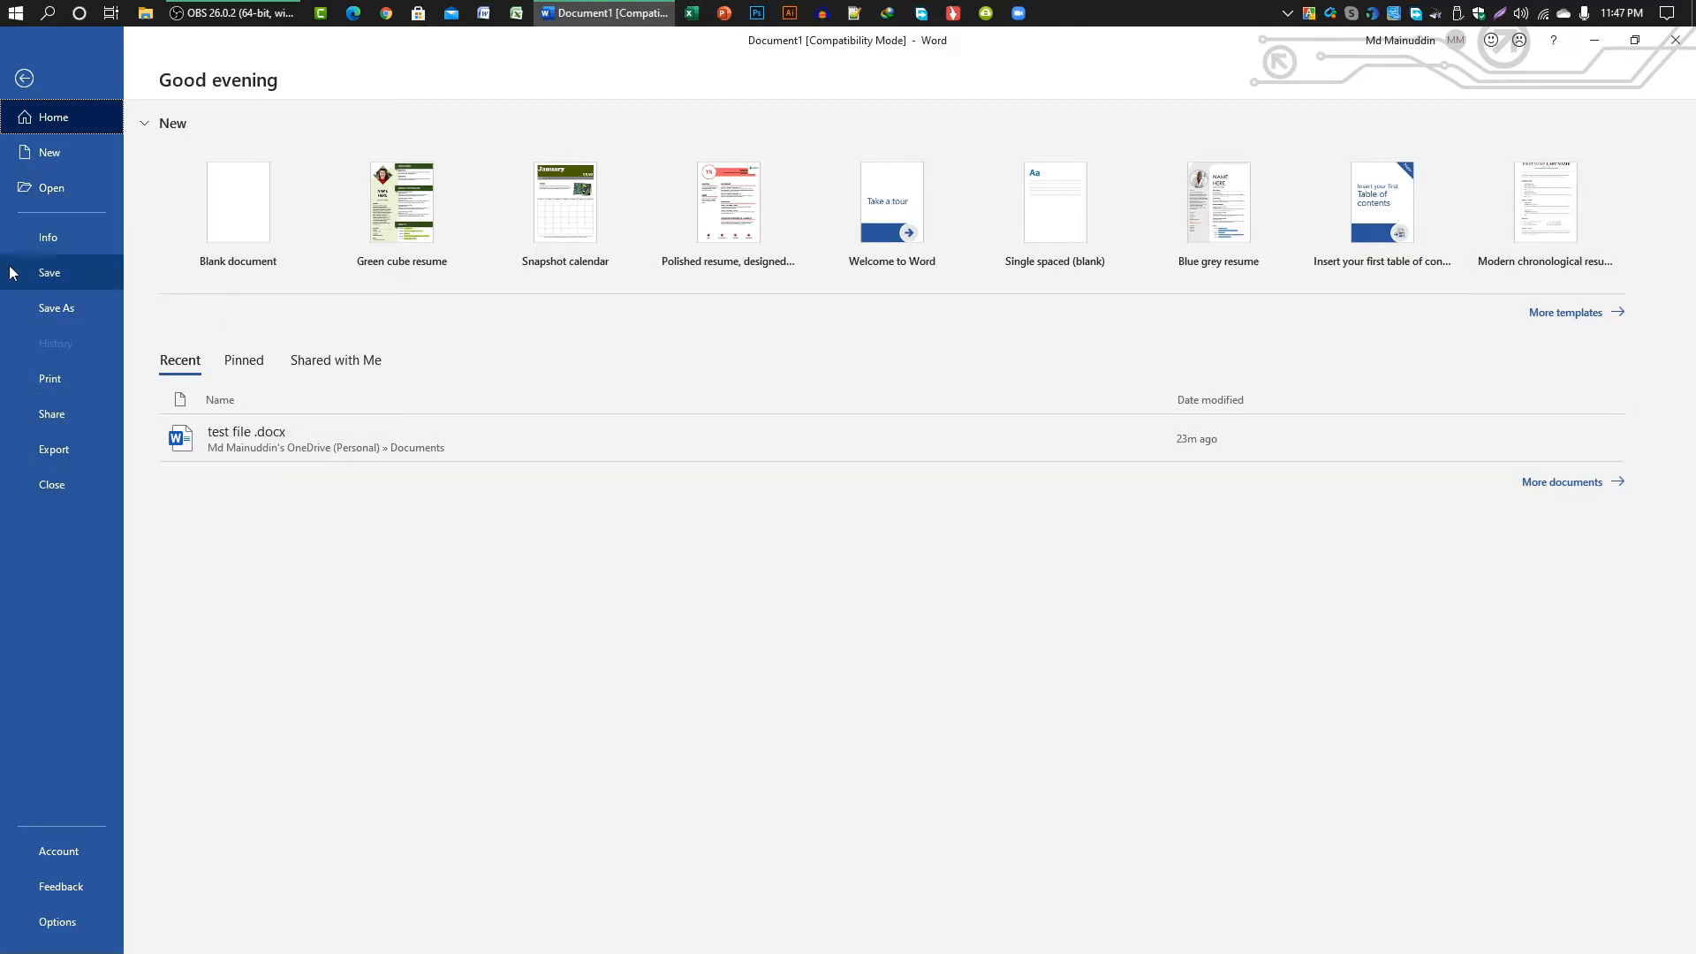
{"action": "left_click", "coordinate": [24, 80]}
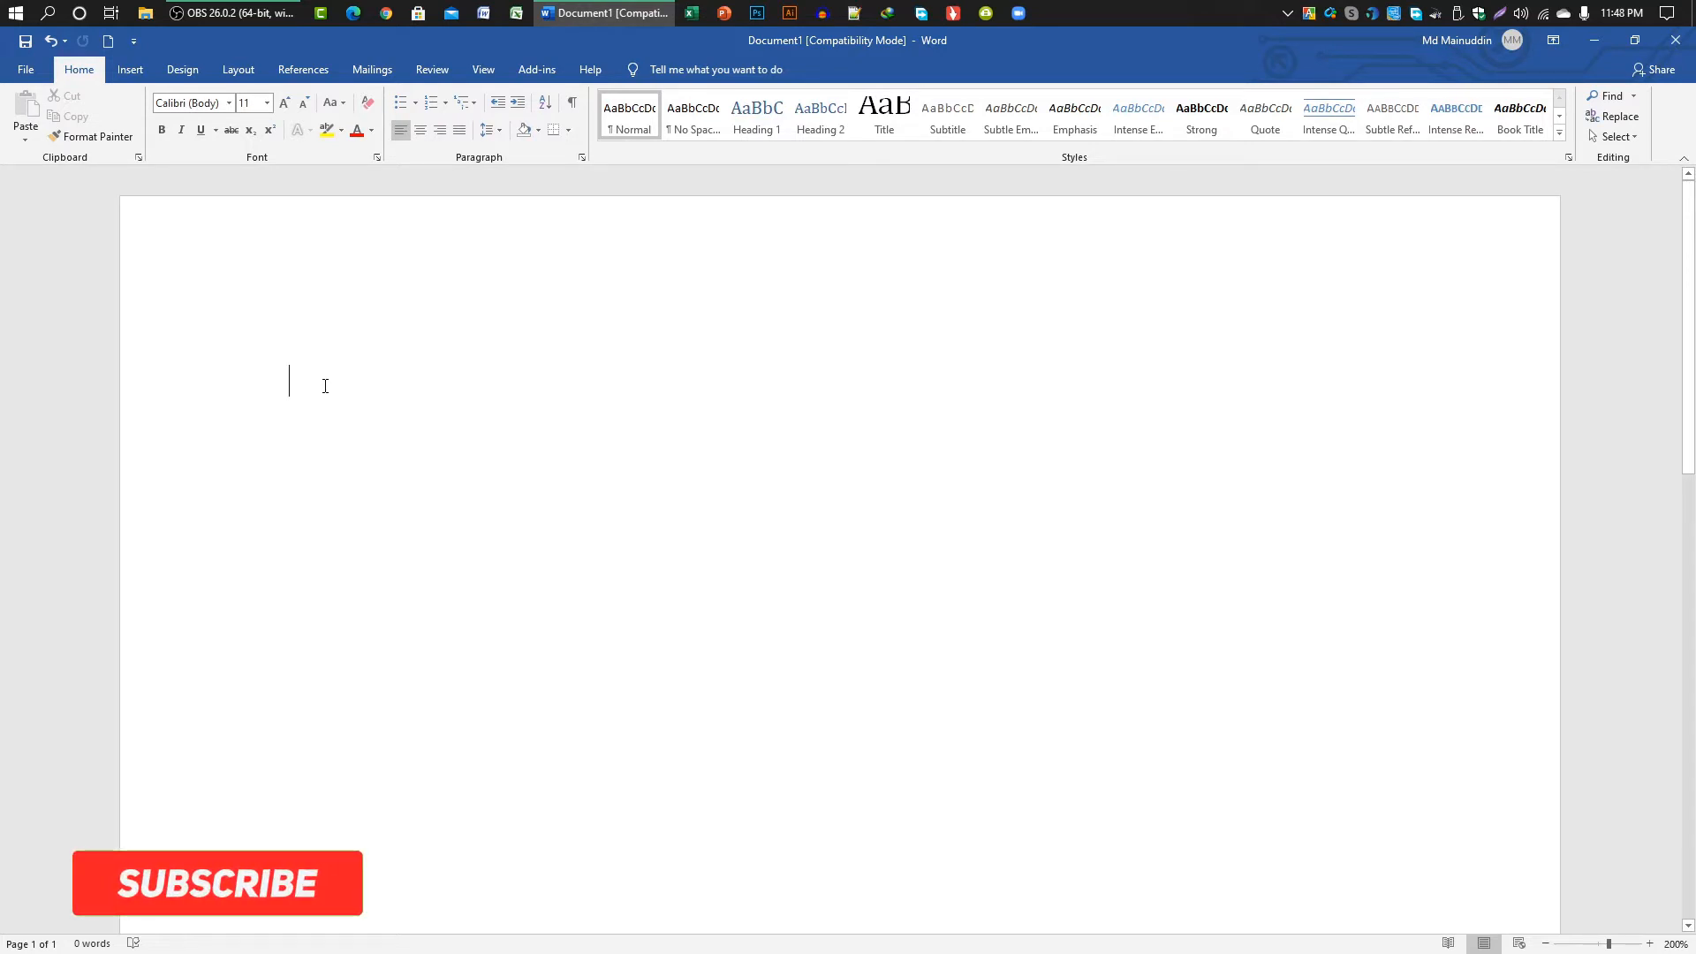
{"action": "type", "text": "a quic"}
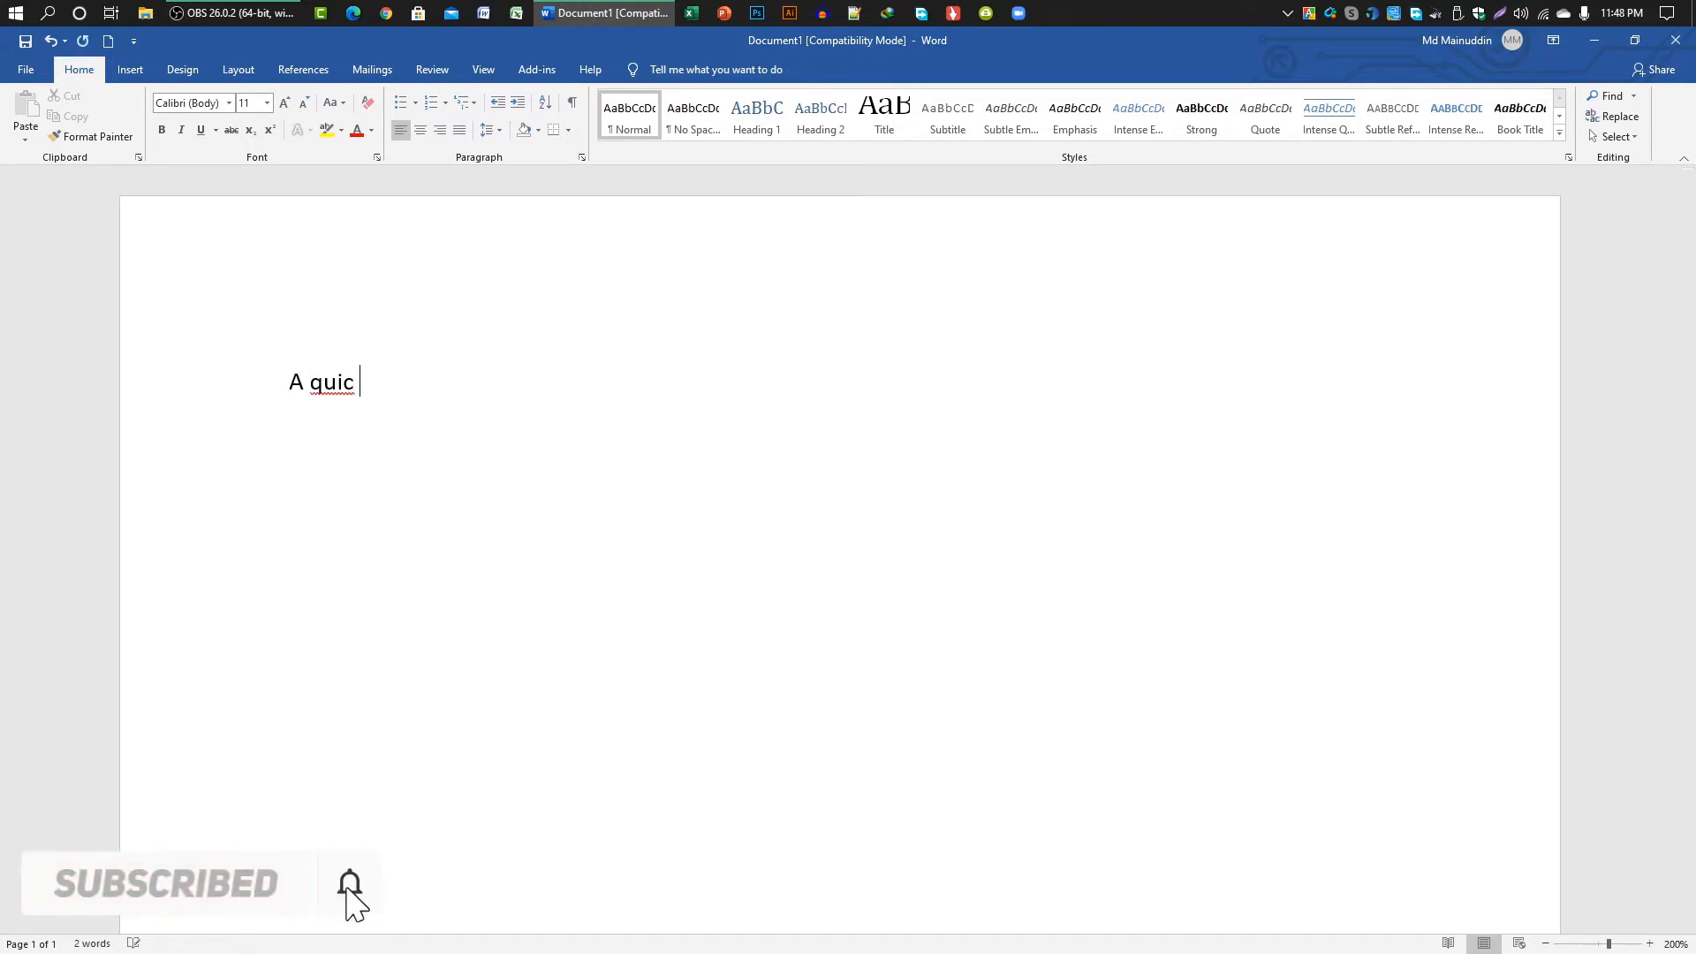
{"action": "key", "text": "BackSpace"}
{"action": "key", "text": "BackSpace"}
{"action": "key", "text": "BackSpace"}
{"action": "key", "text": "BackSpace"}
{"action": "key", "text": "BackSpace"}
{"action": "key", "text": "BackSpace"}
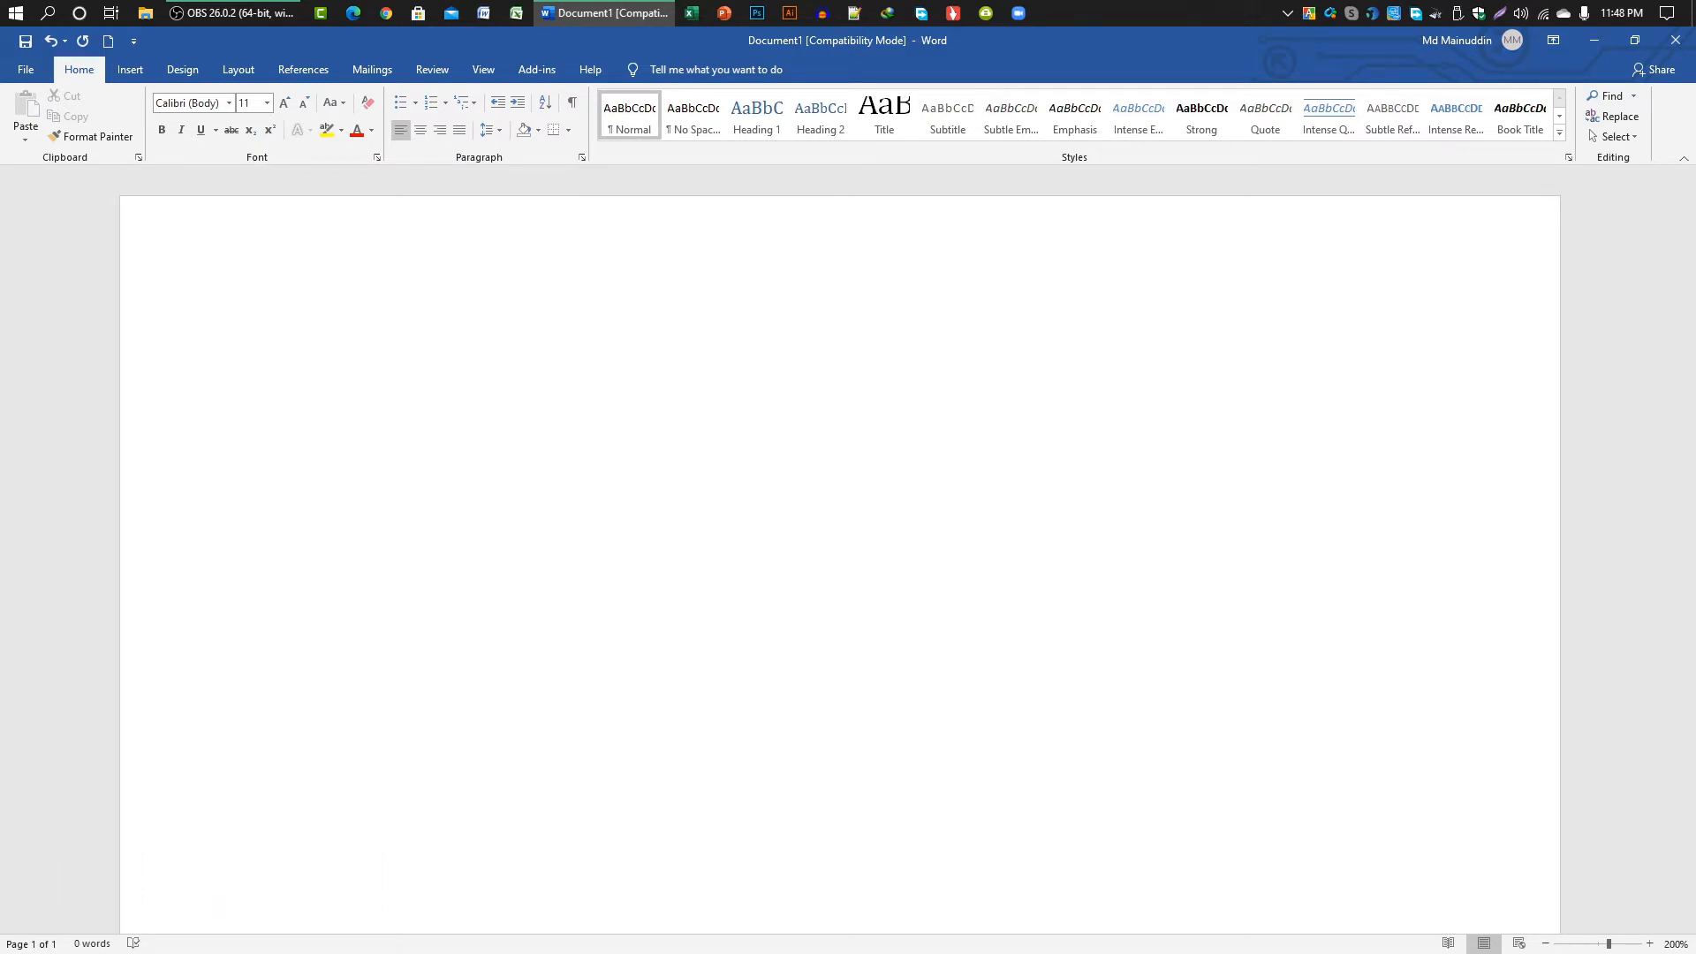
Fill the blank document with sample paragraphs generated by =rand()
{"action": "scroll", "coordinate": [341, 421], "scroll_direction": "down", "scroll_amount": 6, "text": "ctrl"}
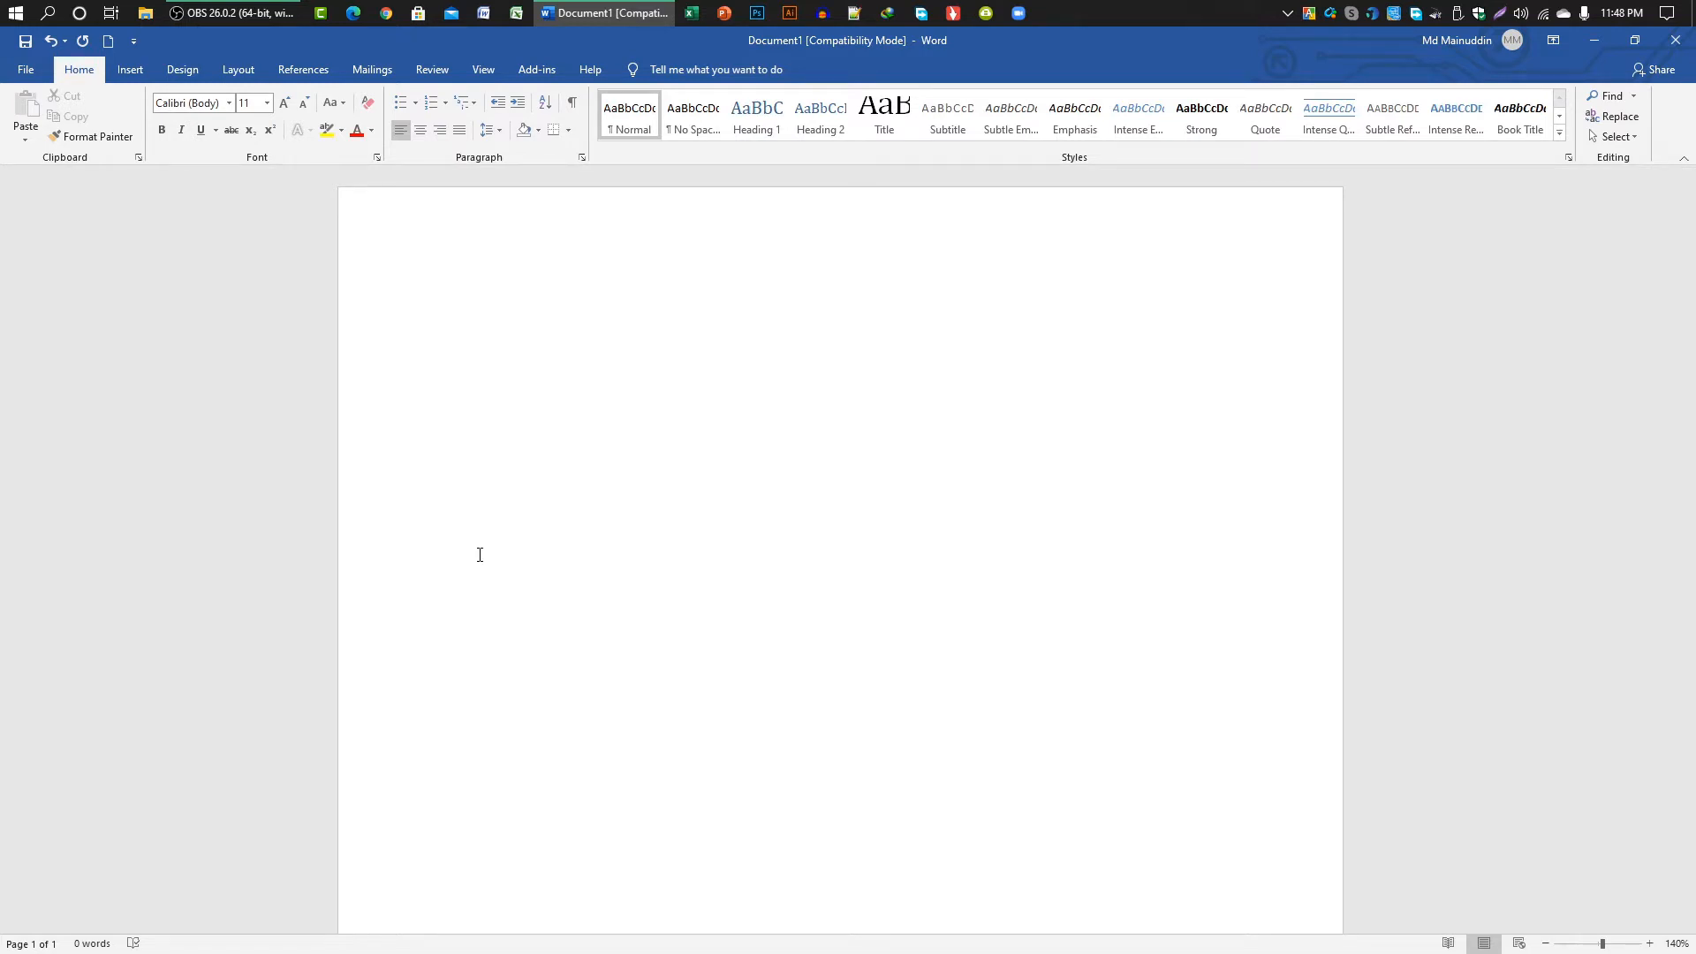
{"action": "type", "text": "=rand()"}
{"action": "key", "text": "Return"}
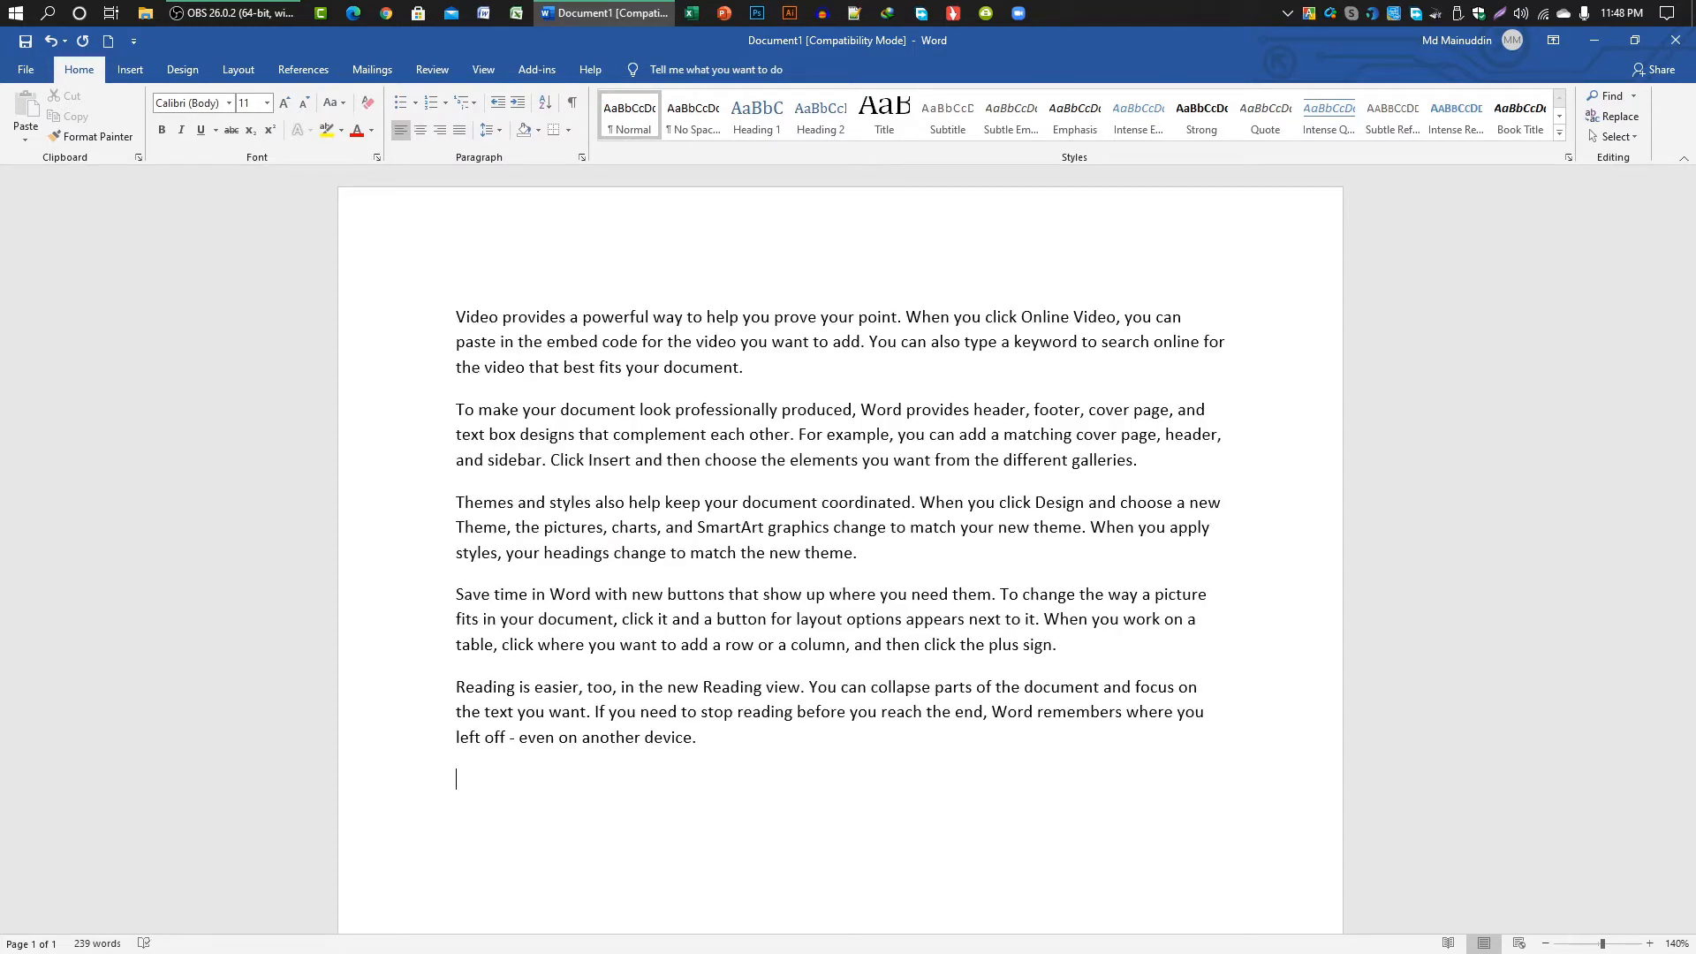
Select the five sample paragraphs from the first word to the end of the last sentence, and clear the selection
{"action": "left_click_drag", "start_coordinate": [456, 316], "coordinate": [822, 735]}
{"action": "left_click", "coordinate": [682, 434]}
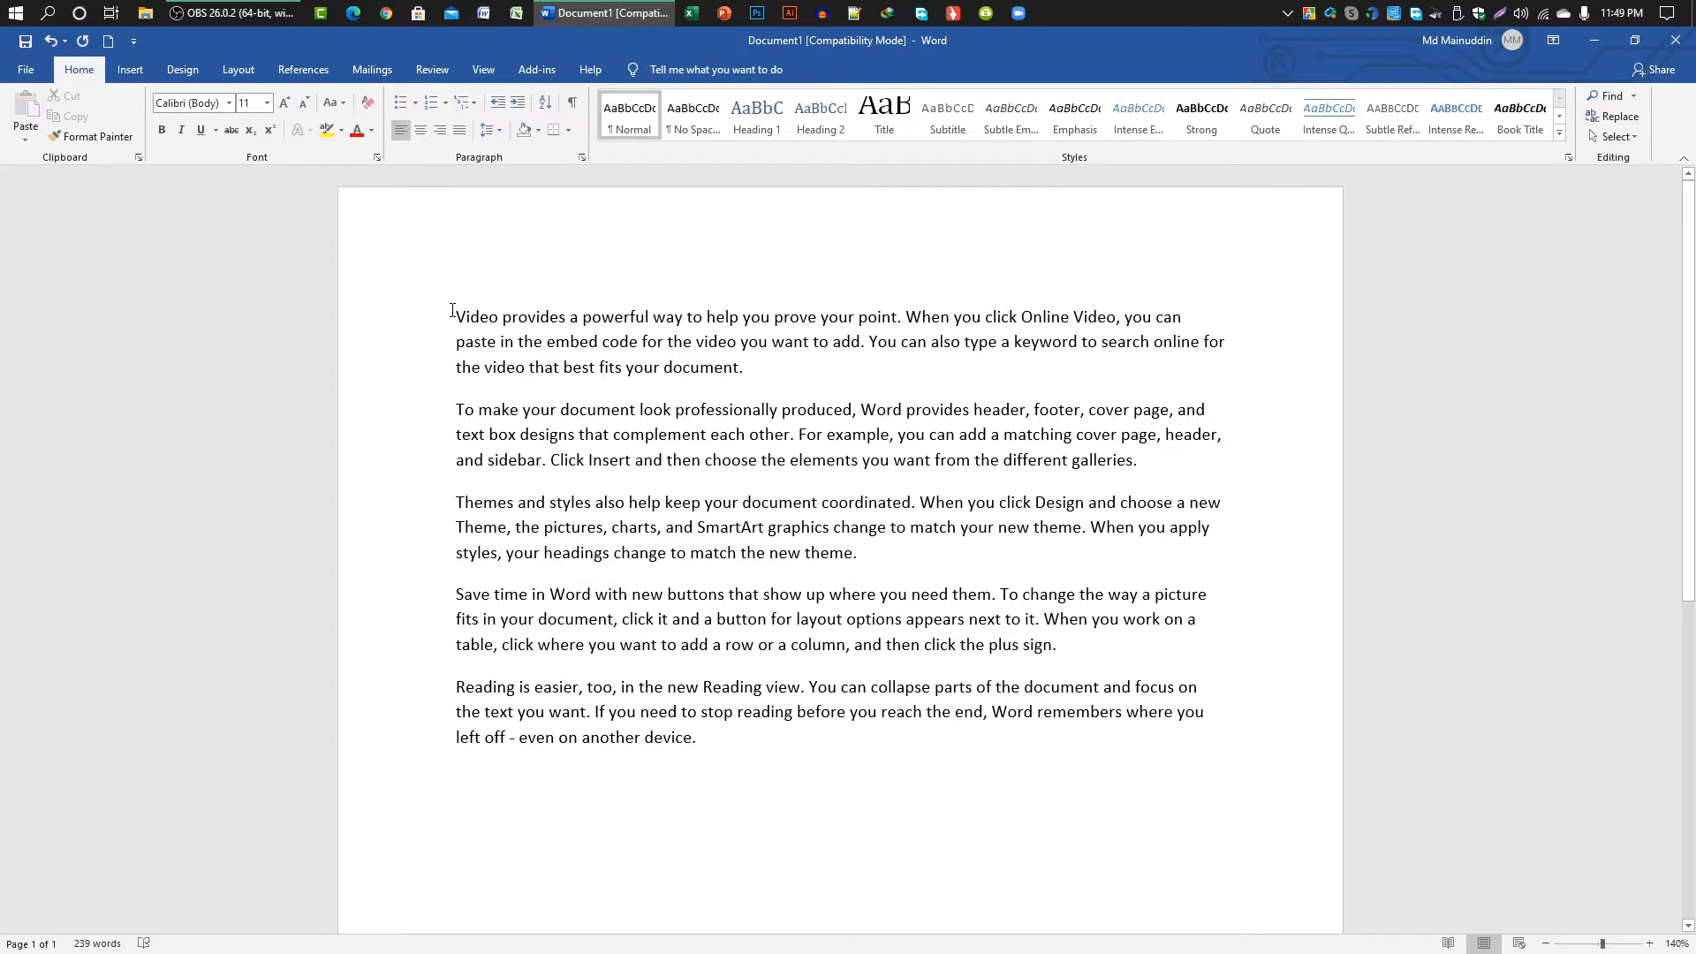
{"action": "left_click_drag", "start_coordinate": [451, 311], "coordinate": [783, 760]}
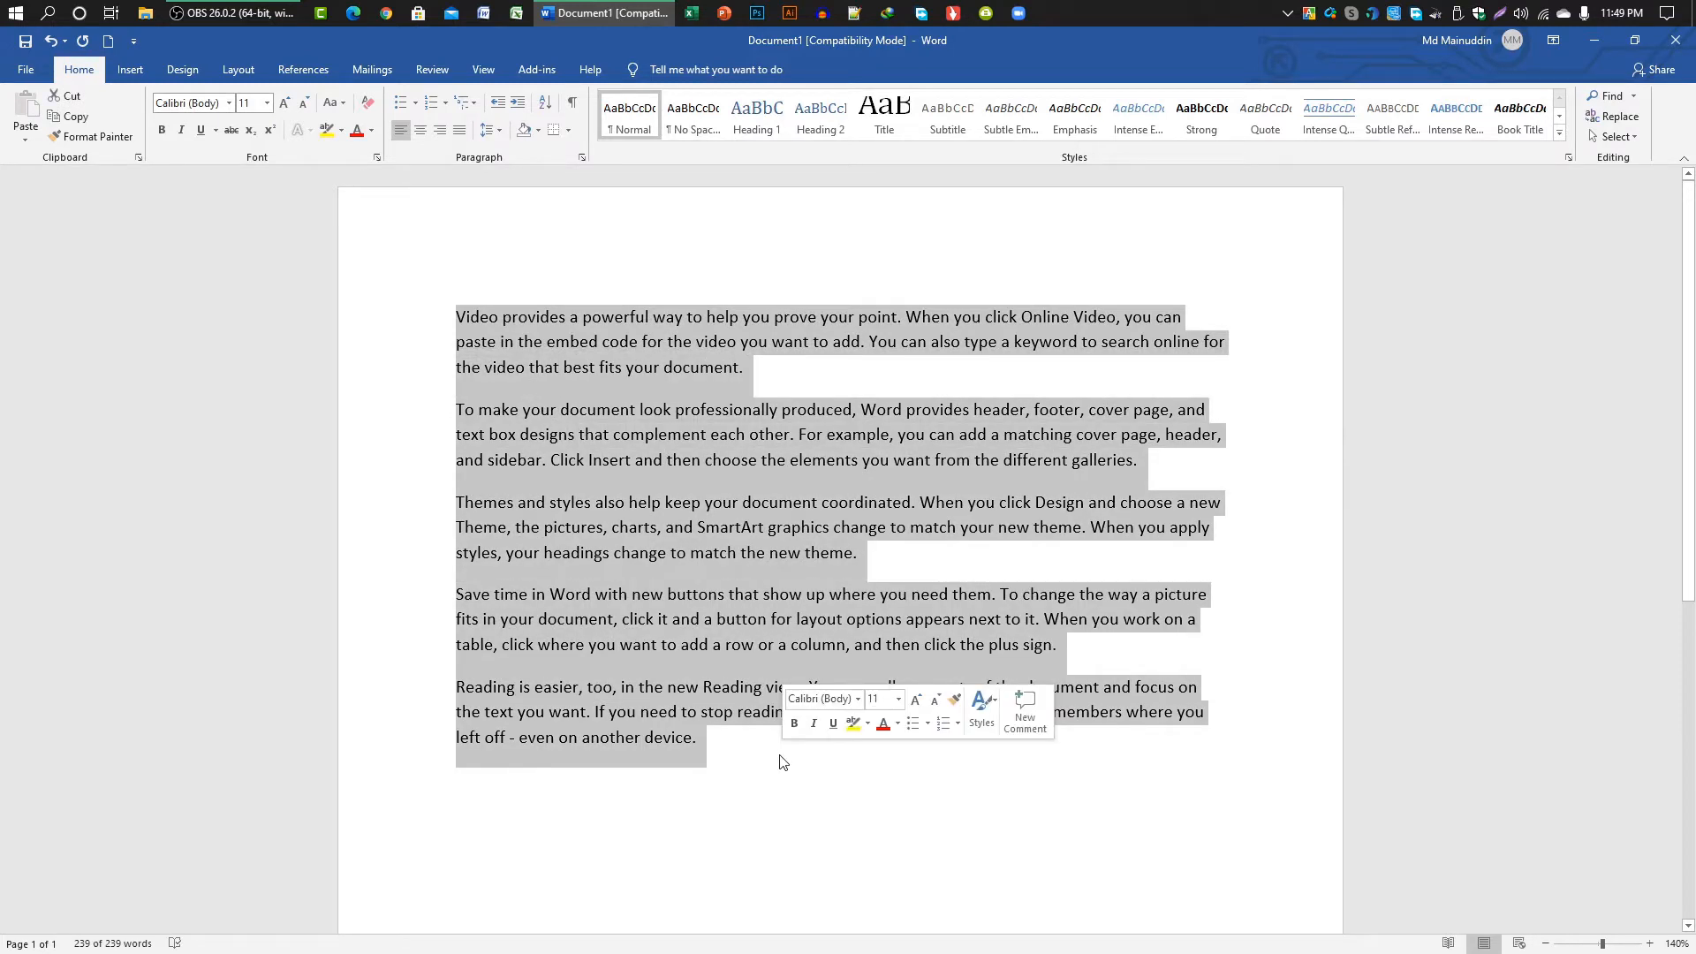
{"action": "left_click", "coordinate": [717, 755]}
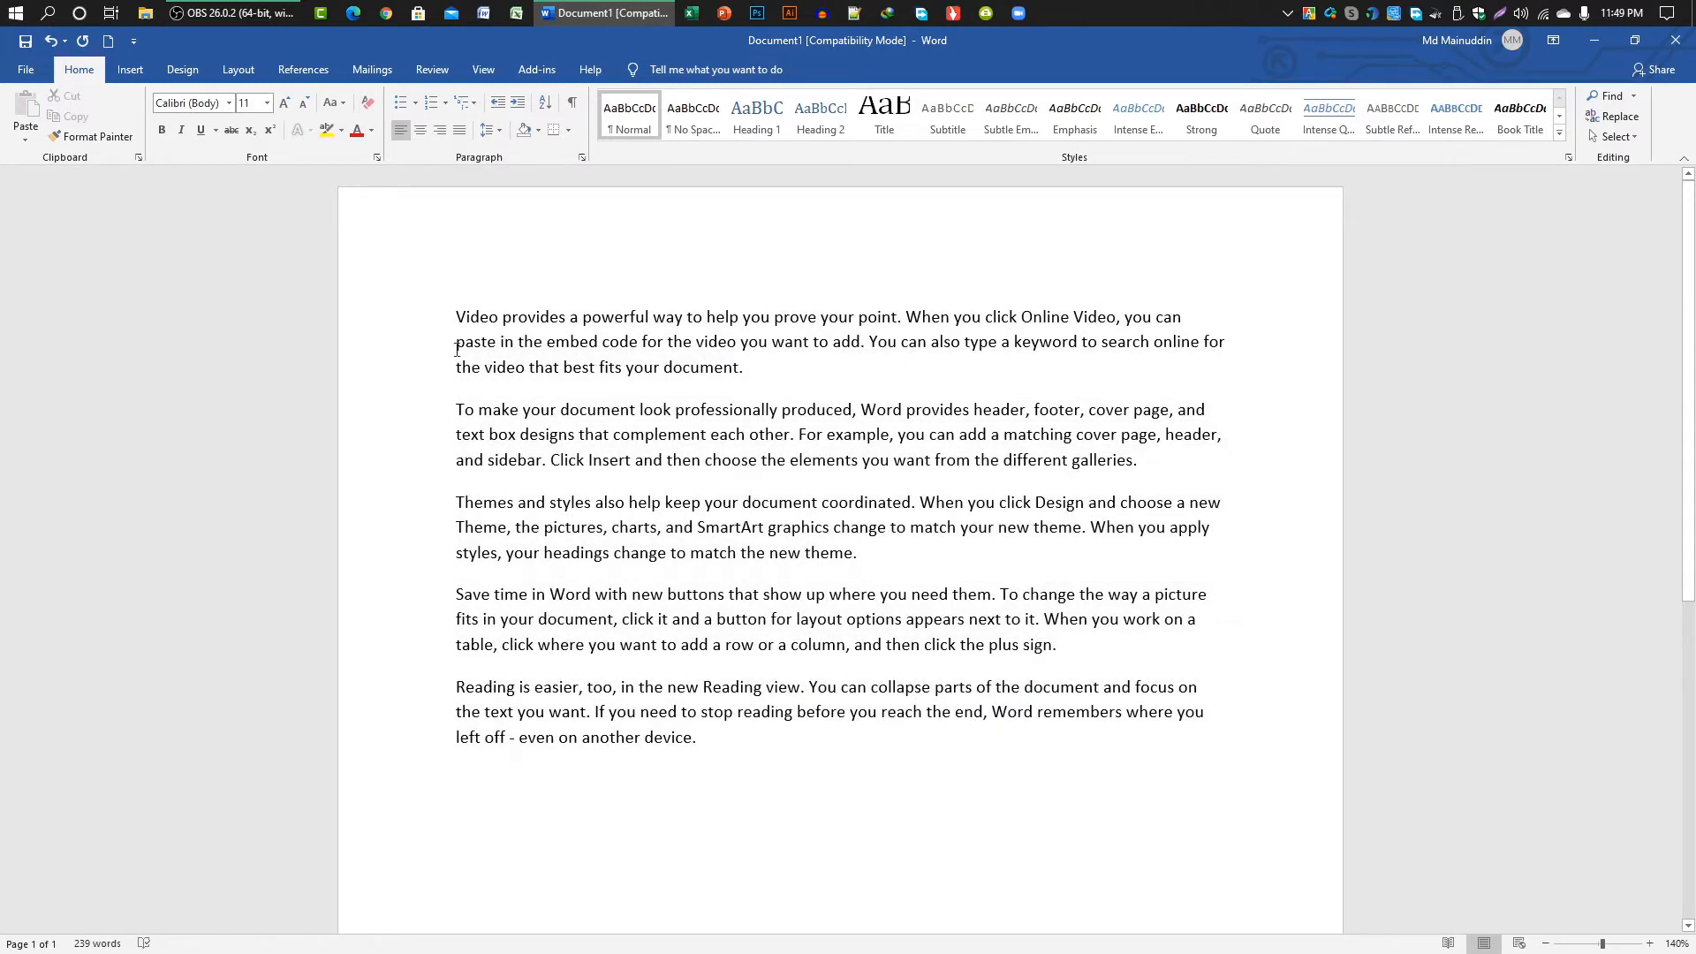
{"action": "left_click_drag", "start_coordinate": [452, 318], "coordinate": [717, 750]}
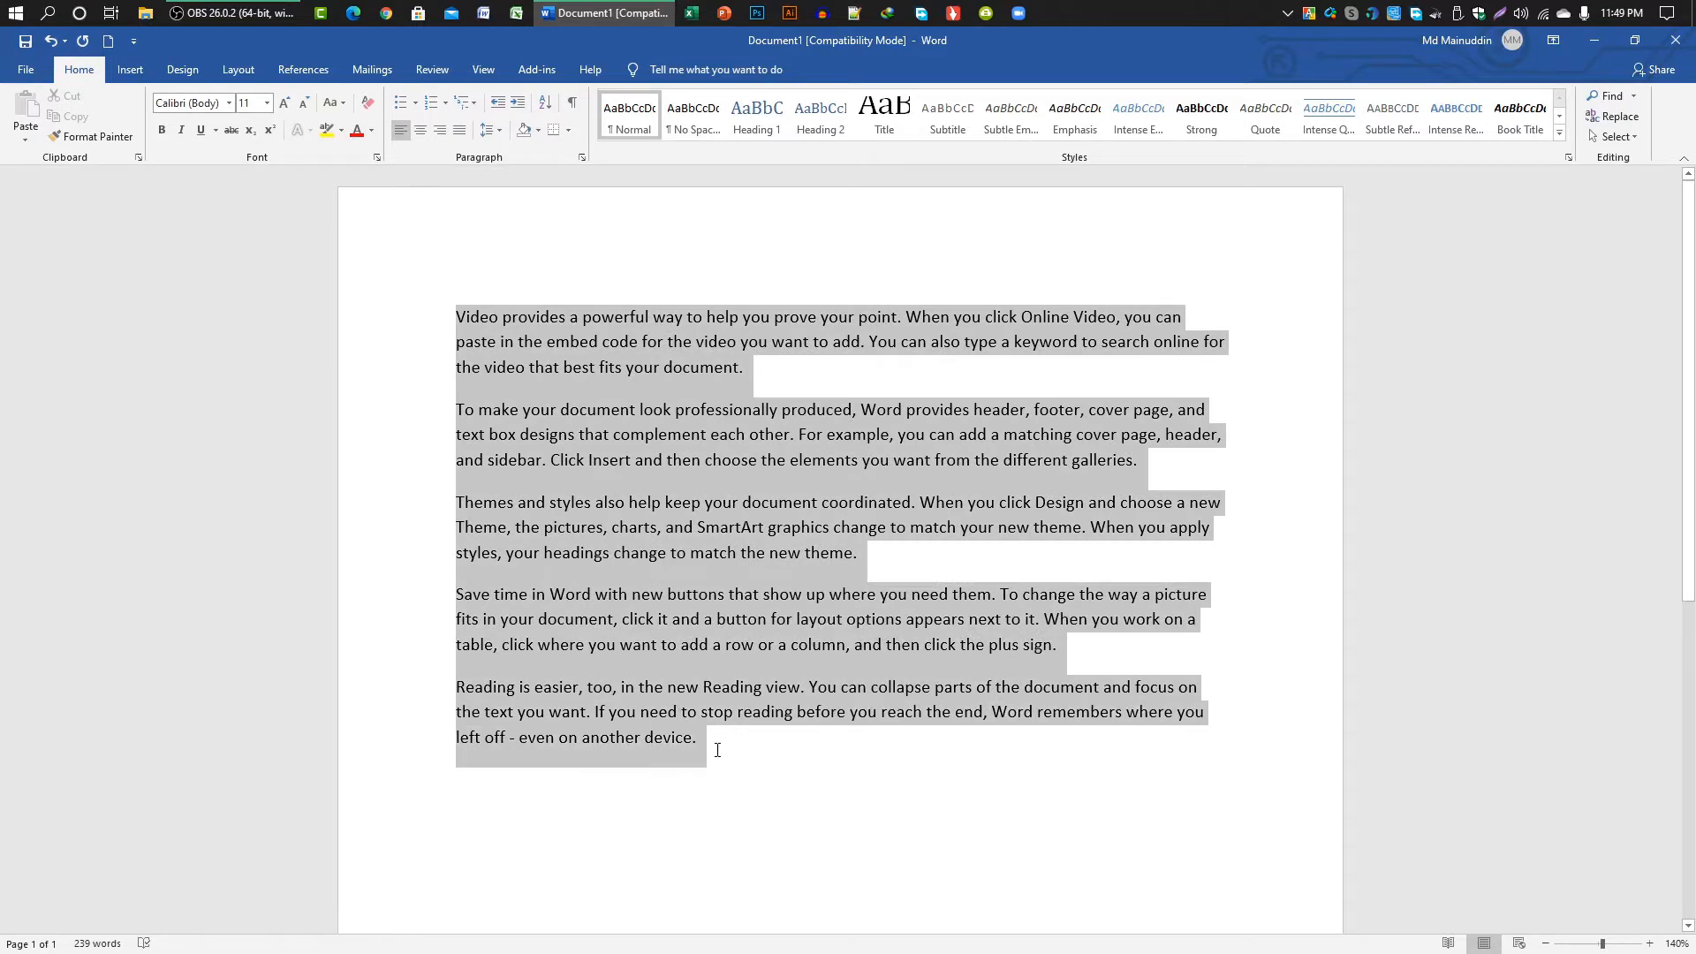
{"action": "left_click", "coordinate": [722, 747]}
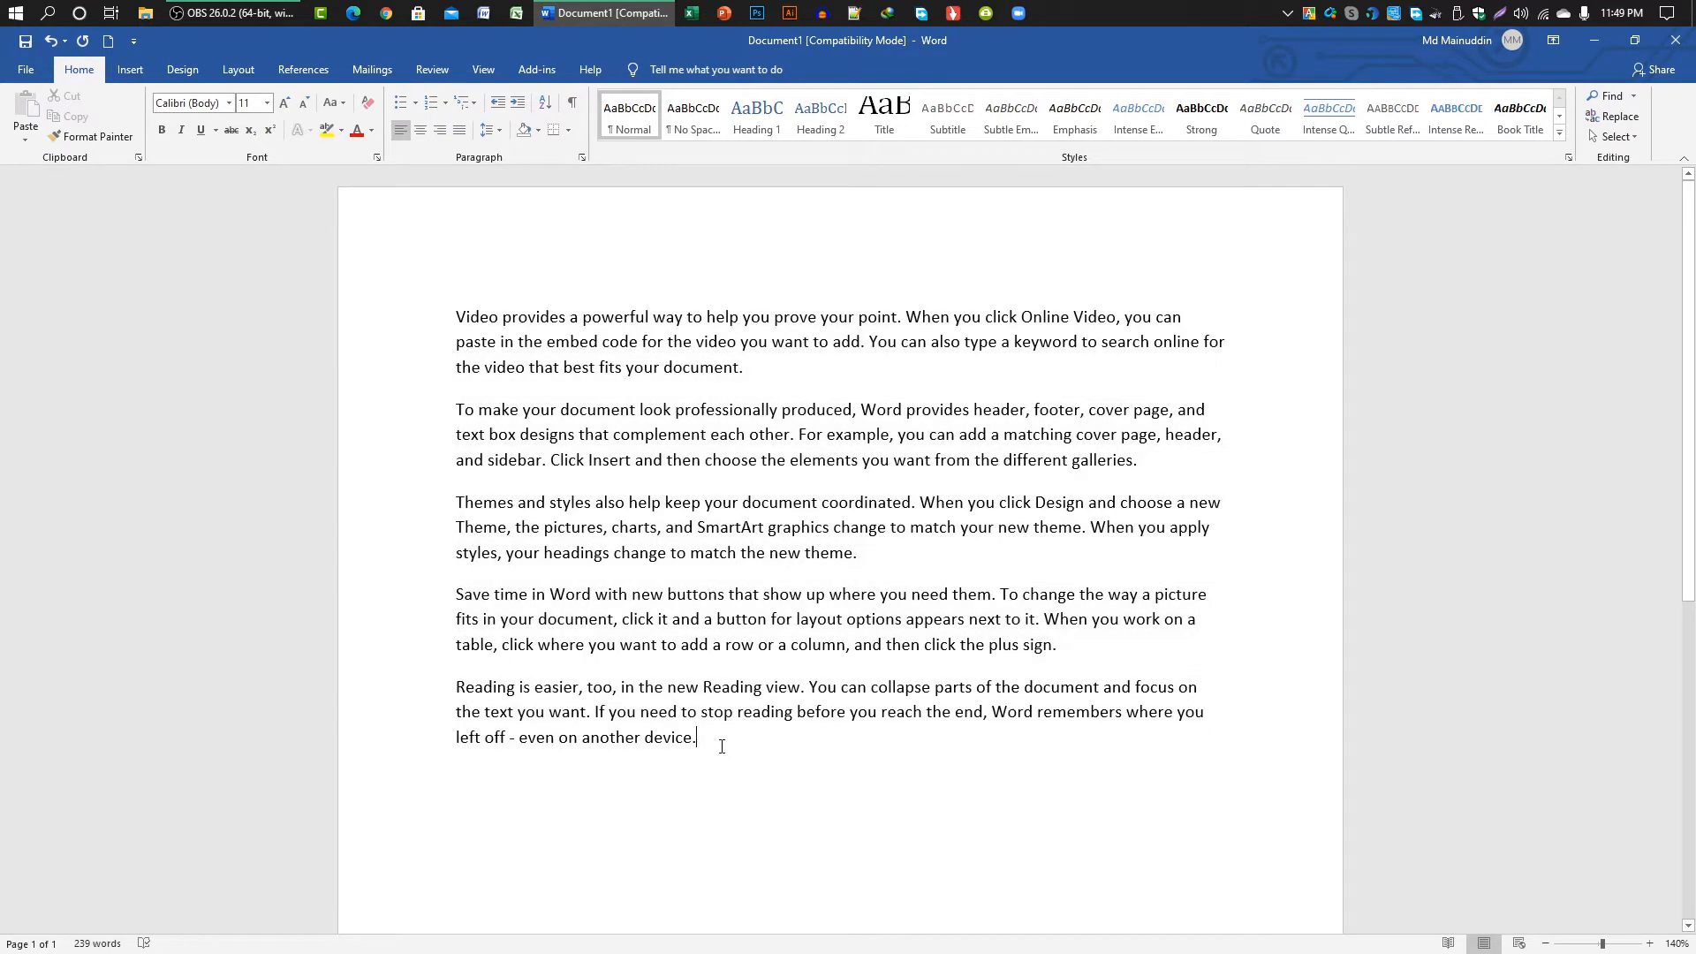
Select the word "provides" in the first line, followed by the entire document, clearing each selection
{"action": "double_click", "coordinate": [532, 317]}
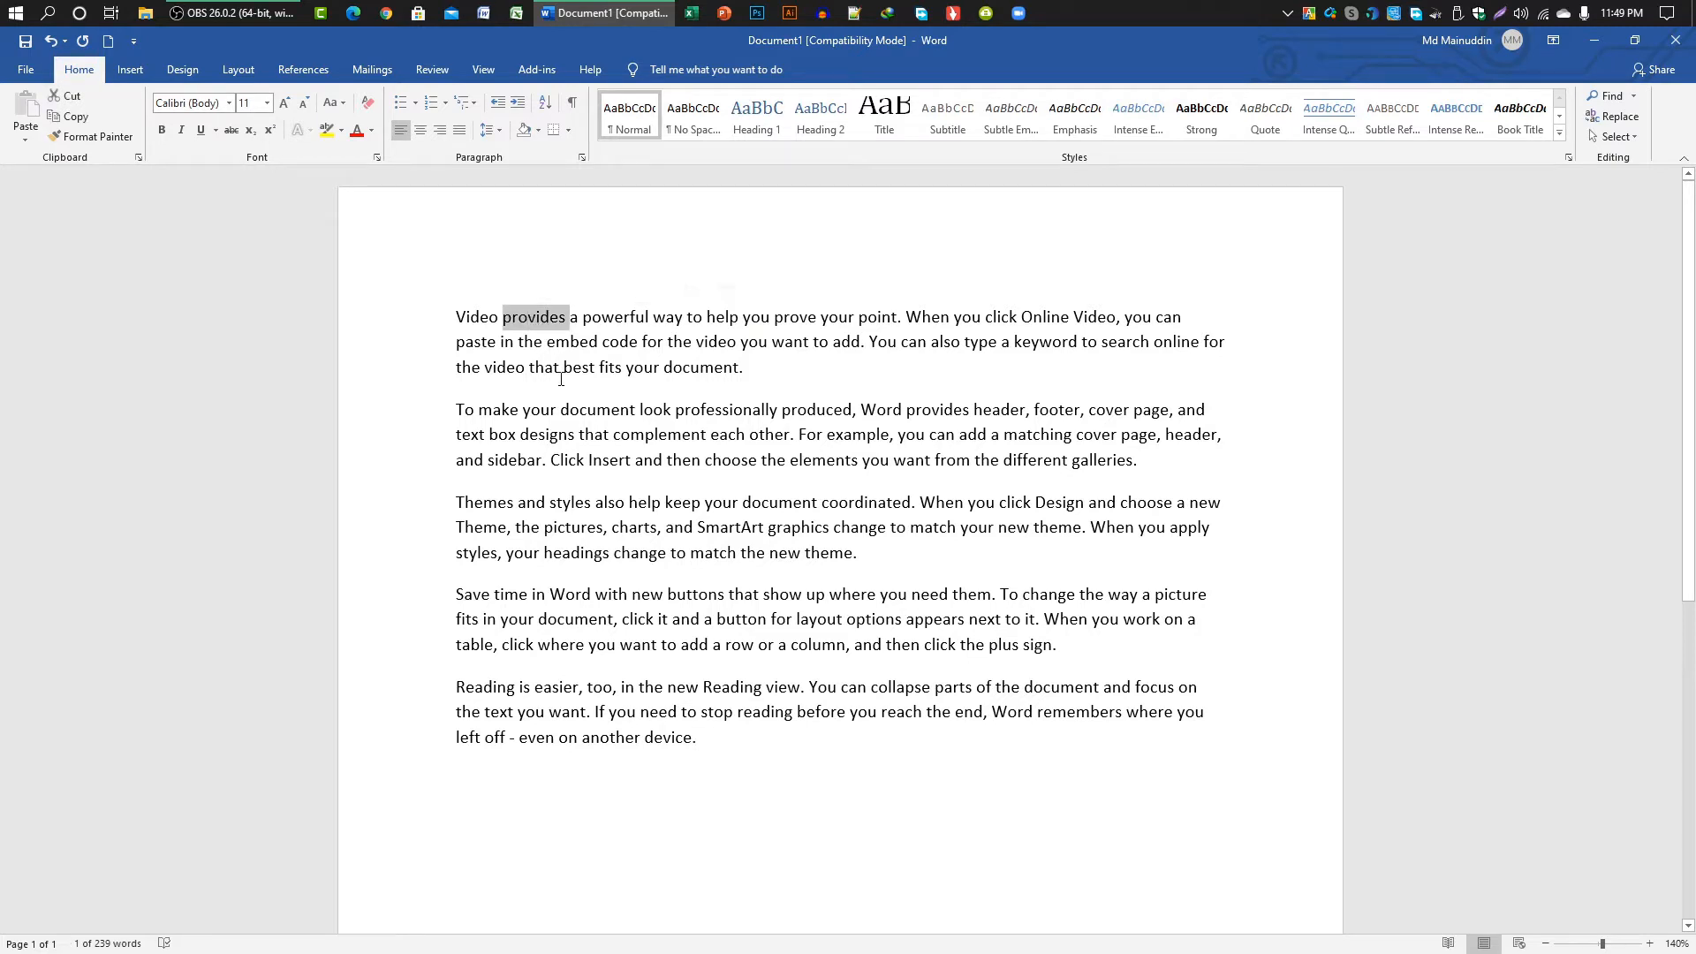
{"action": "left_click", "coordinate": [524, 316]}
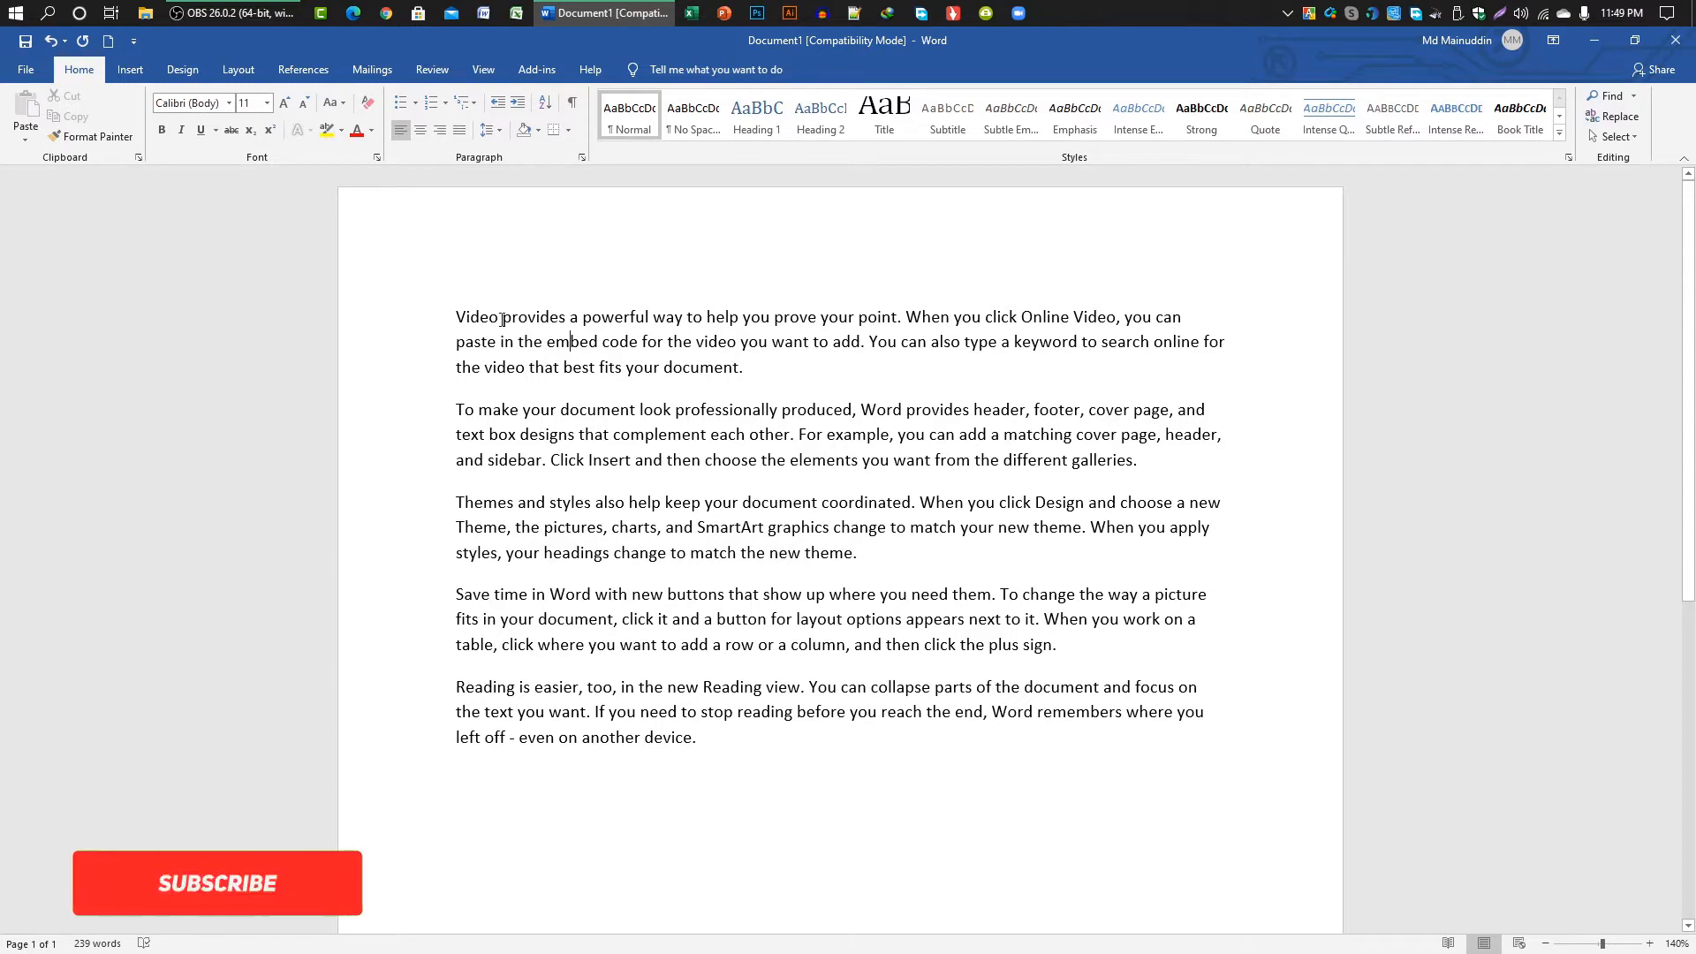
{"action": "left_click_drag", "start_coordinate": [503, 318], "coordinate": [565, 332]}
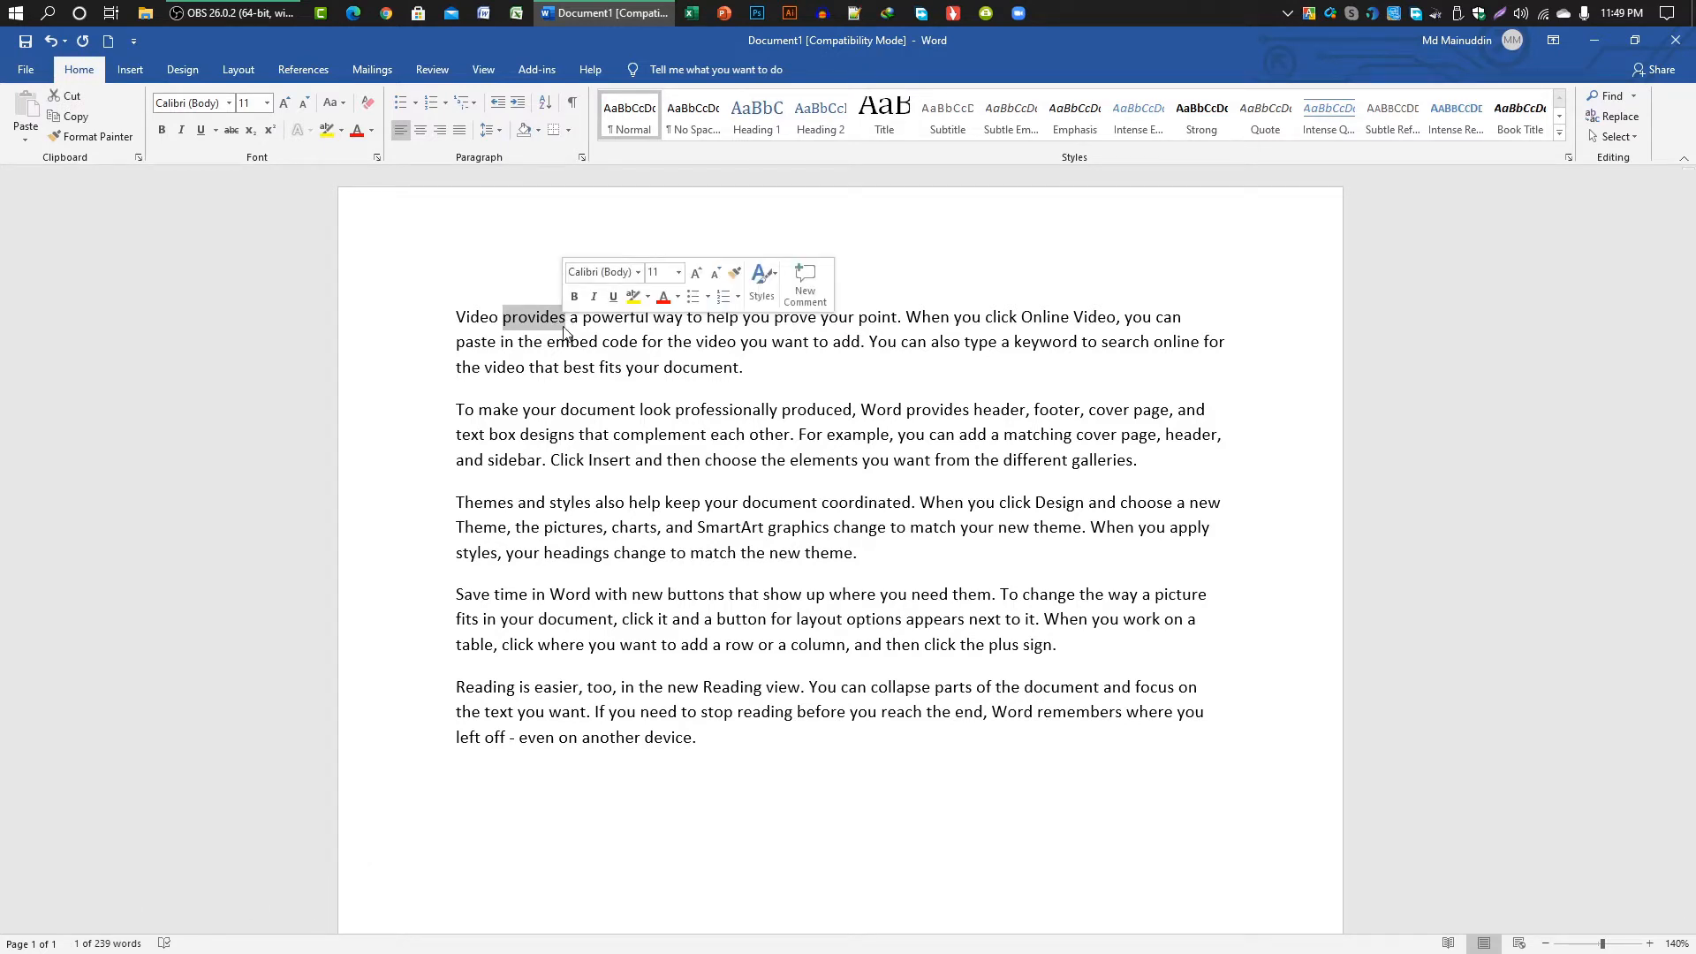
{"action": "left_click", "coordinate": [598, 367]}
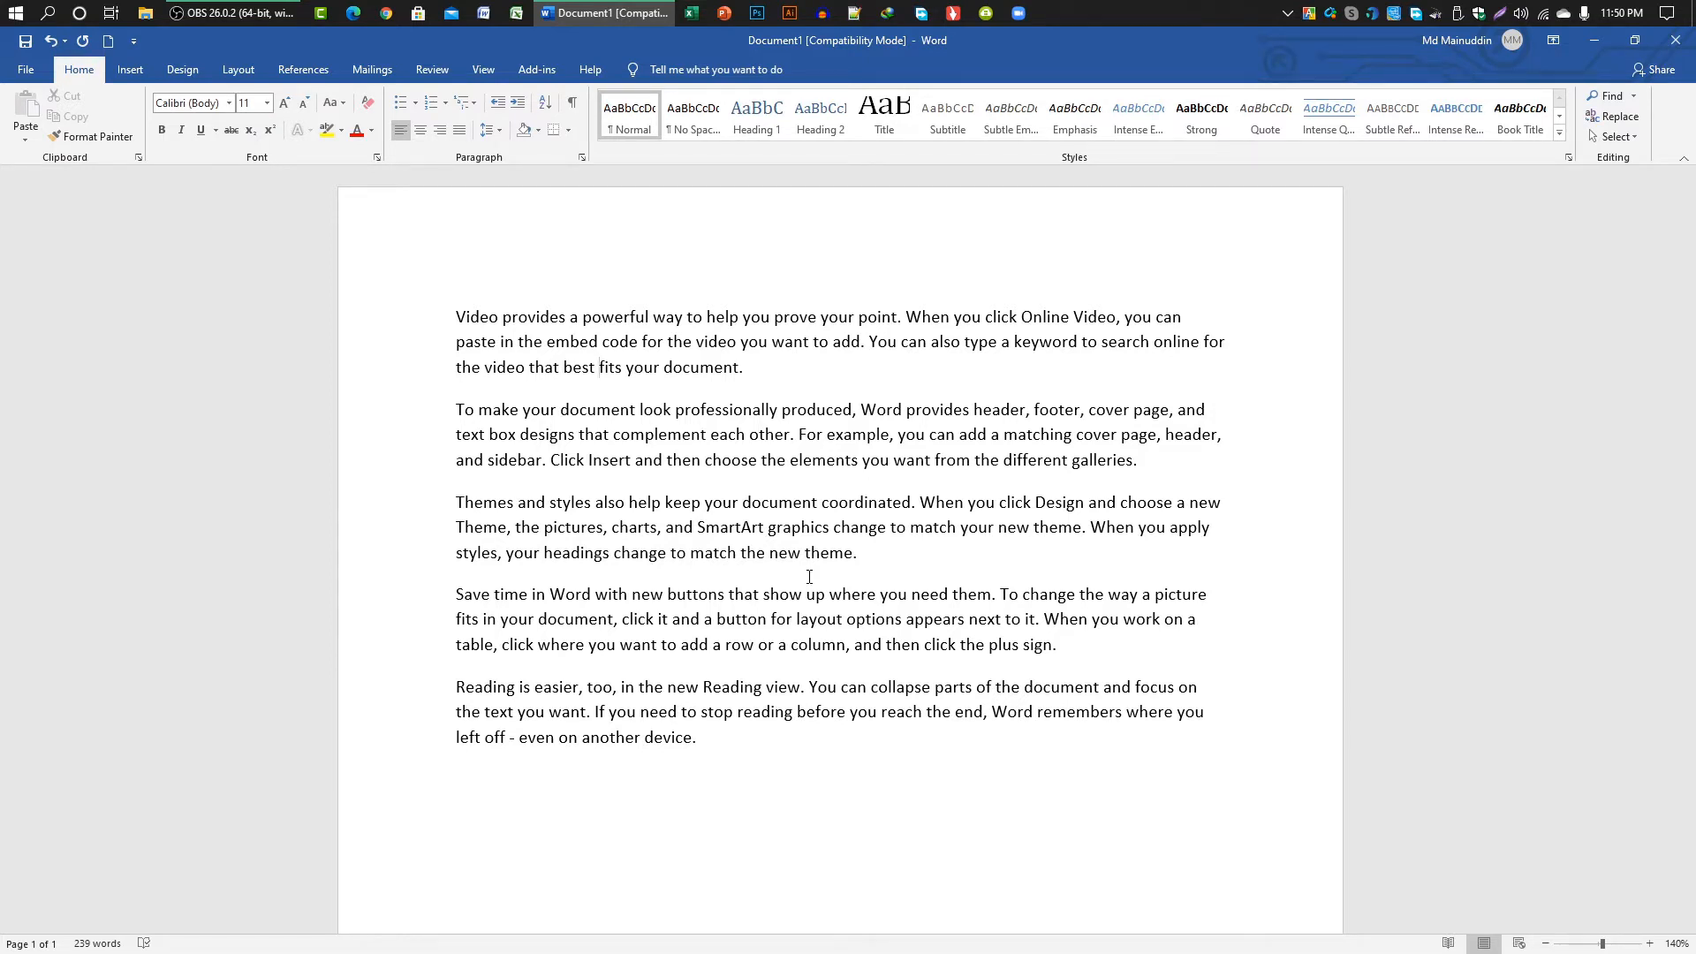
{"action": "key", "text": "ctrl+a"}
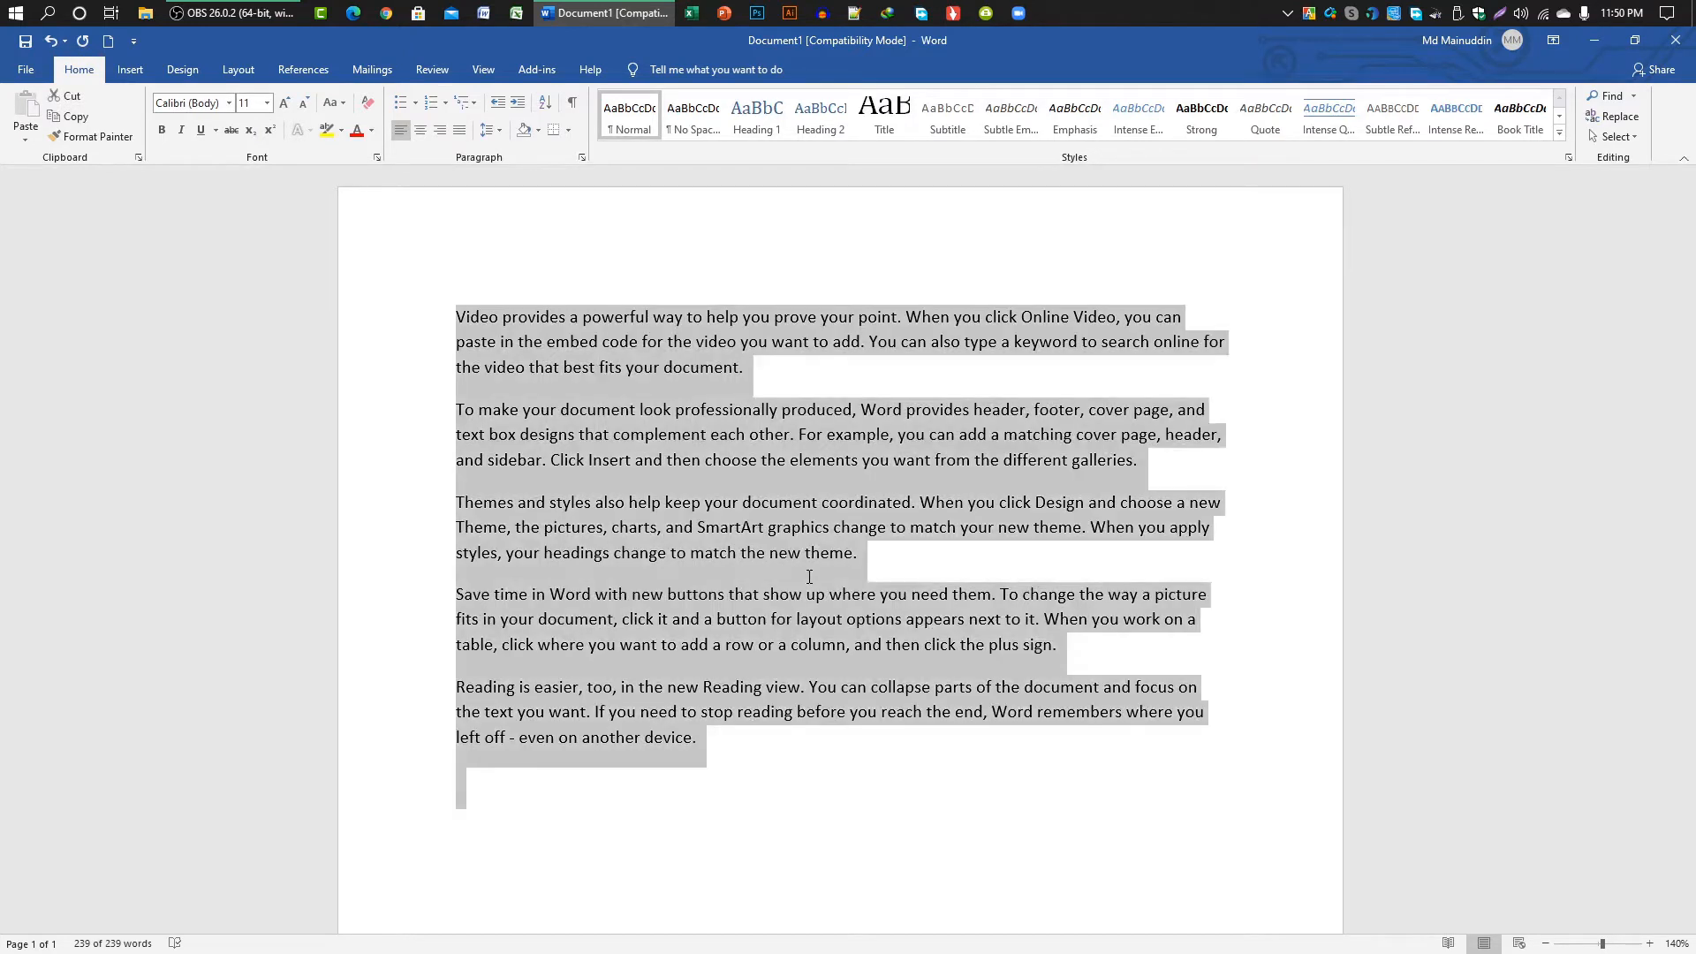
{"action": "left_click", "coordinate": [566, 528]}
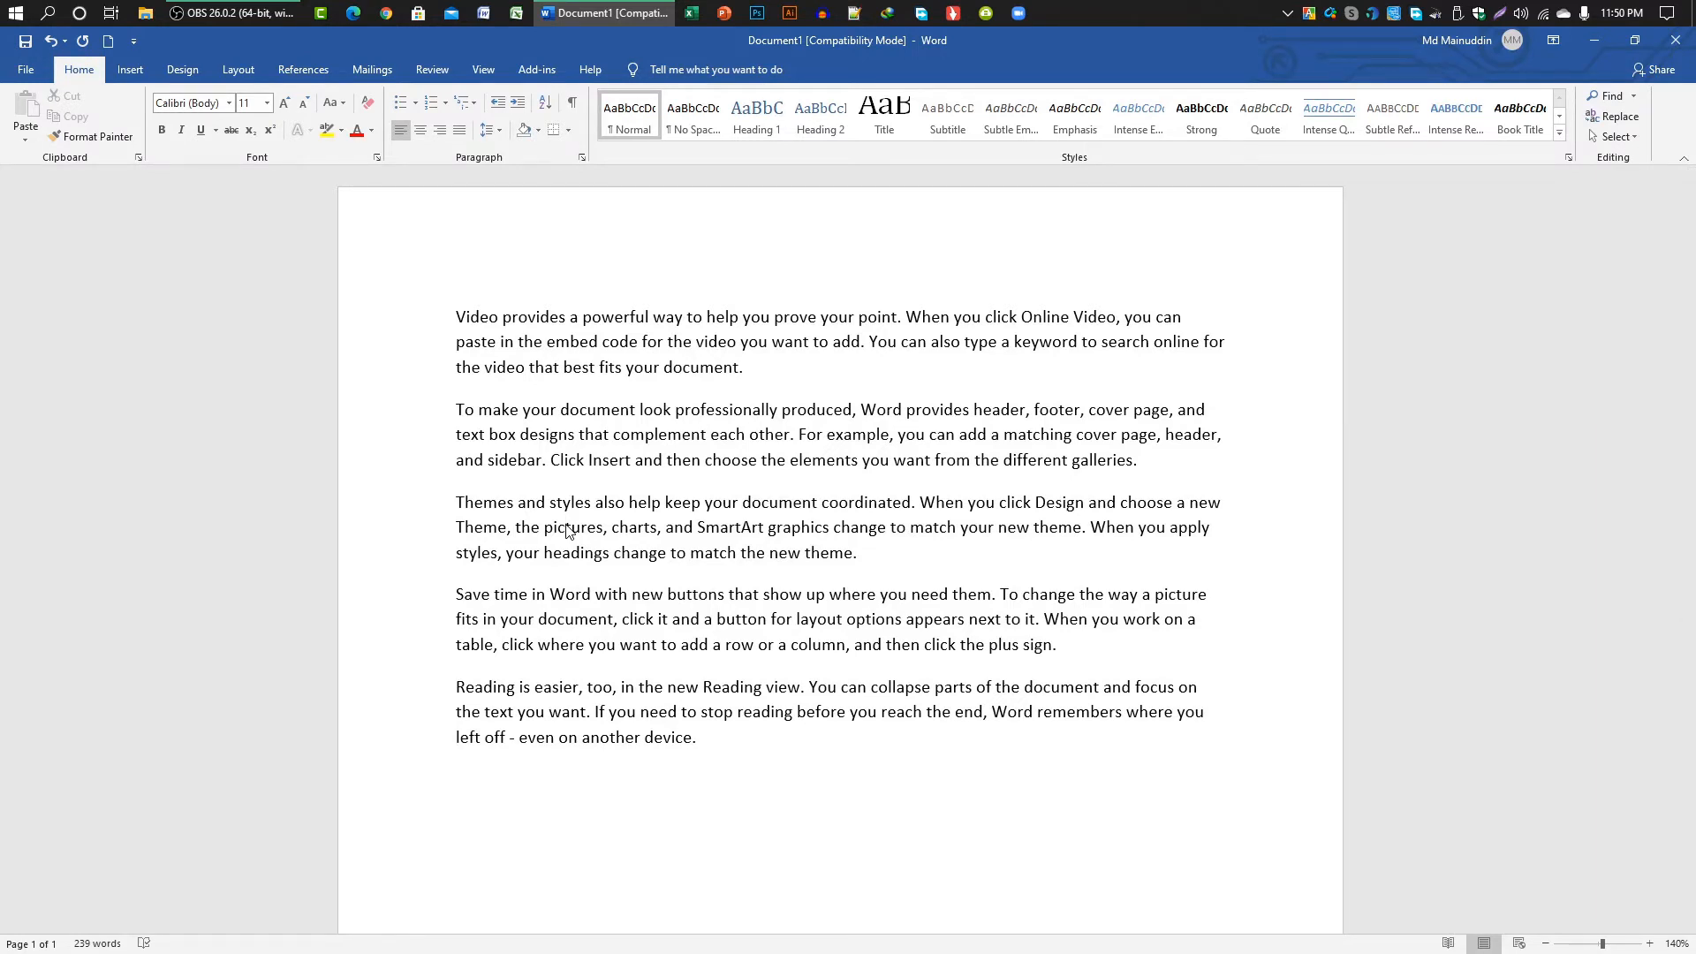
Extend a selection backward word by word from the first paragraph's end to the start of its last sentence, and clear it
{"action": "left_click", "coordinate": [758, 372]}
{"action": "key", "text": "ctrl+bracketleft"}
{"action": "key", "text": "ctrl+bracketleft"}
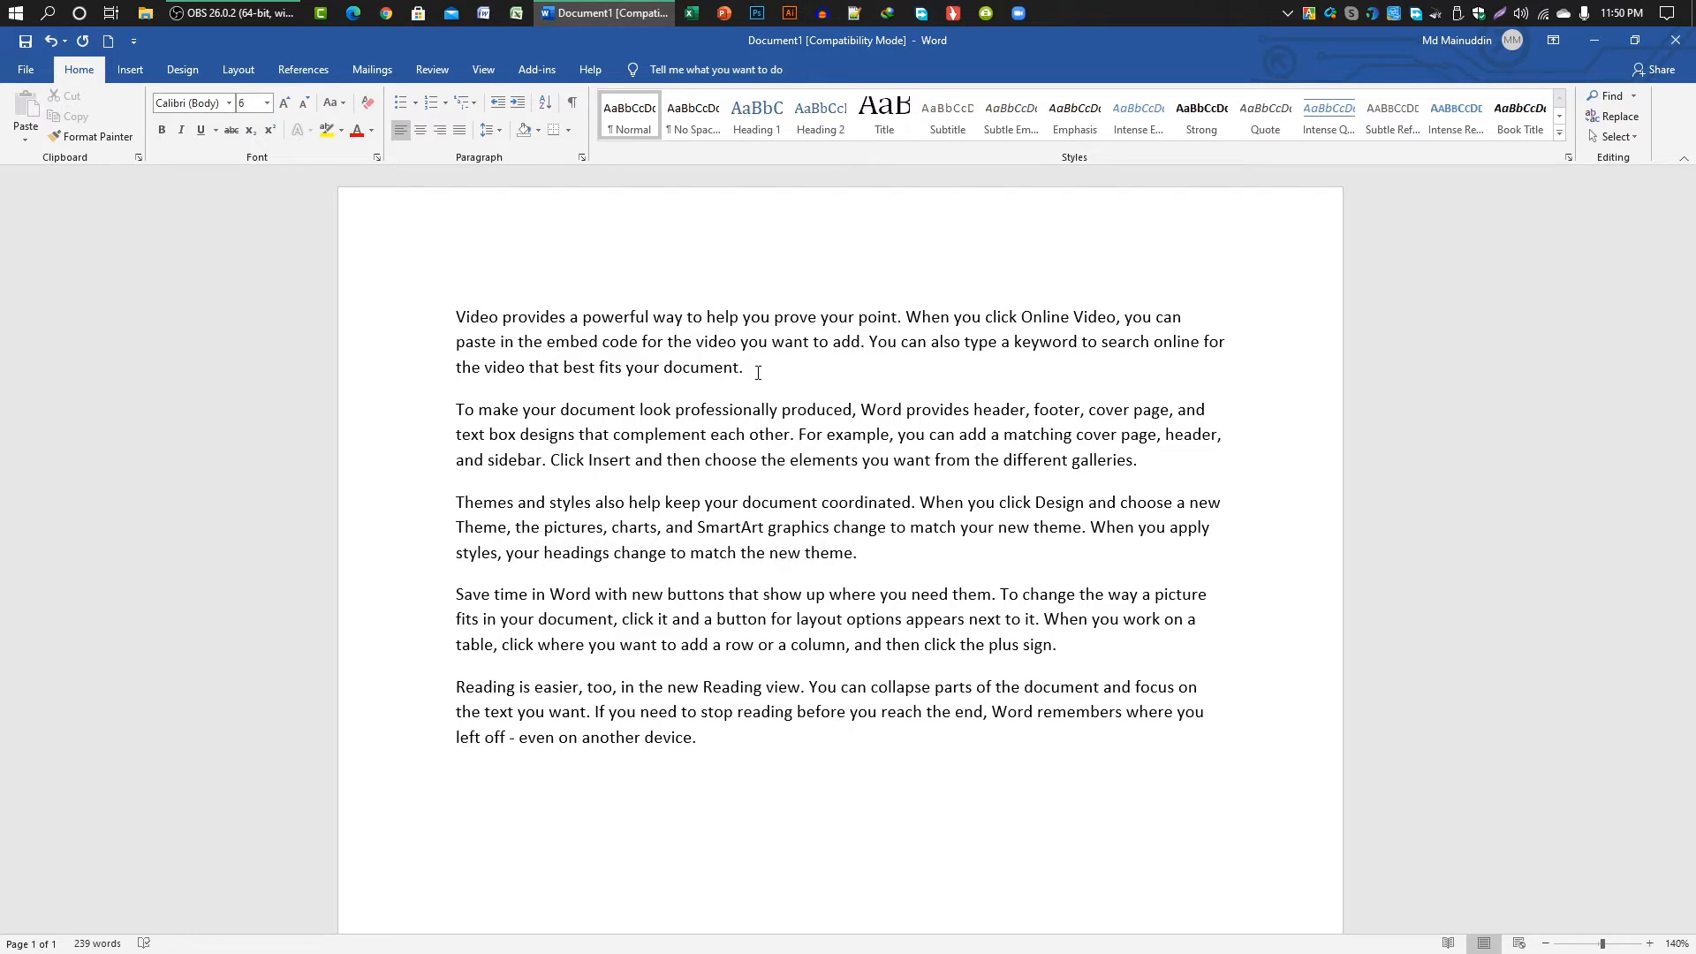
{"action": "key", "text": "ctrl+shift+Left"}
{"action": "key", "text": "ctrl+shift+Left"}
{"action": "key", "text": "ctrl+shift+Left"}
{"action": "key", "text": "ctrl+shift+Left"}
{"action": "key", "text": "ctrl+shift+Left"}
{"action": "key", "text": "ctrl+shift+Left"}
{"action": "key", "text": "ctrl+shift+Left"}
{"action": "key", "text": "ctrl+shift+Left"}
{"action": "key", "text": "ctrl+shift+Left"}
{"action": "key", "text": "ctrl+shift+Left"}
{"action": "key", "text": "ctrl+shift+Left"}
{"action": "key", "text": "ctrl+shift+Left"}
{"action": "key", "text": "ctrl+shift+Left"}
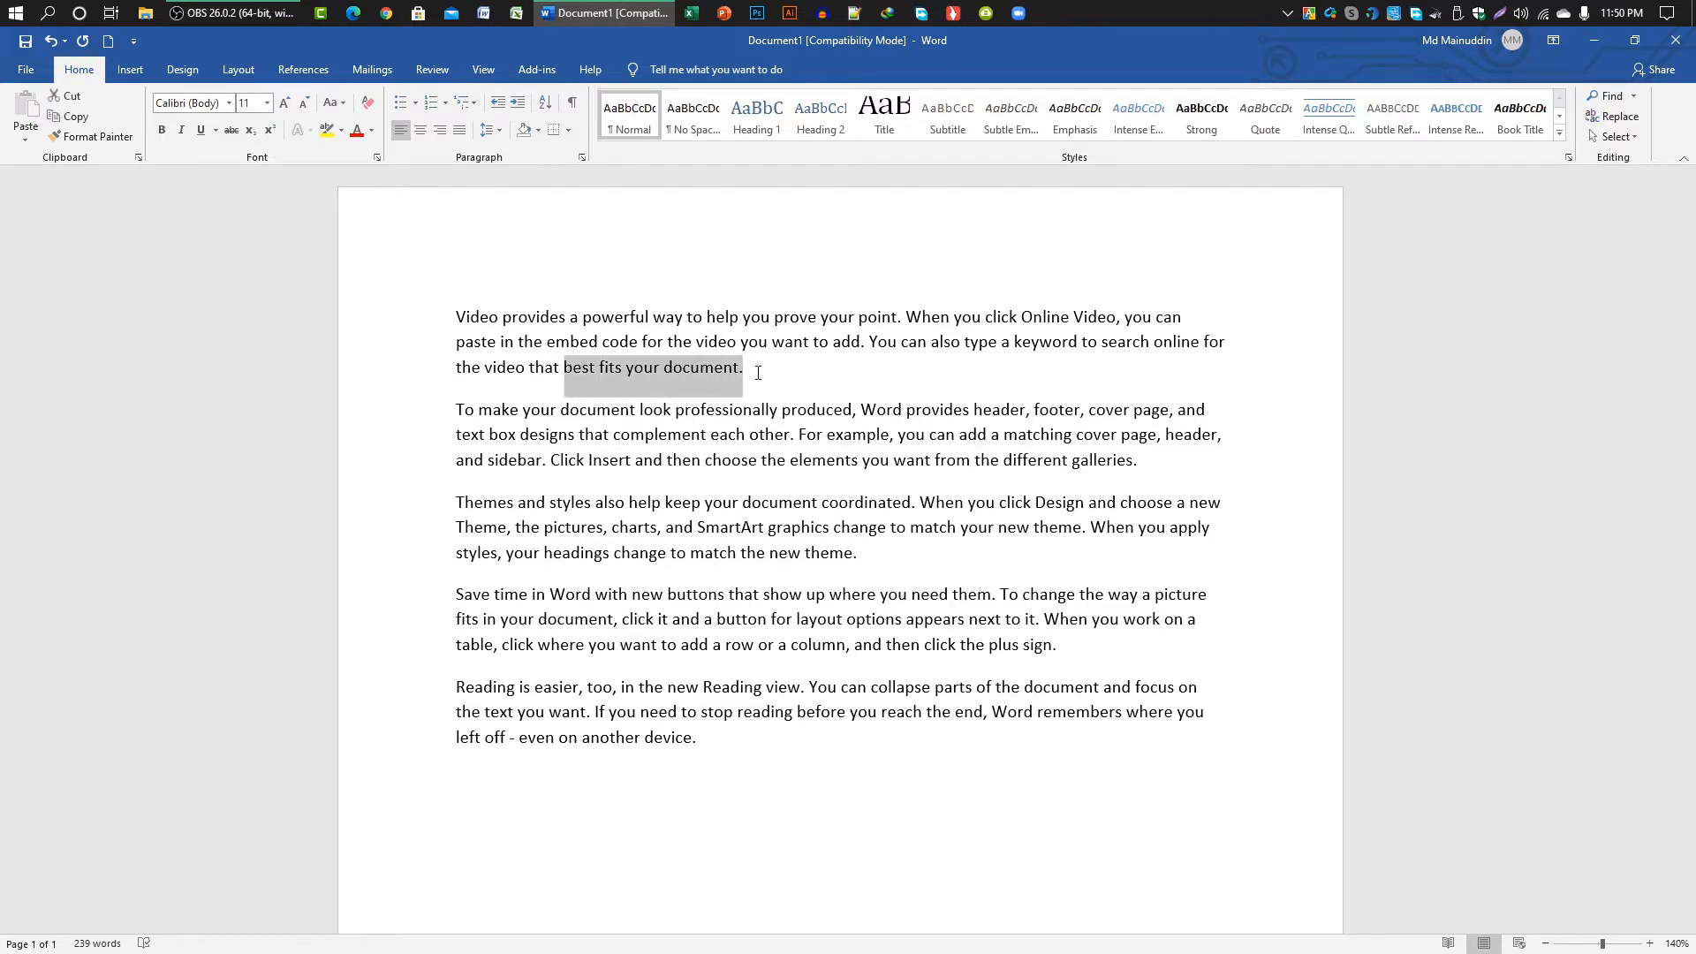
{"action": "key", "text": "ctrl+shift+Left"}
{"action": "key", "text": "ctrl+shift+Left"}
{"action": "key", "text": "ctrl+shift+Left"}
{"action": "key", "text": "ctrl+shift+Left"}
{"action": "key", "text": "ctrl+shift+Left"}
{"action": "key", "text": "ctrl+shift+Left"}
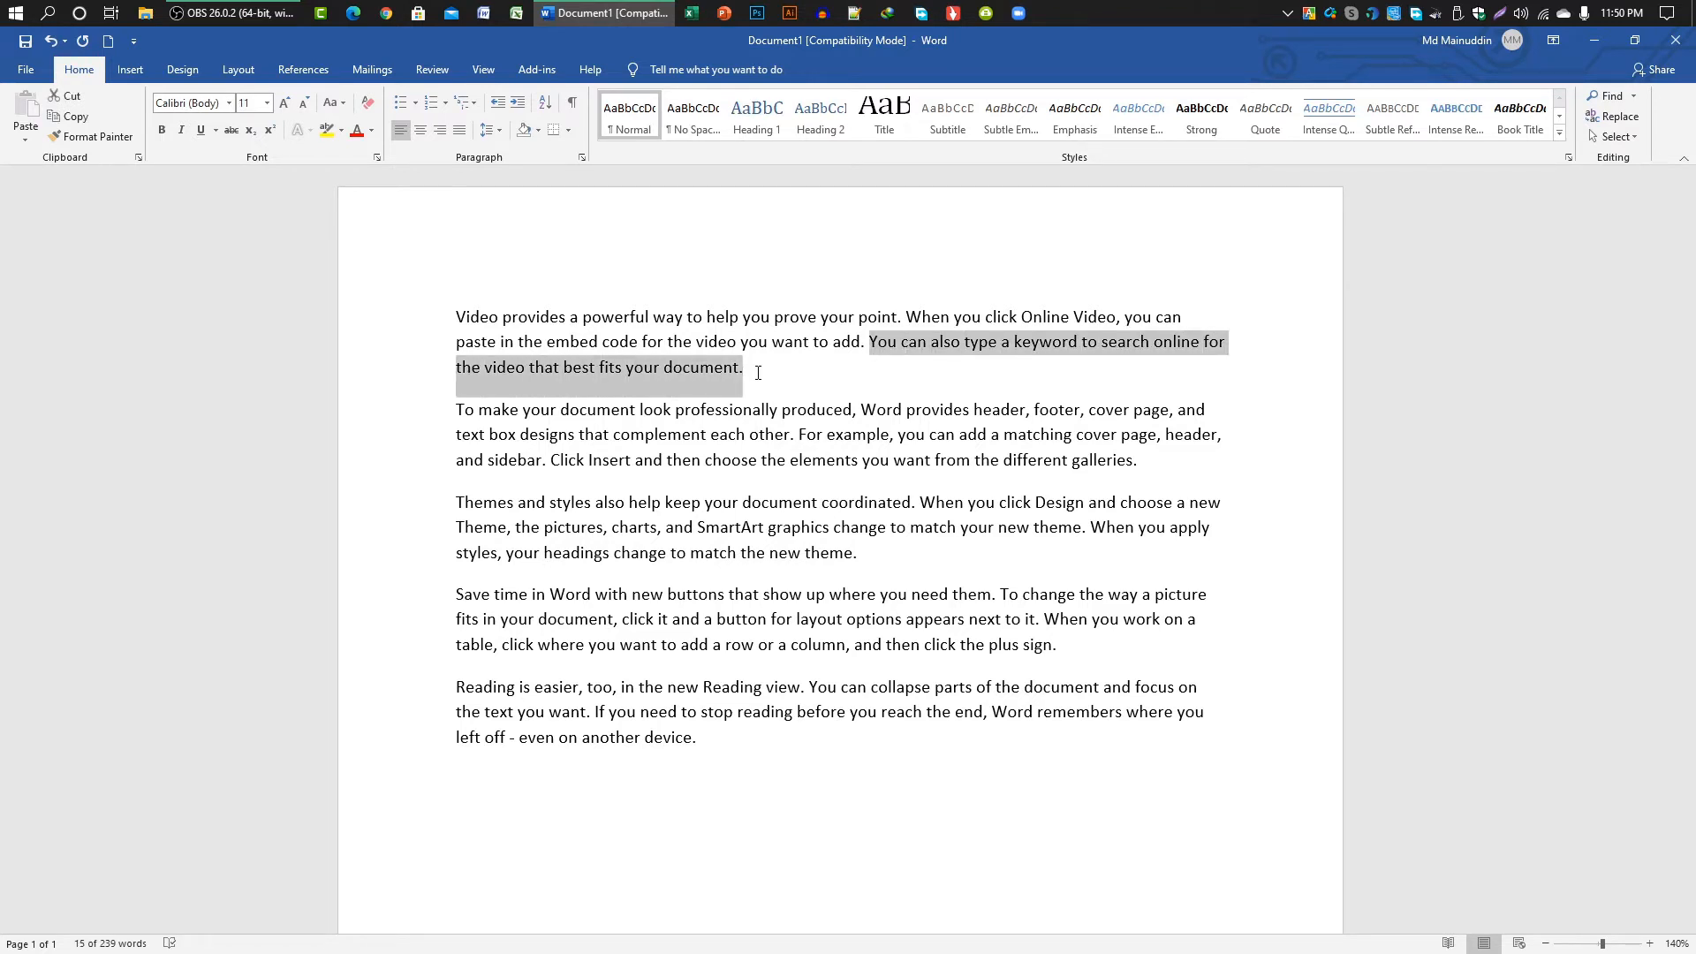
{"action": "left_click", "coordinate": [758, 373]}
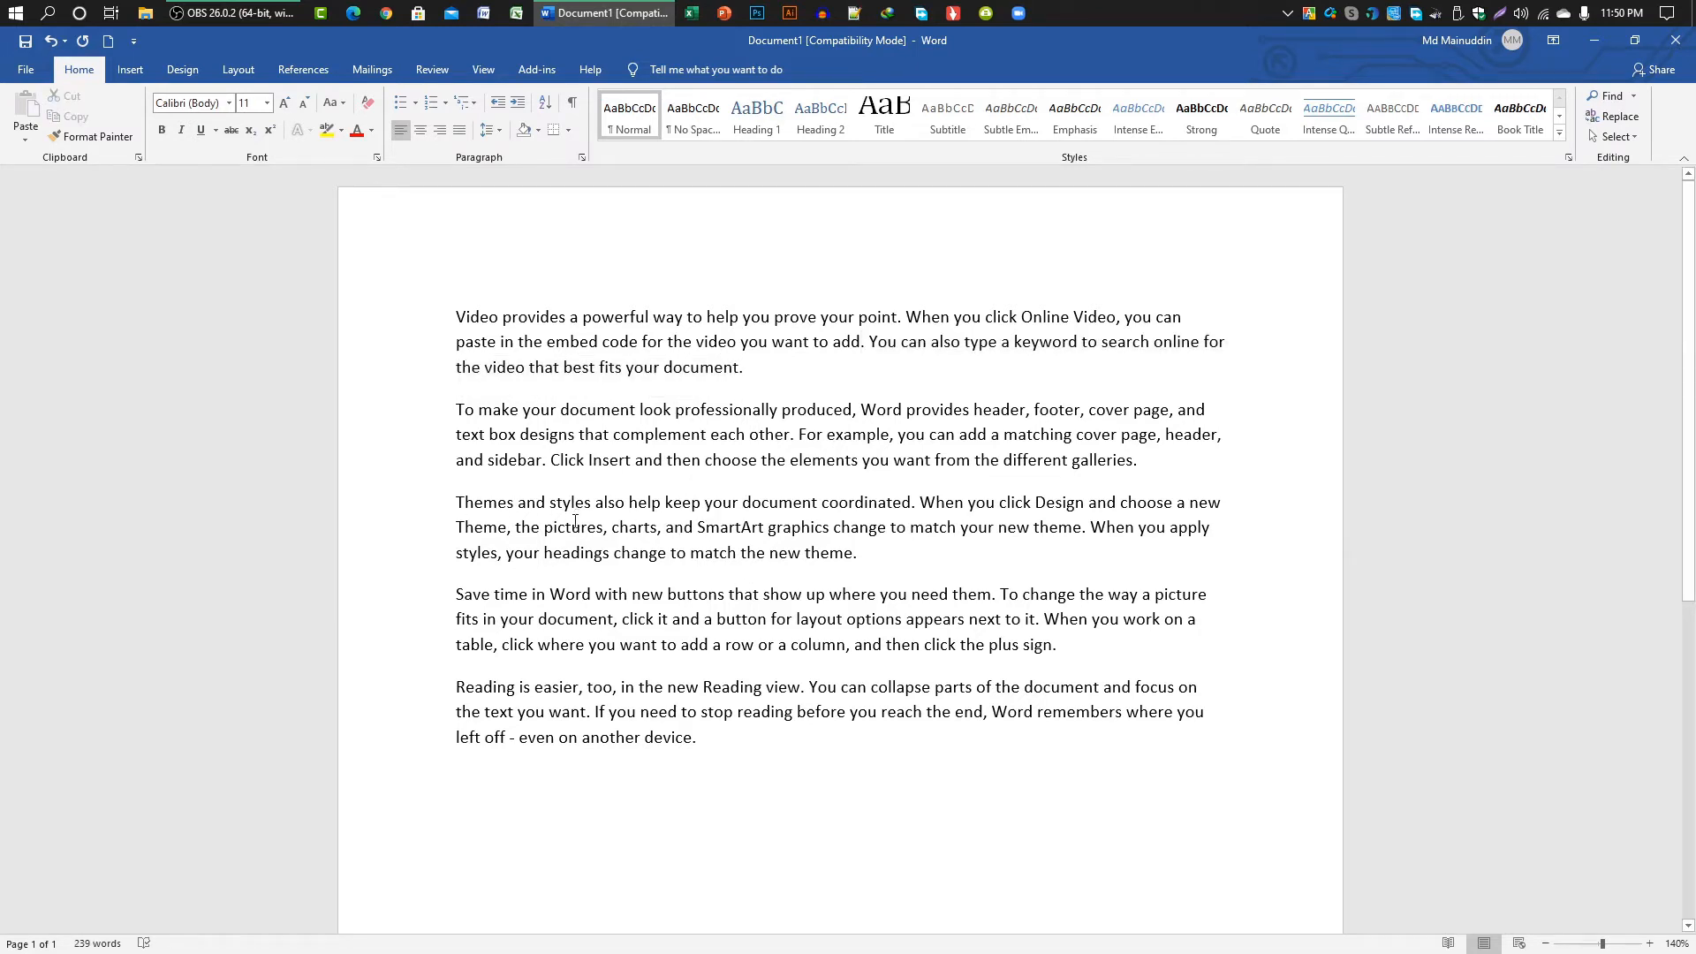
Select the first two lines of the third paragraph one at a time, followed by all five paragraphs as whole lines, clearing each selection
{"action": "left_click", "coordinate": [433, 510]}
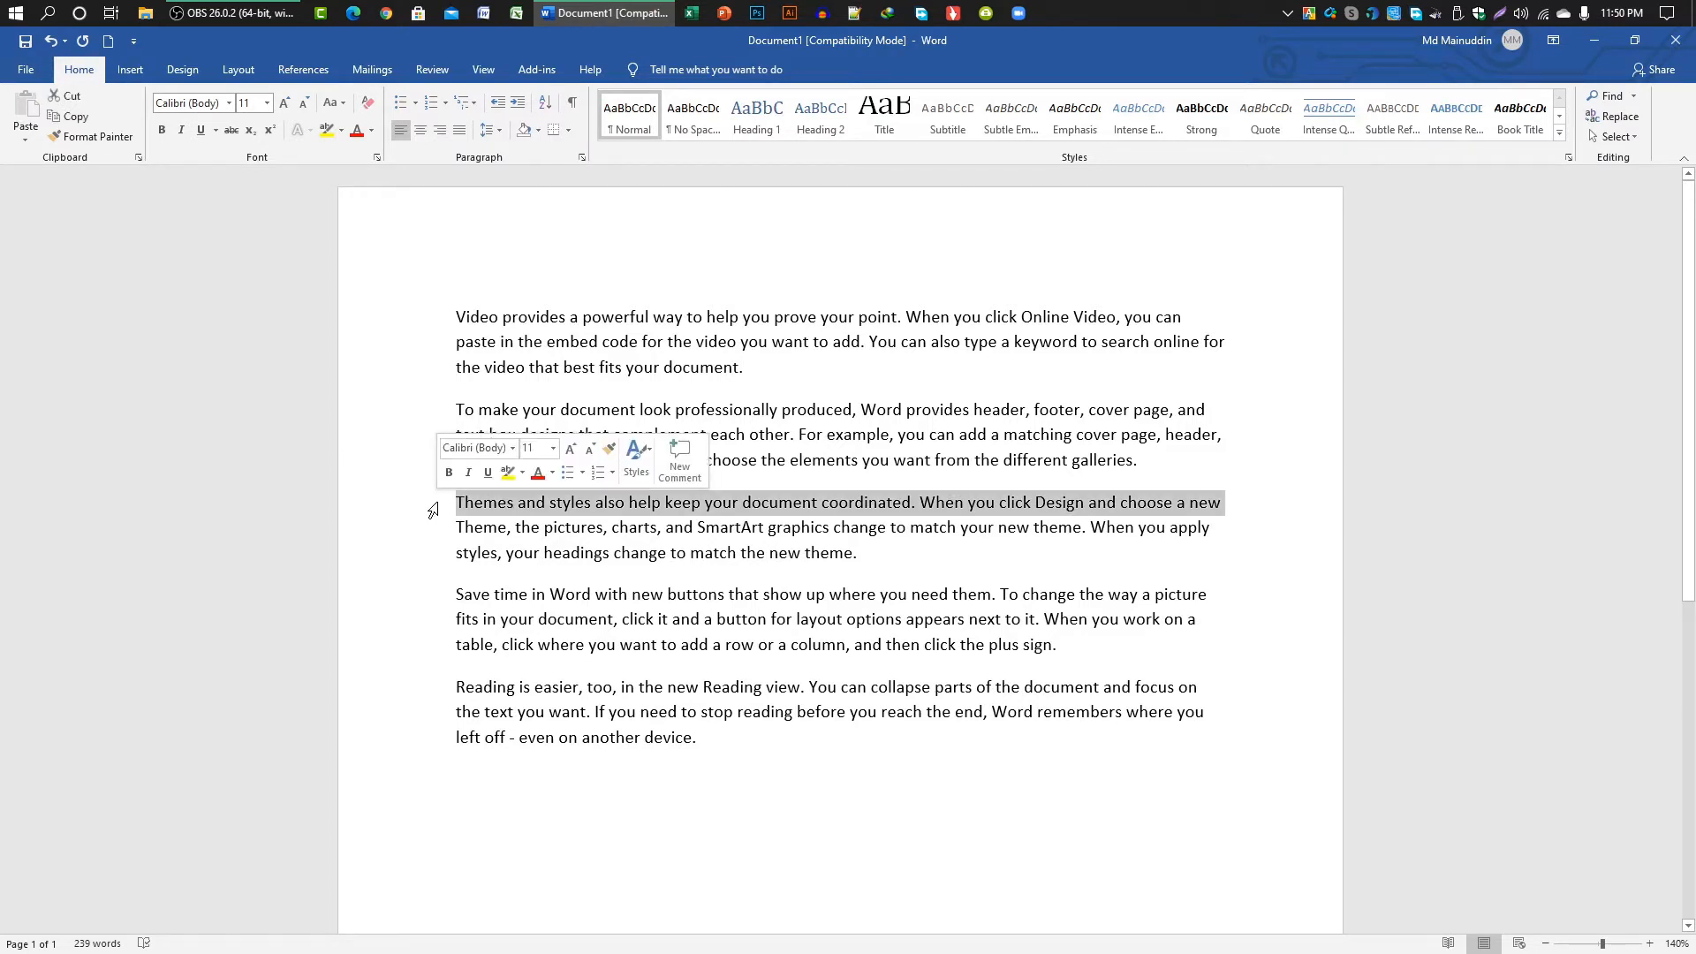
{"action": "left_click", "coordinate": [572, 528]}
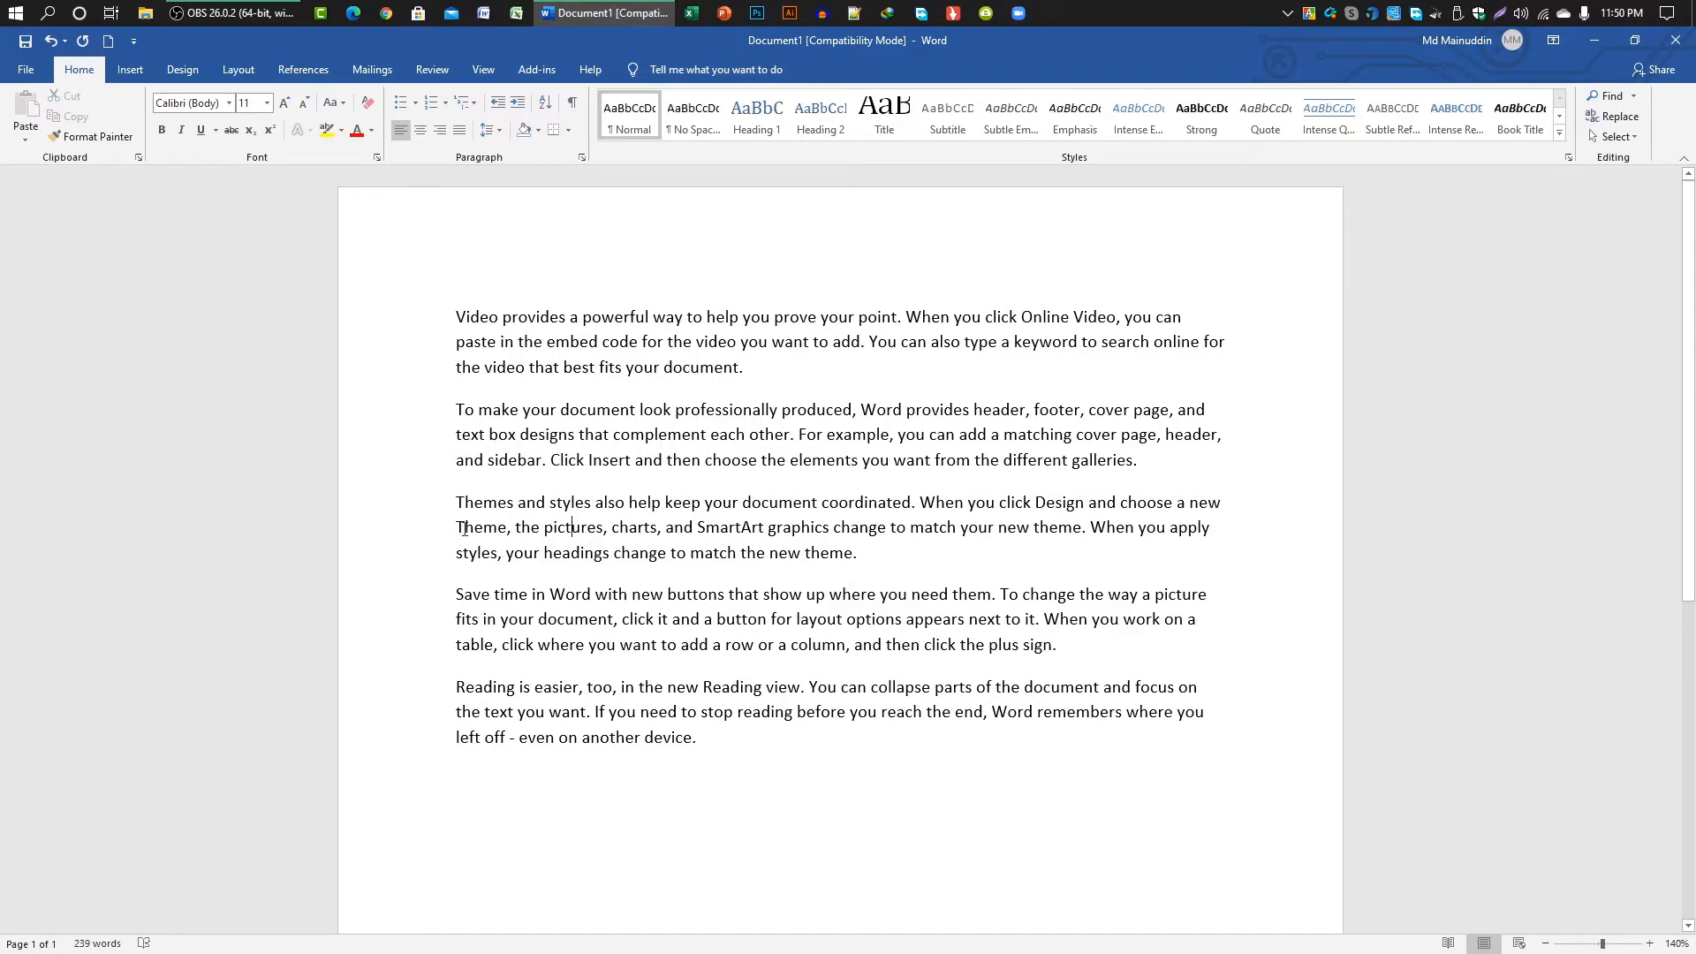
{"action": "left_click_drag", "start_coordinate": [458, 527], "coordinate": [514, 530]}
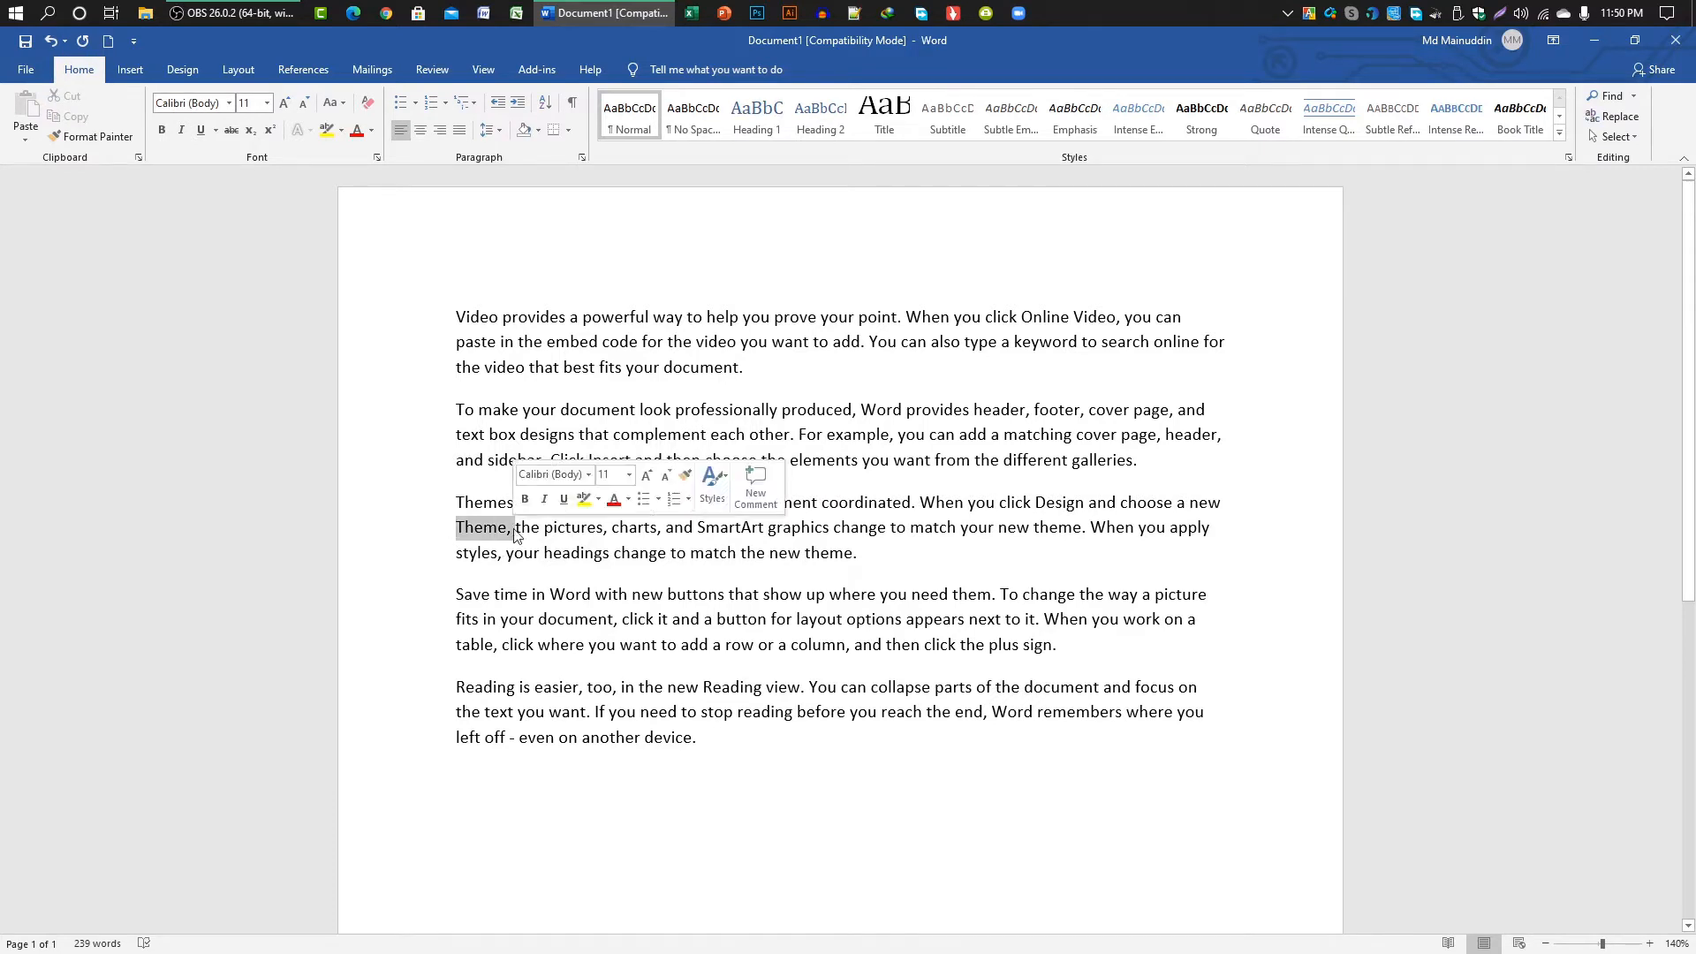
{"action": "left_click", "coordinate": [434, 537]}
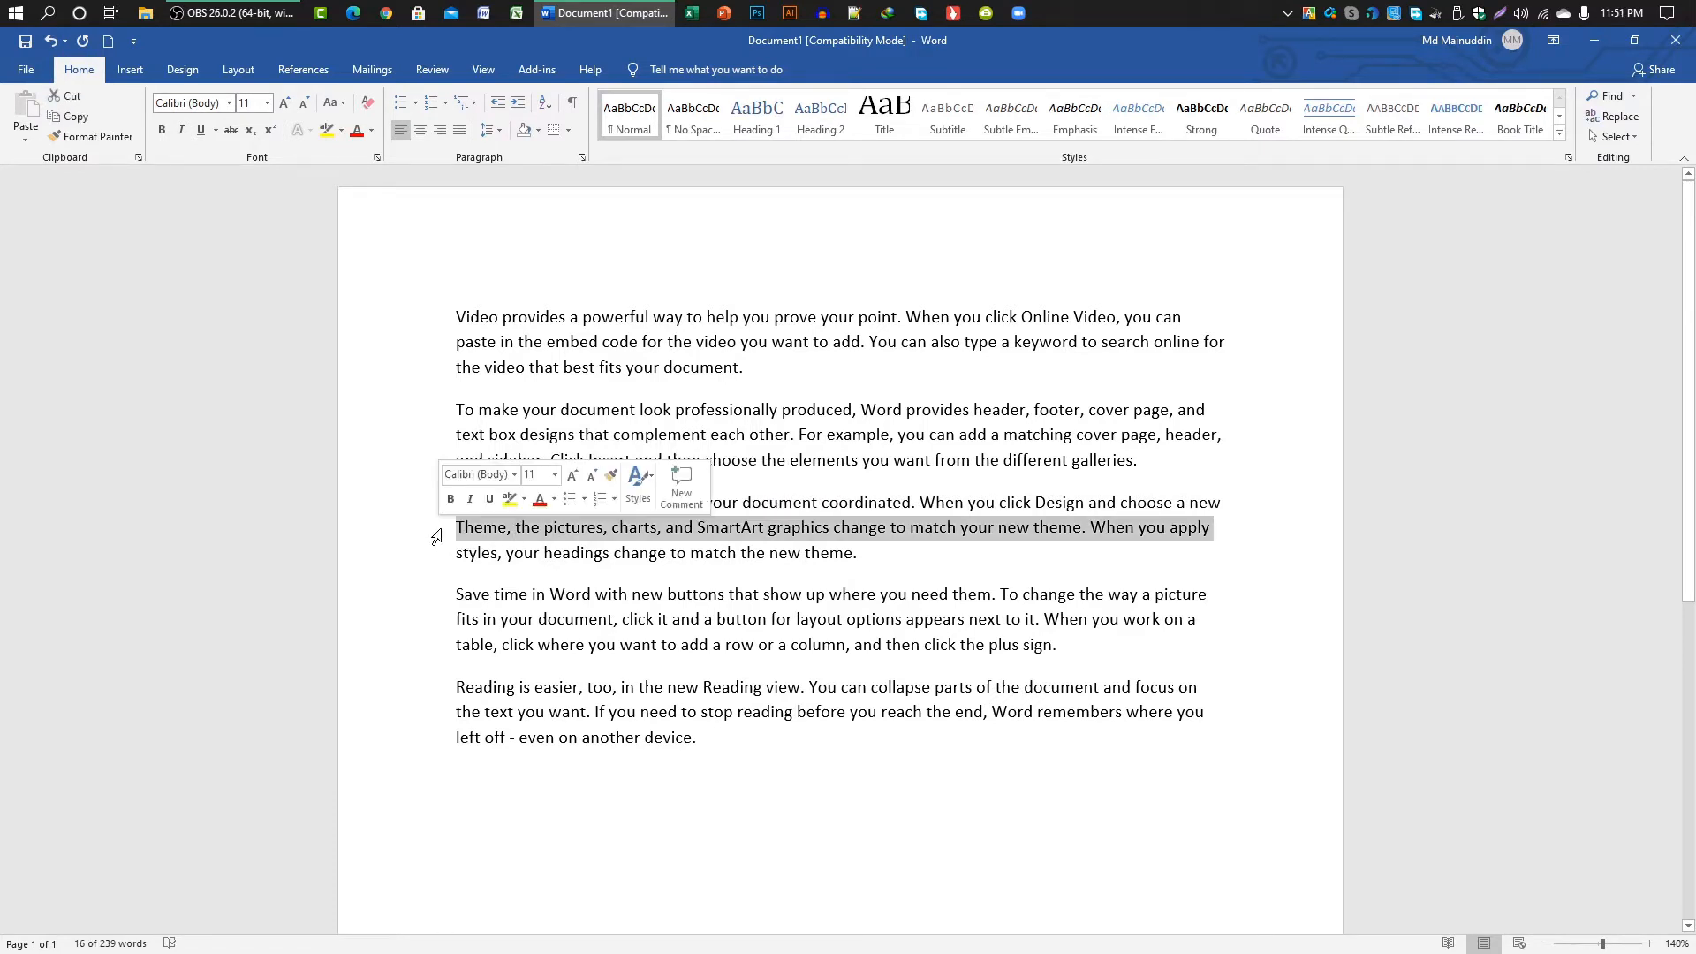
{"action": "left_click", "coordinate": [764, 530]}
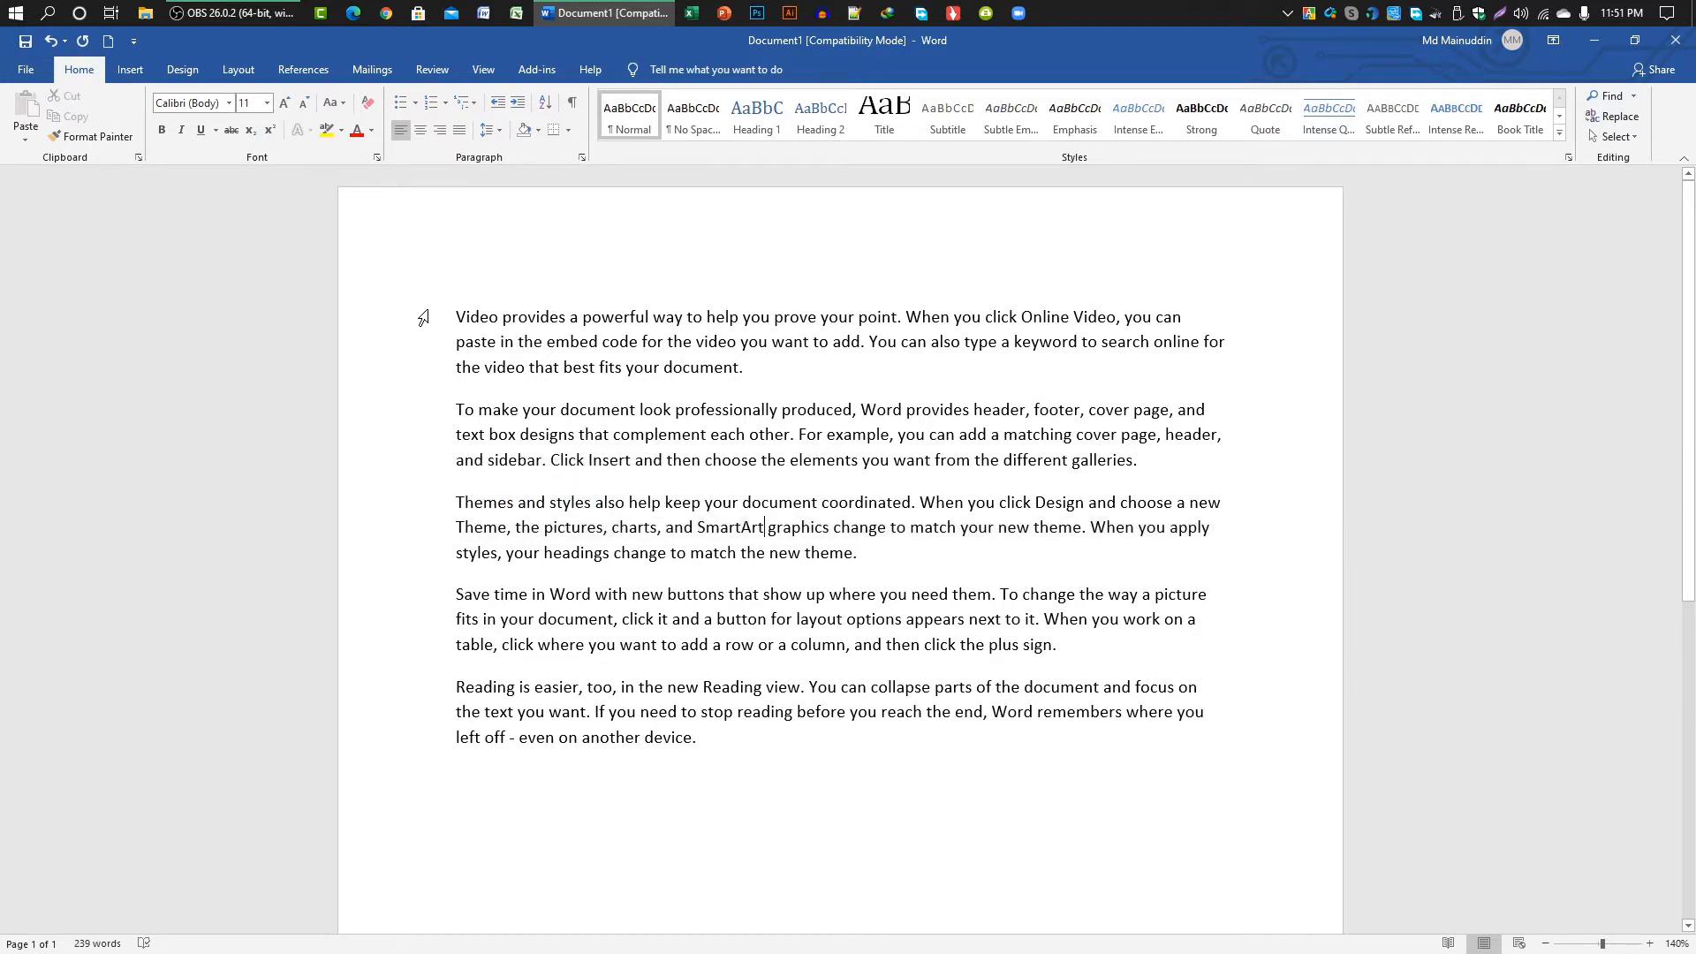
{"action": "left_click_drag", "start_coordinate": [423, 318], "coordinate": [447, 769]}
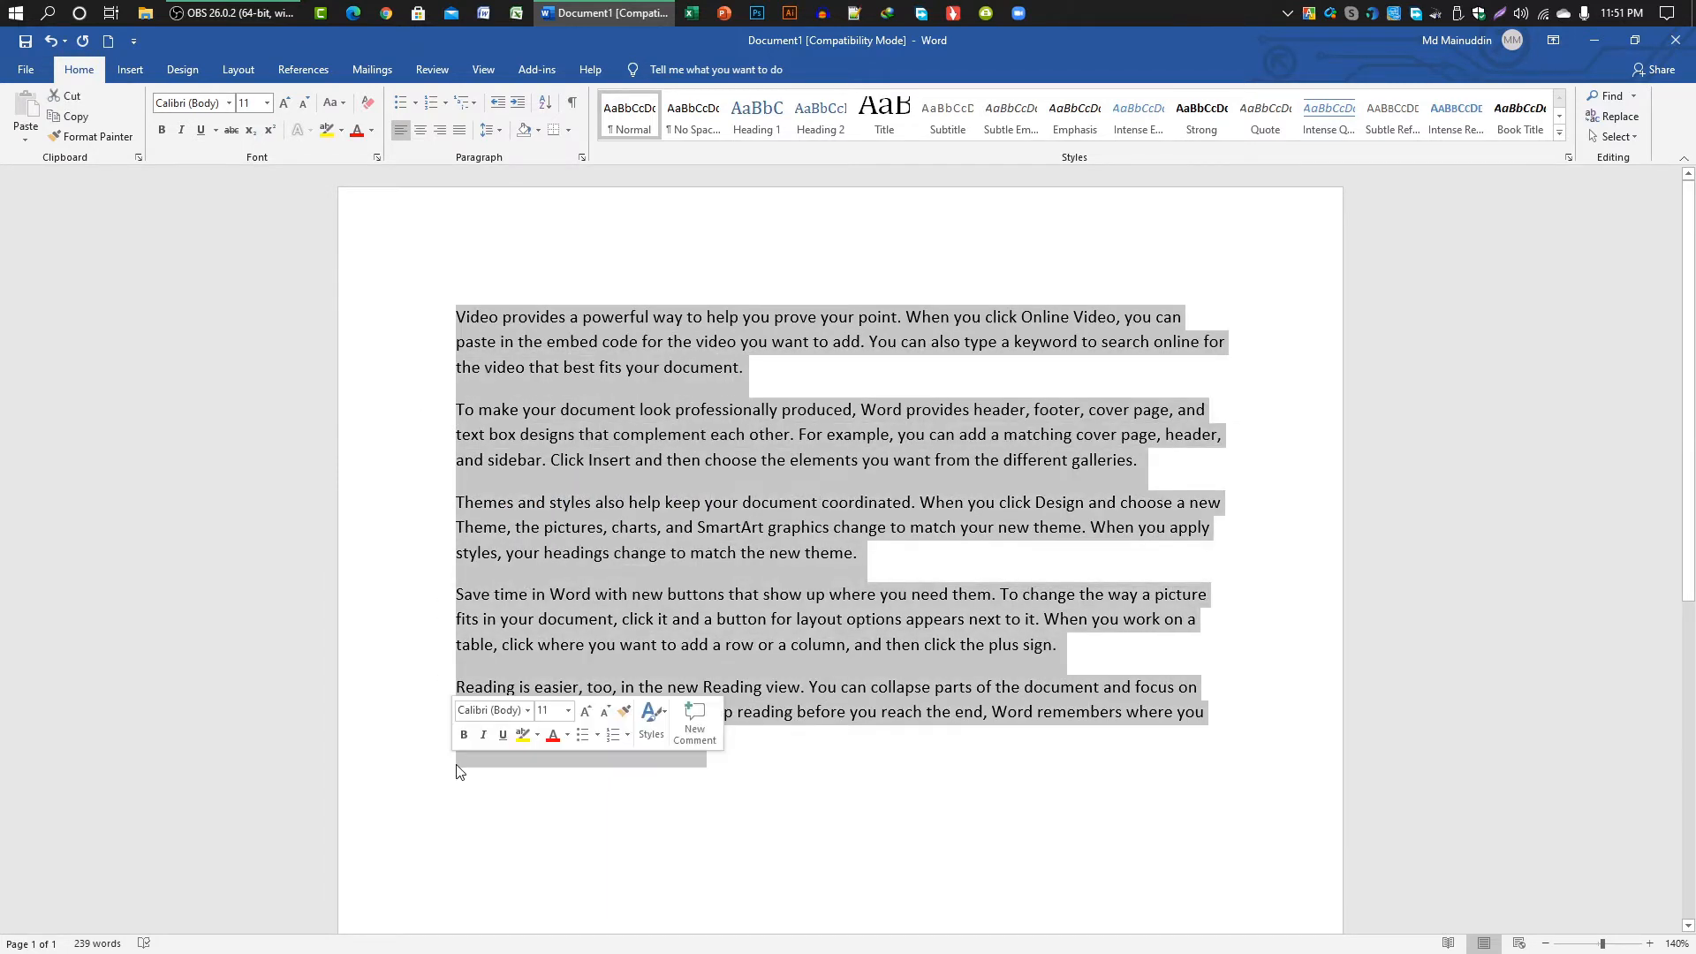
{"action": "left_click", "coordinate": [614, 597]}
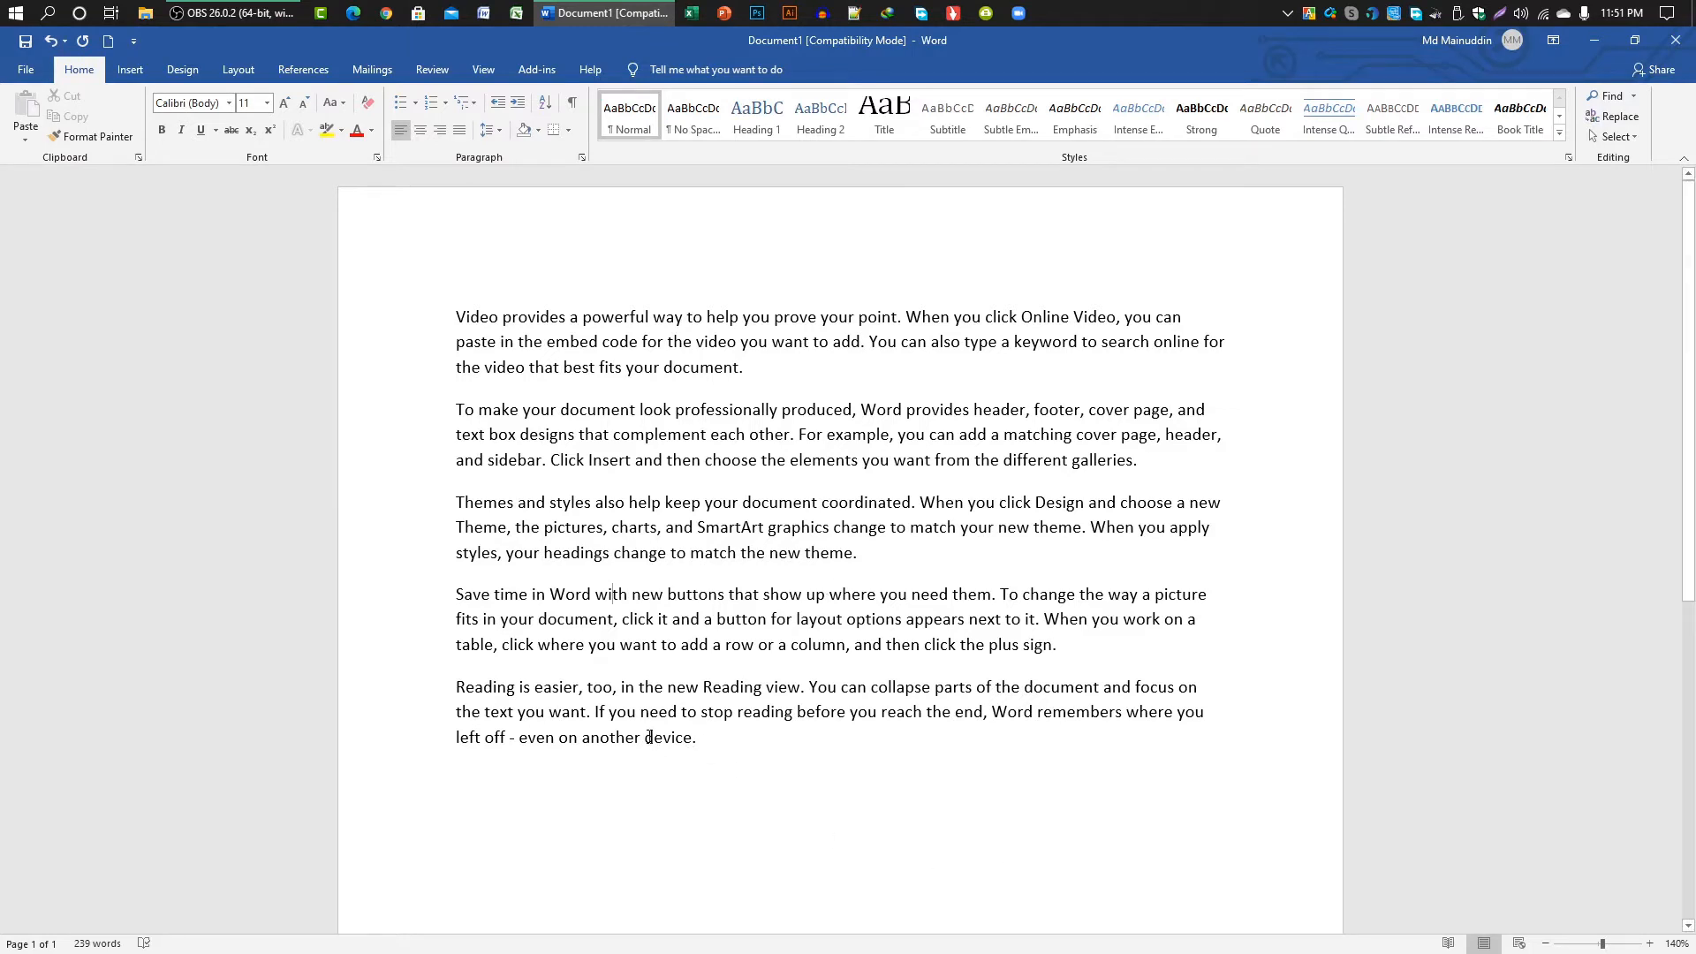
Copy the word "device" from the last paragraph and paste it seven times on a new line below
{"action": "left_click_drag", "start_coordinate": [645, 738], "coordinate": [693, 744]}
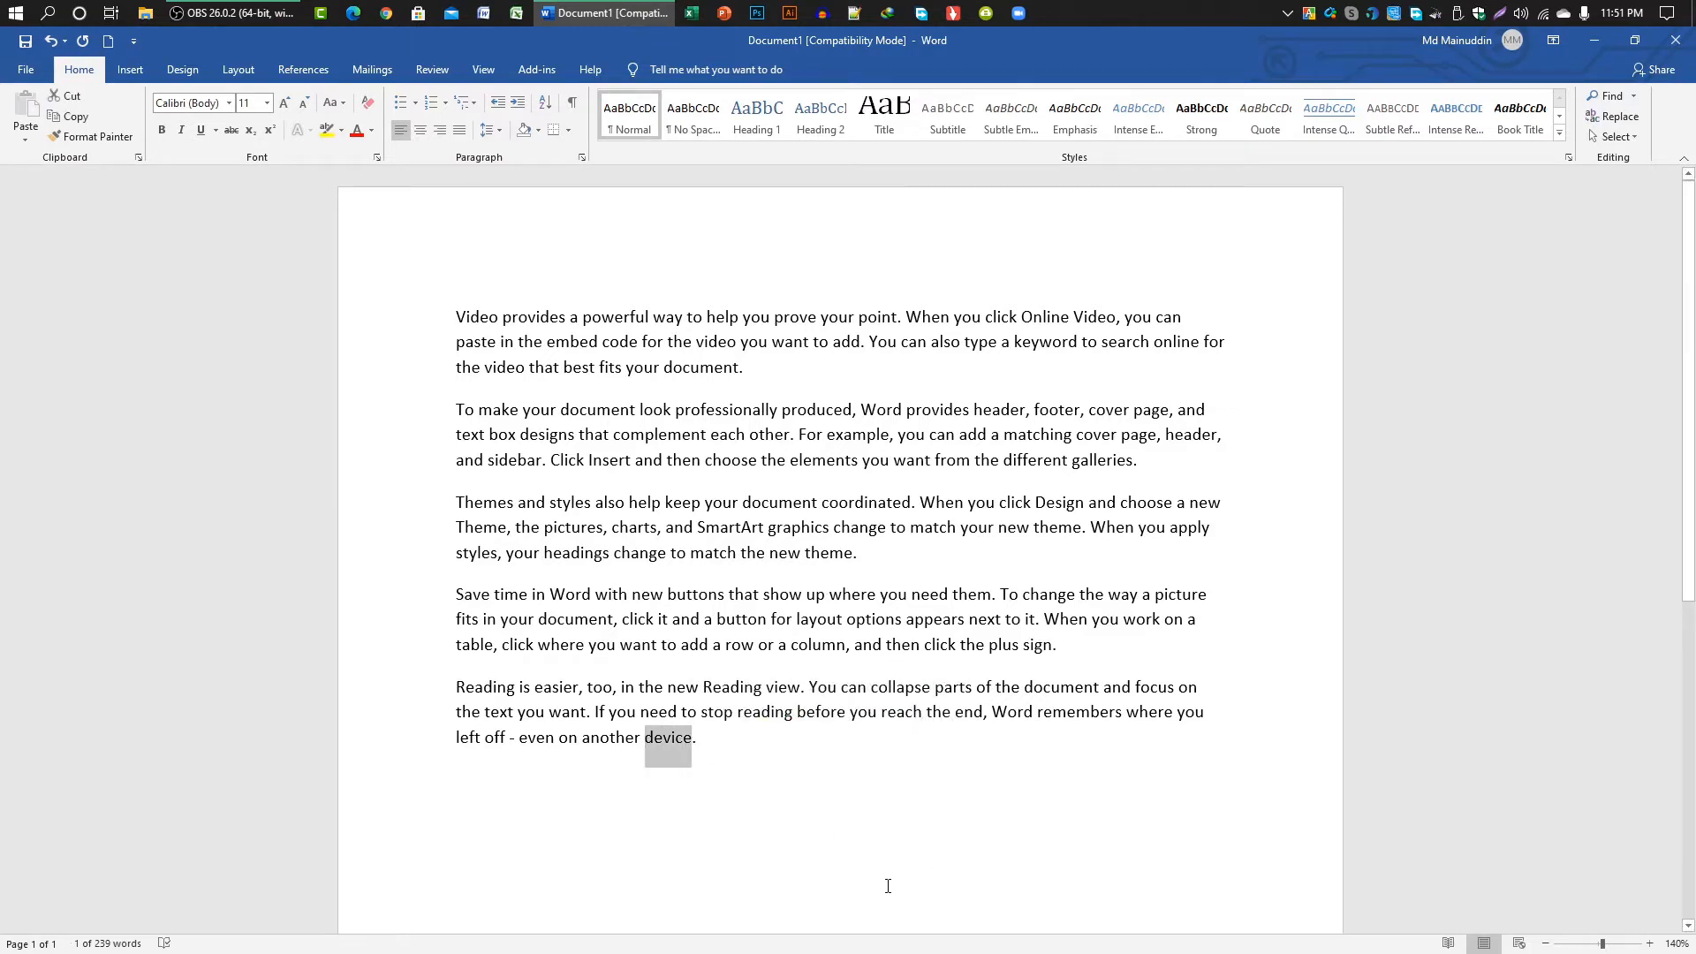
{"action": "key", "text": "ctrl+c"}
{"action": "left_click", "coordinate": [725, 743]}
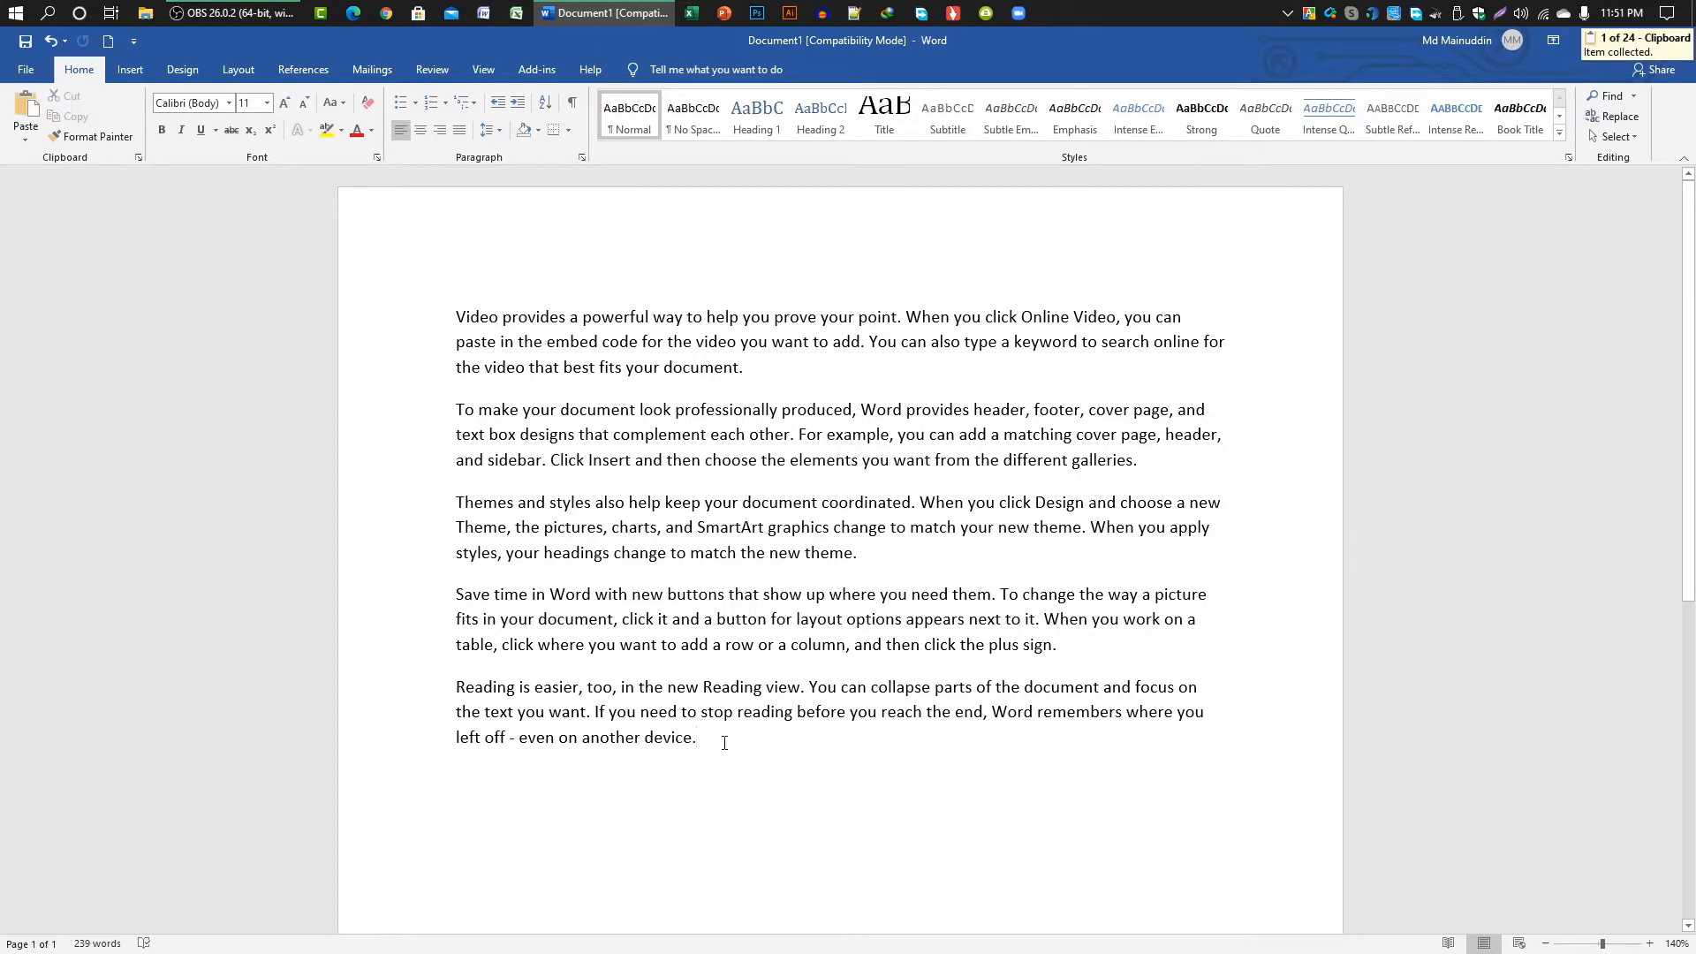
{"action": "key", "text": "Return"}
{"action": "key", "text": "ctrl+v"}
{"action": "key", "text": "ctrl+v"}
{"action": "key", "text": "ctrl+v"}
{"action": "key", "text": "ctrl+v"}
{"action": "key", "text": "ctrl+v"}
{"action": "key", "text": "ctrl+v"}
{"action": "key", "text": "ctrl+v"}
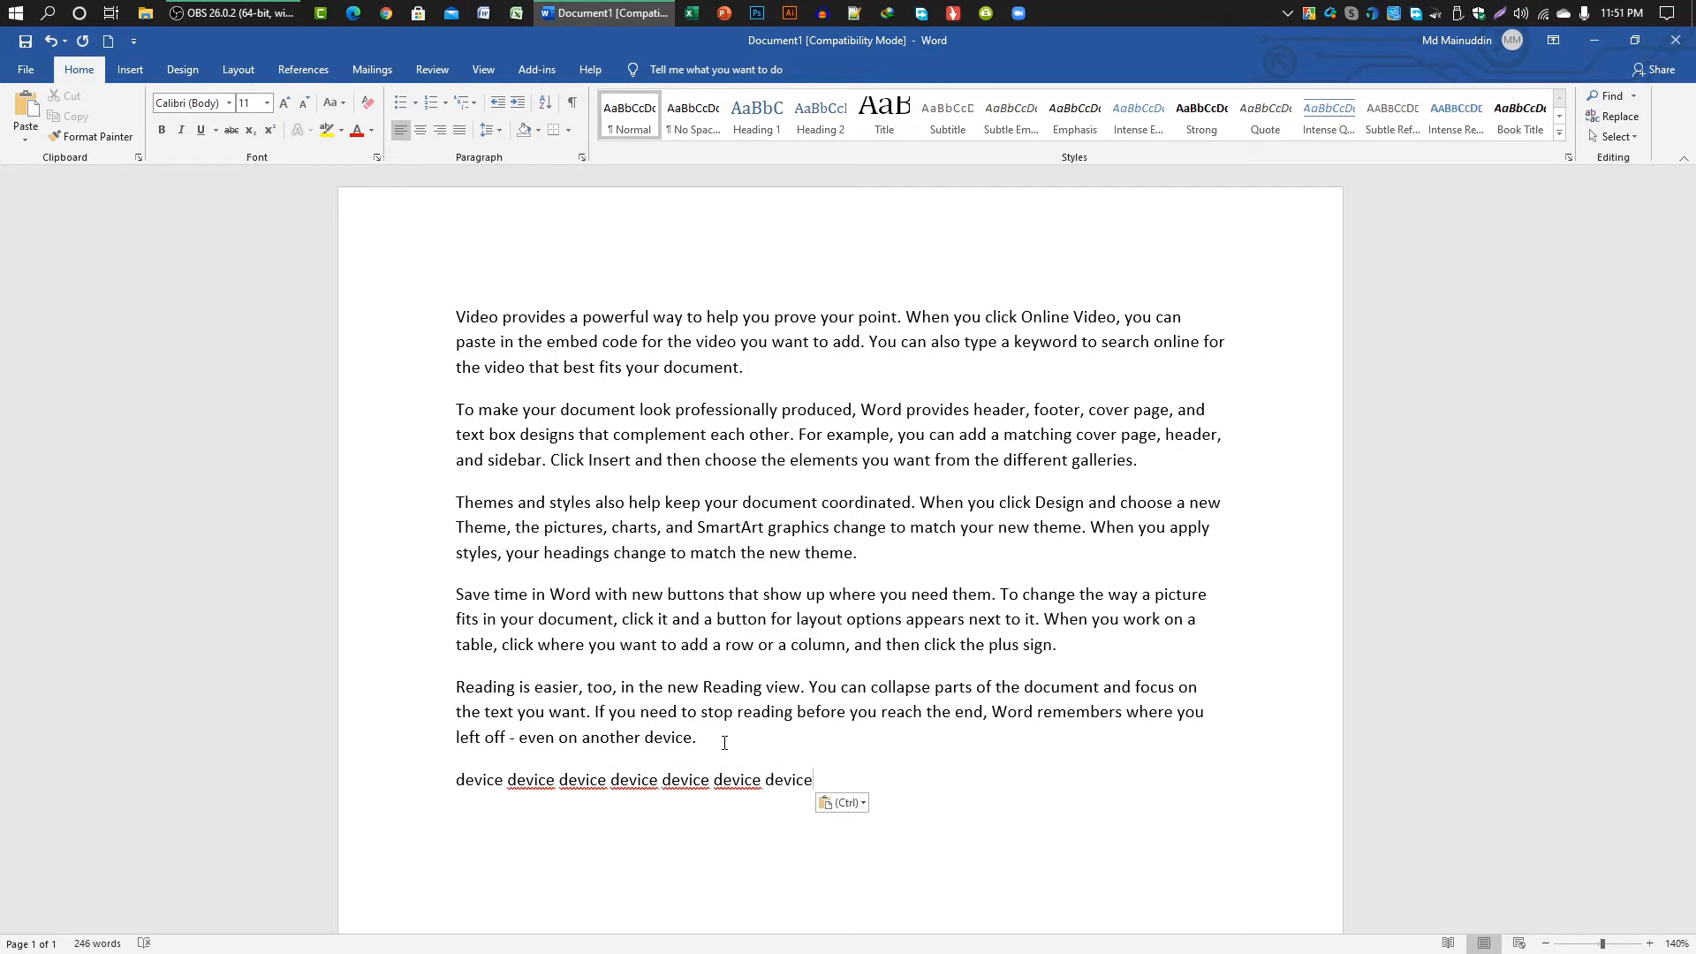
Delete all the pasted copies of "device" from the line below the last paragraph
{"action": "key", "text": "BackSpace"}
{"action": "key", "text": "BackSpace"}
{"action": "key", "text": "BackSpace"}
{"action": "key", "text": "BackSpace"}
{"action": "key", "text": "BackSpace"}
{"action": "key", "text": "BackSpace"}
{"action": "key", "text": "BackSpace"}
{"action": "key", "text": "BackSpace"}
{"action": "key", "text": "BackSpace"}
{"action": "key", "text": "BackSpace"}
{"action": "key", "text": "BackSpace"}
{"action": "key", "text": "BackSpace"}
{"action": "key", "text": "BackSpace"}
{"action": "key", "text": "BackSpace"}
{"action": "key", "text": "BackSpace"}
{"action": "key", "text": "BackSpace"}
{"action": "key", "text": "BackSpace"}
{"action": "key", "text": "BackSpace"}
{"action": "key", "text": "BackSpace"}
{"action": "key", "text": "BackSpace"}
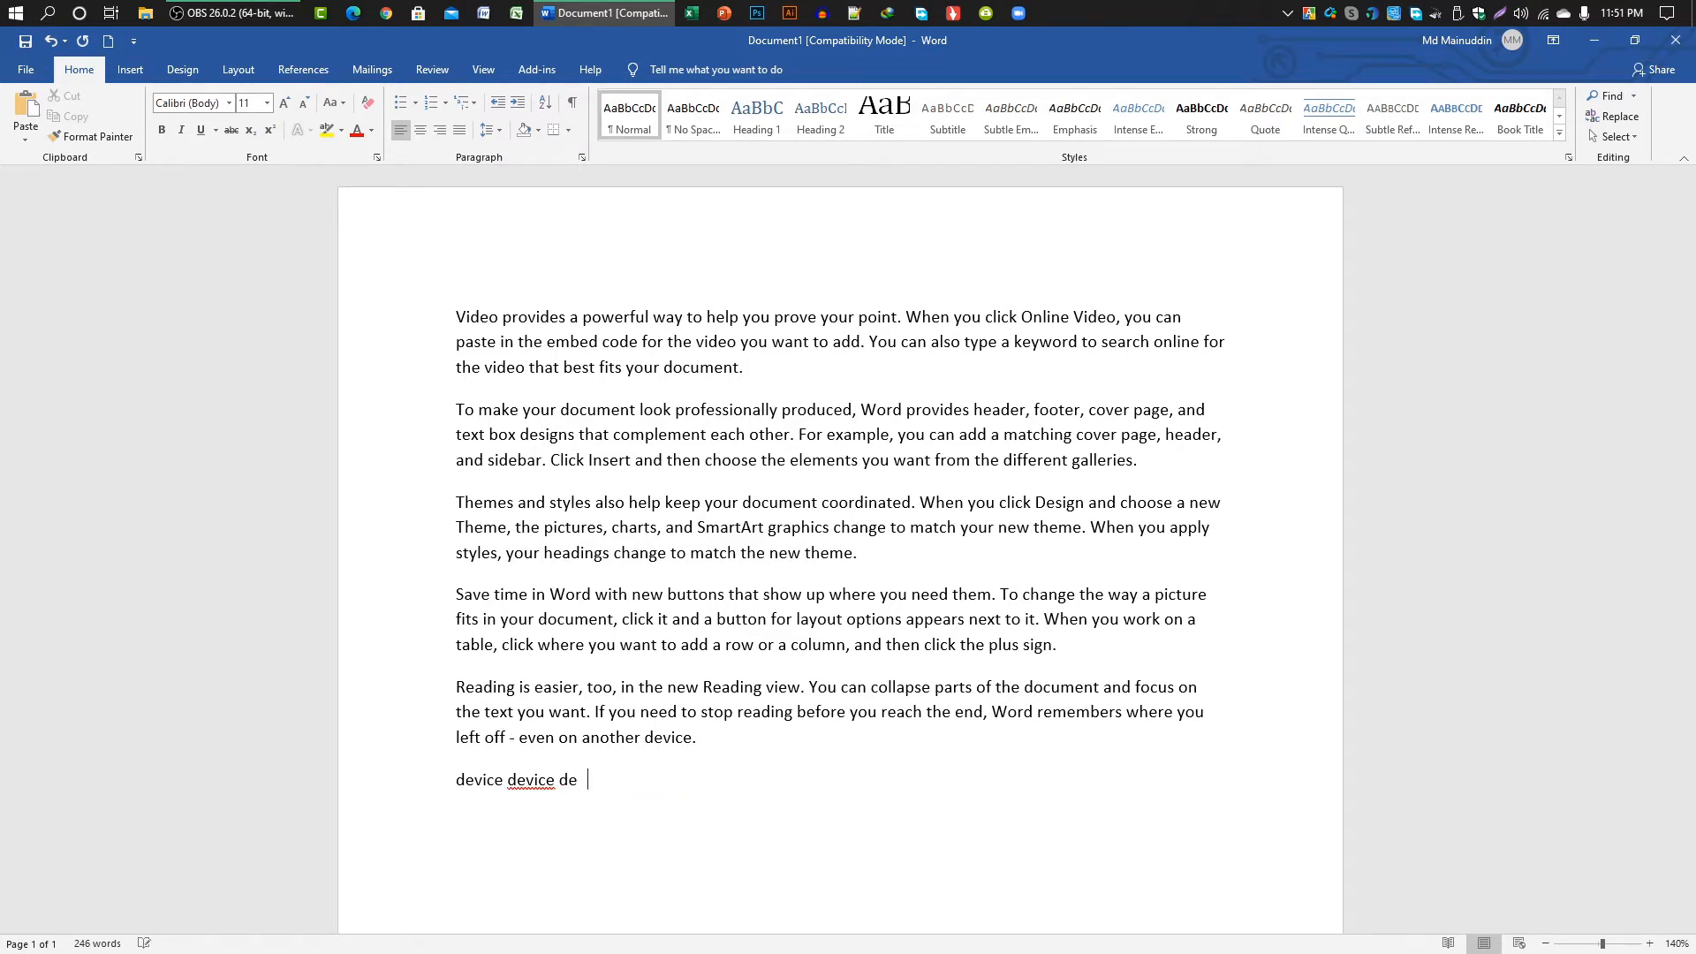
{"action": "key", "text": "BackSpace"}
{"action": "key", "text": "BackSpace"}
{"action": "key", "text": "BackSpace"}
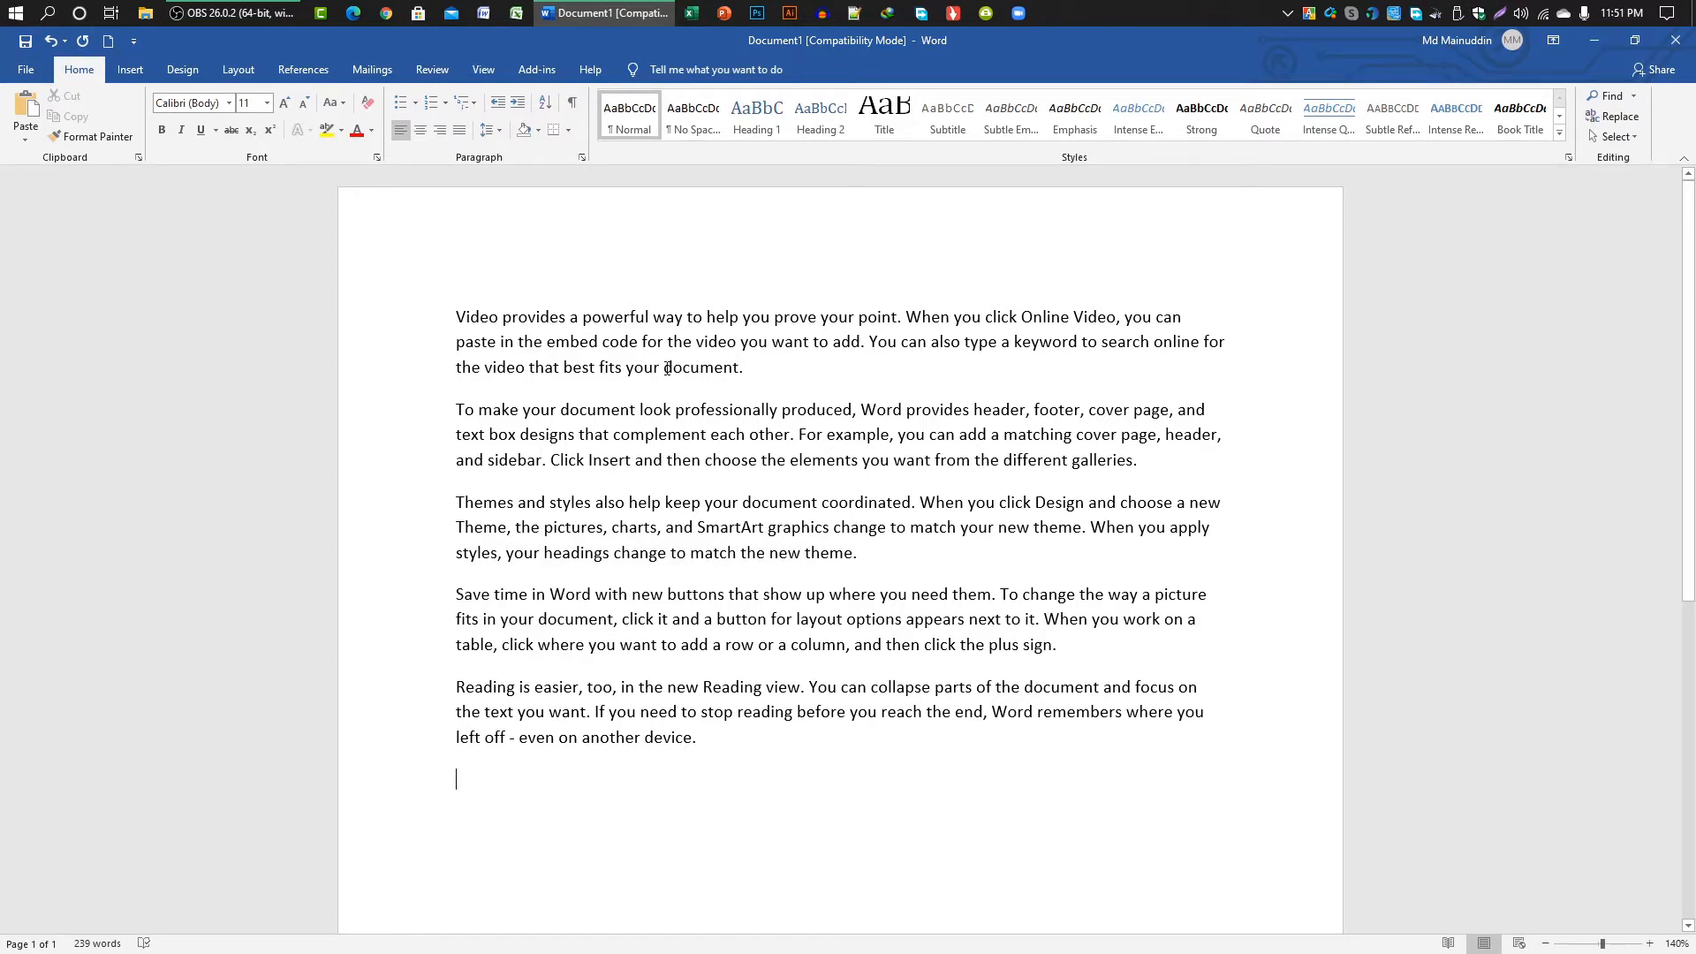
Copy the word "document" from the end of the first paragraph and paste it sixteen times after the last paragraph
{"action": "left_click_drag", "start_coordinate": [664, 367], "coordinate": [741, 374]}
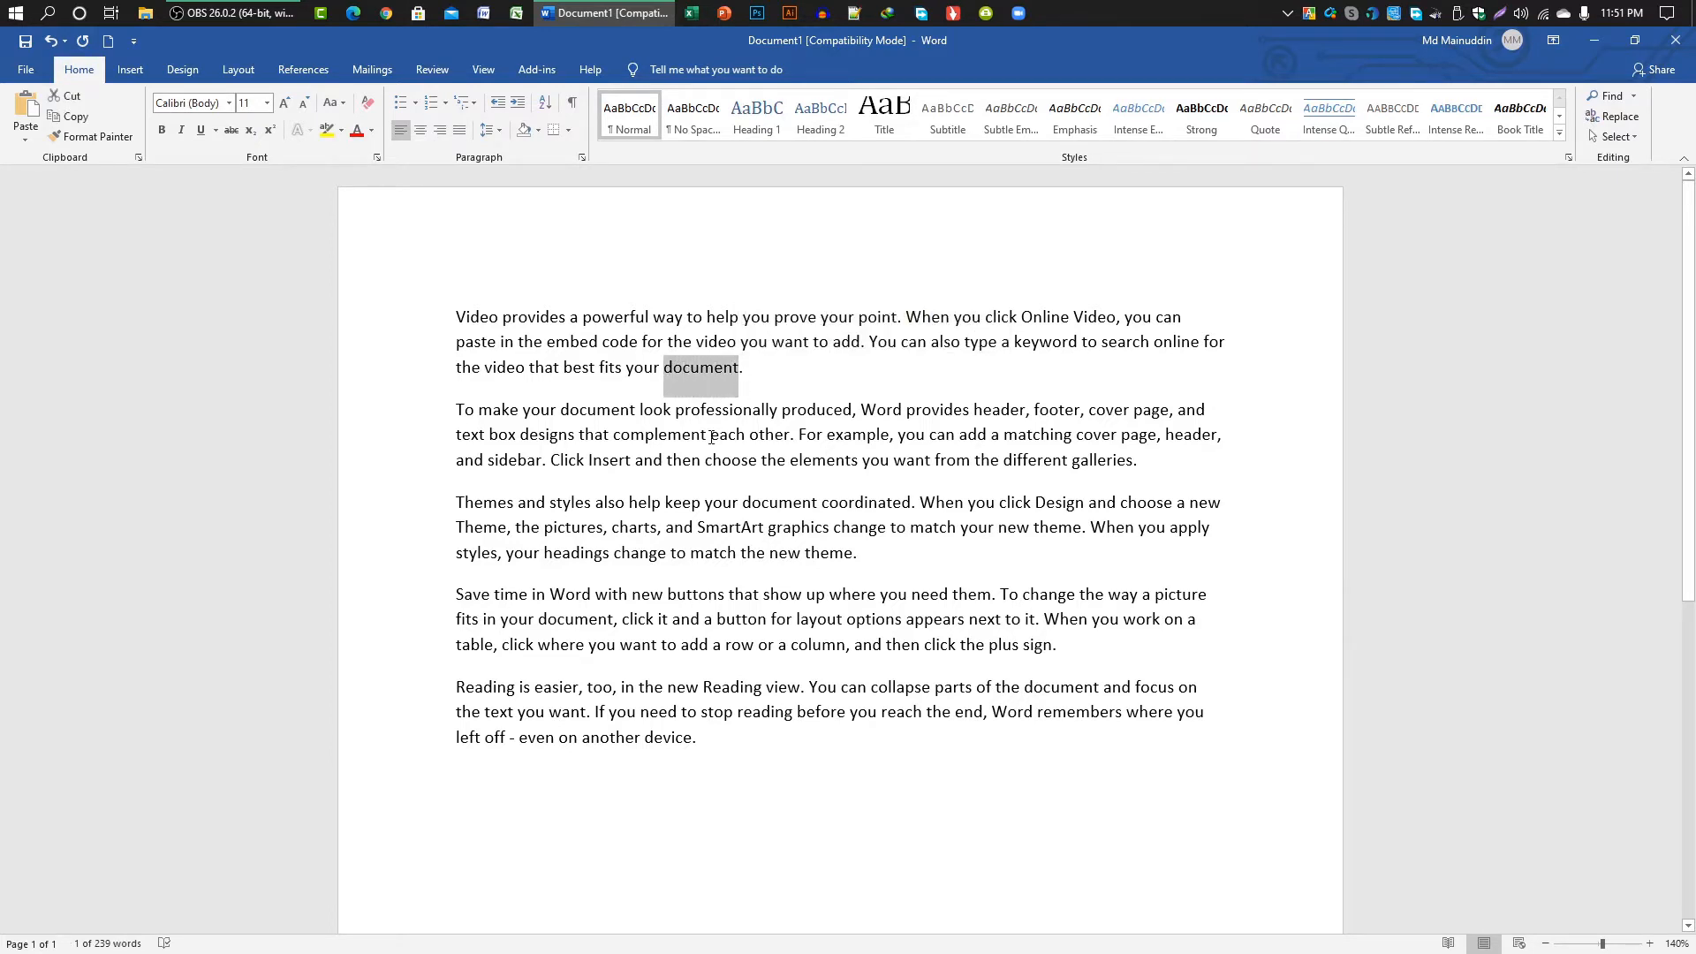
{"action": "right_click", "coordinate": [699, 370]}
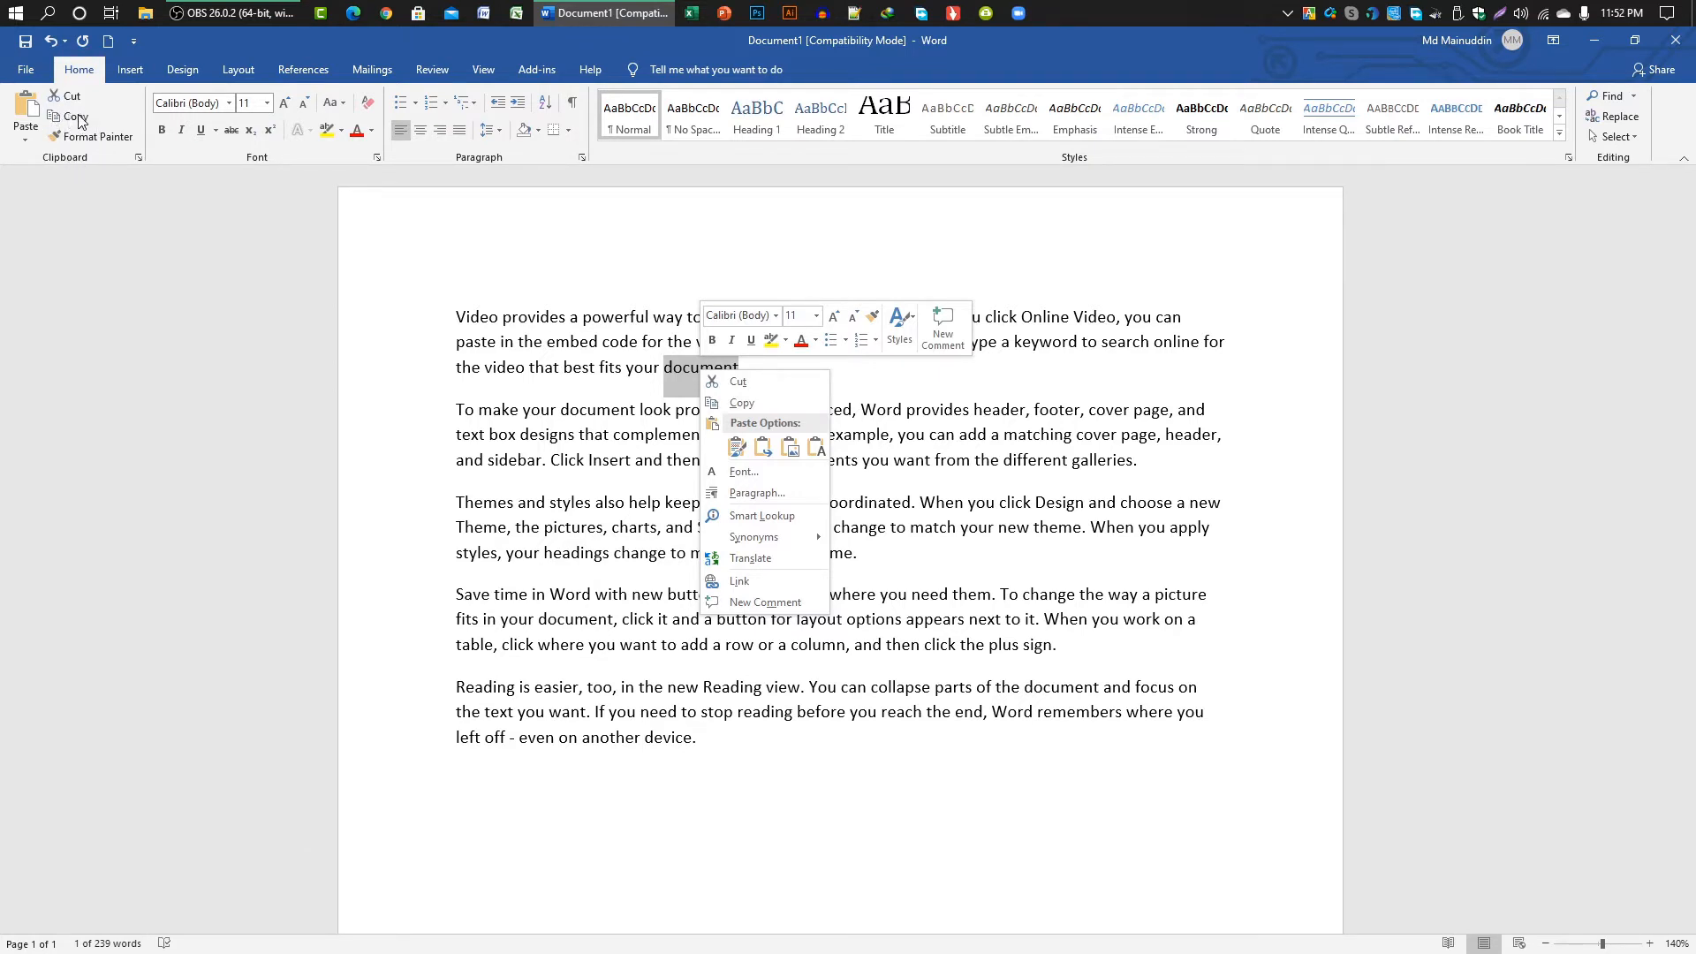
{"action": "left_click", "coordinate": [754, 404]}
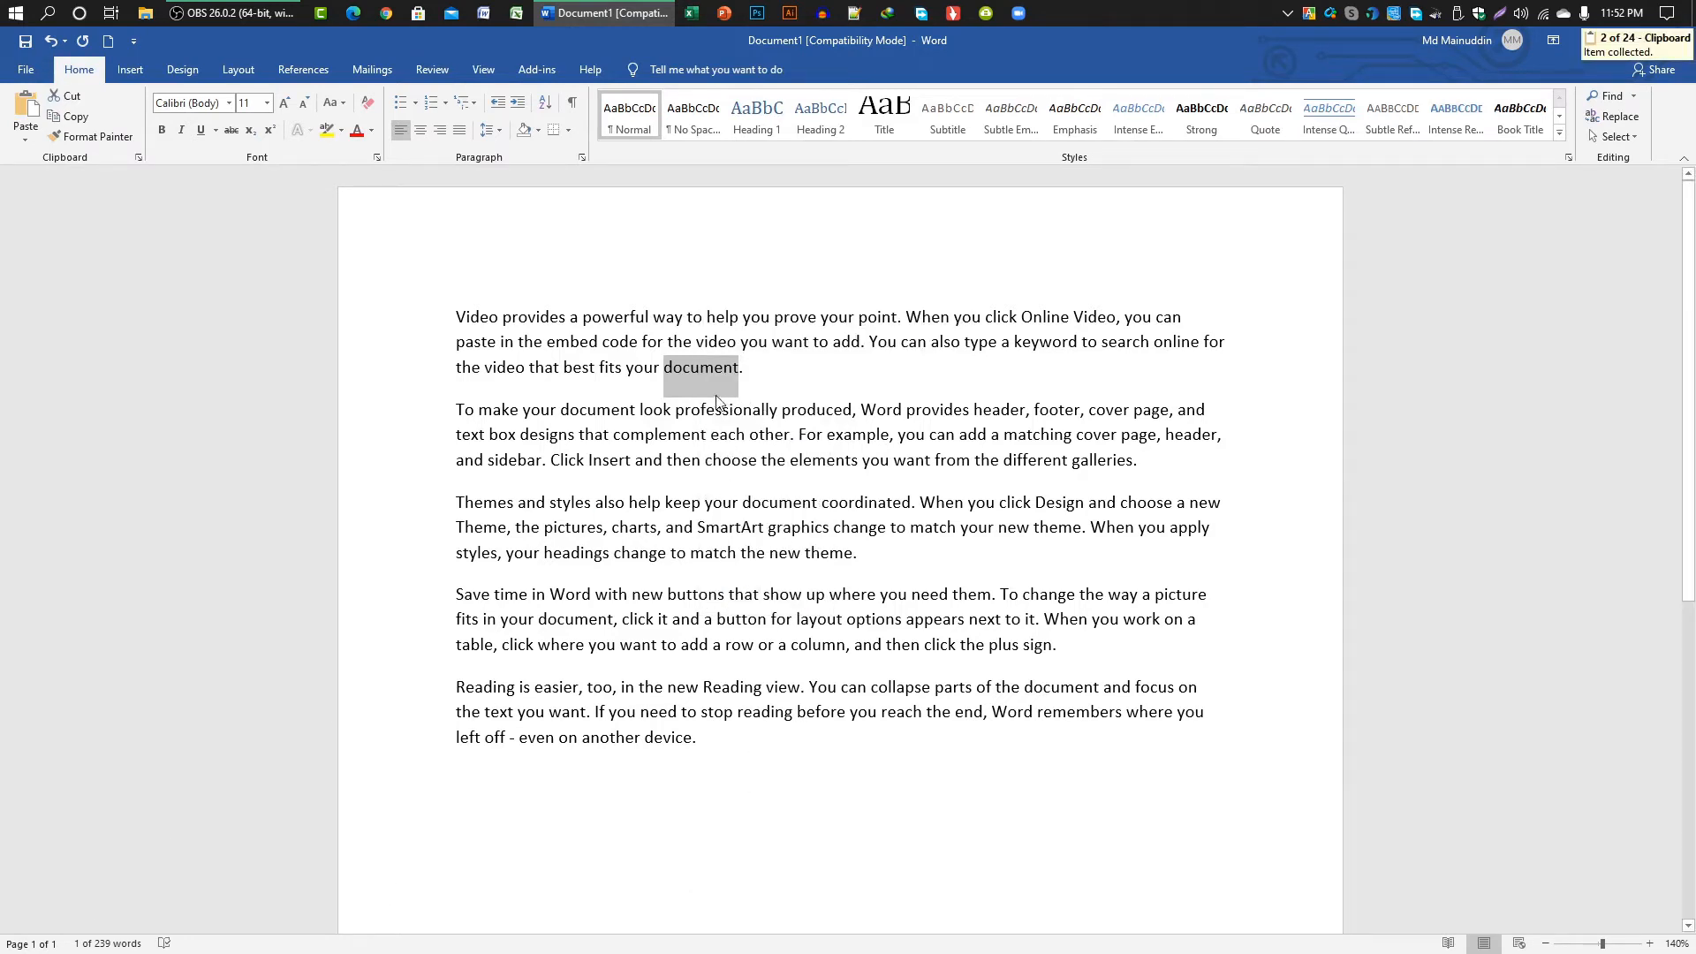
{"action": "left_click", "coordinate": [702, 745]}
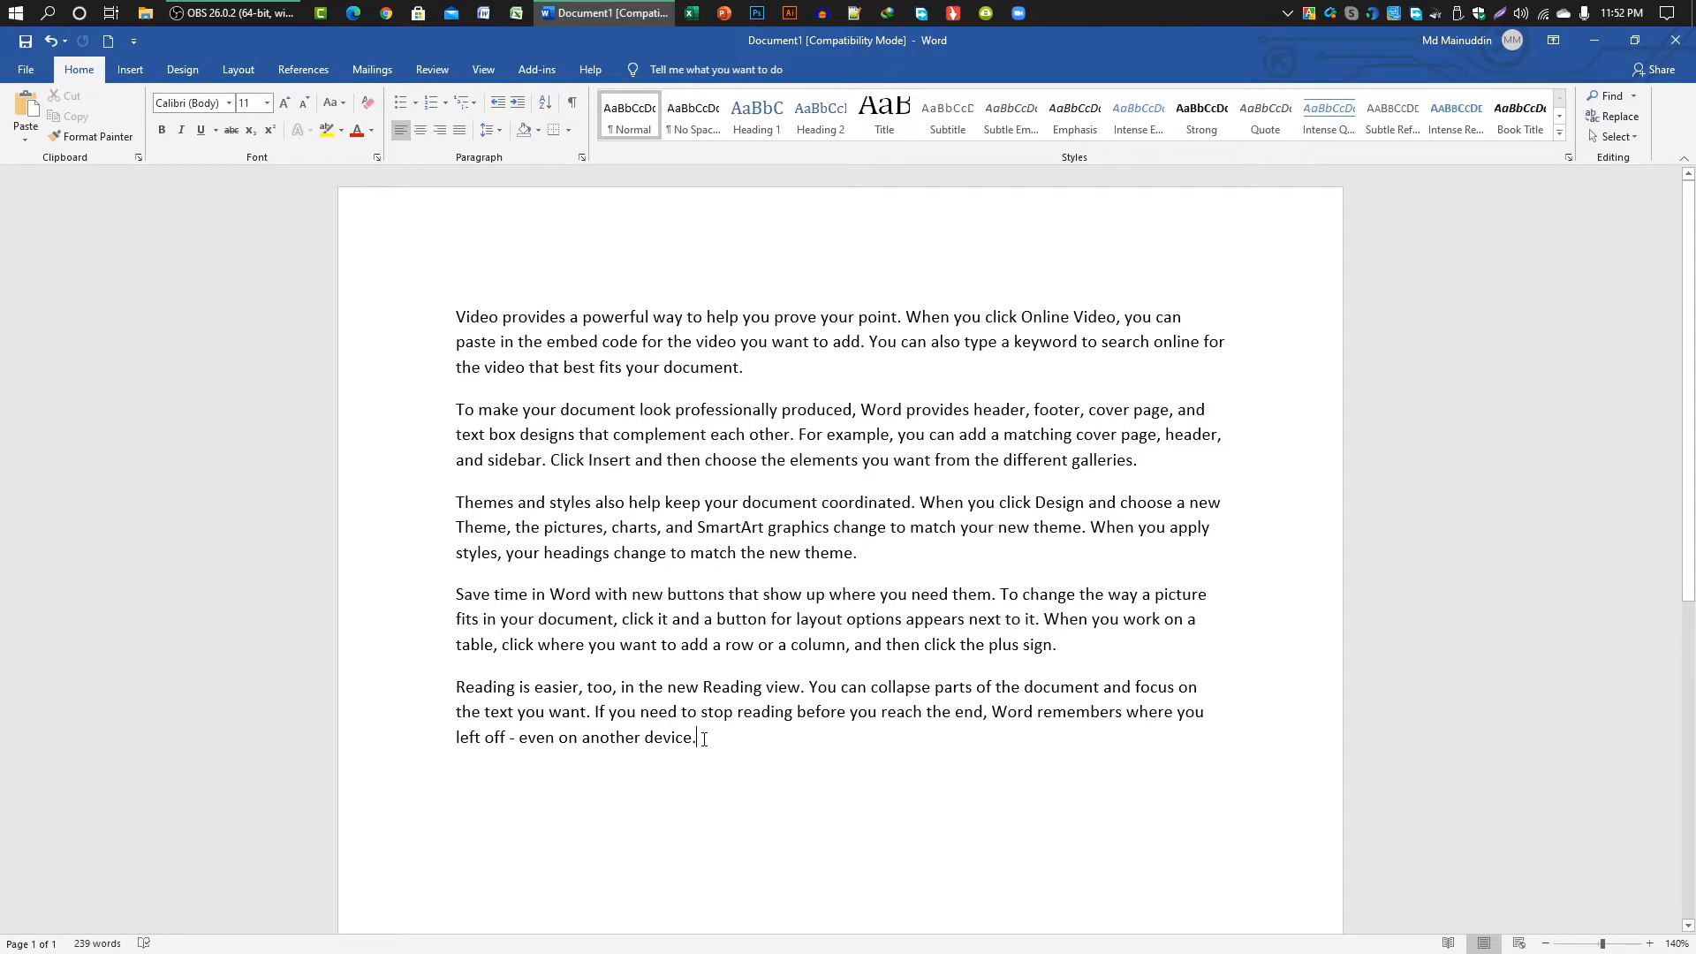
{"action": "left_click", "coordinate": [25, 106]}
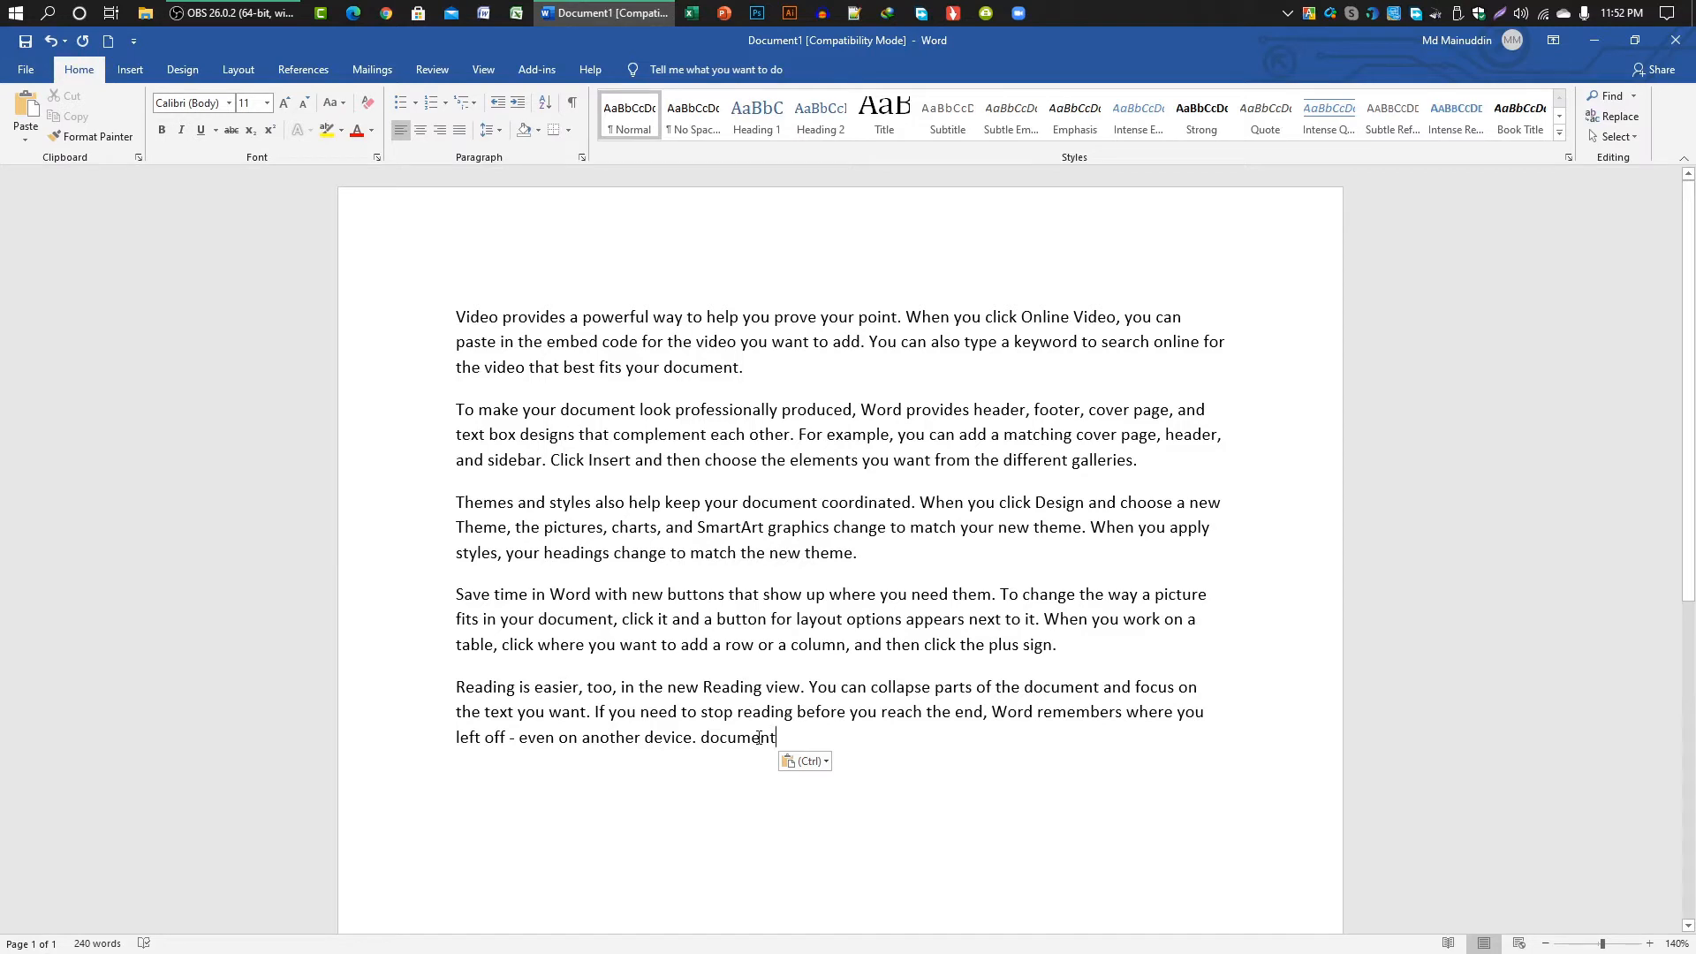
{"action": "left_click", "coordinate": [26, 106]}
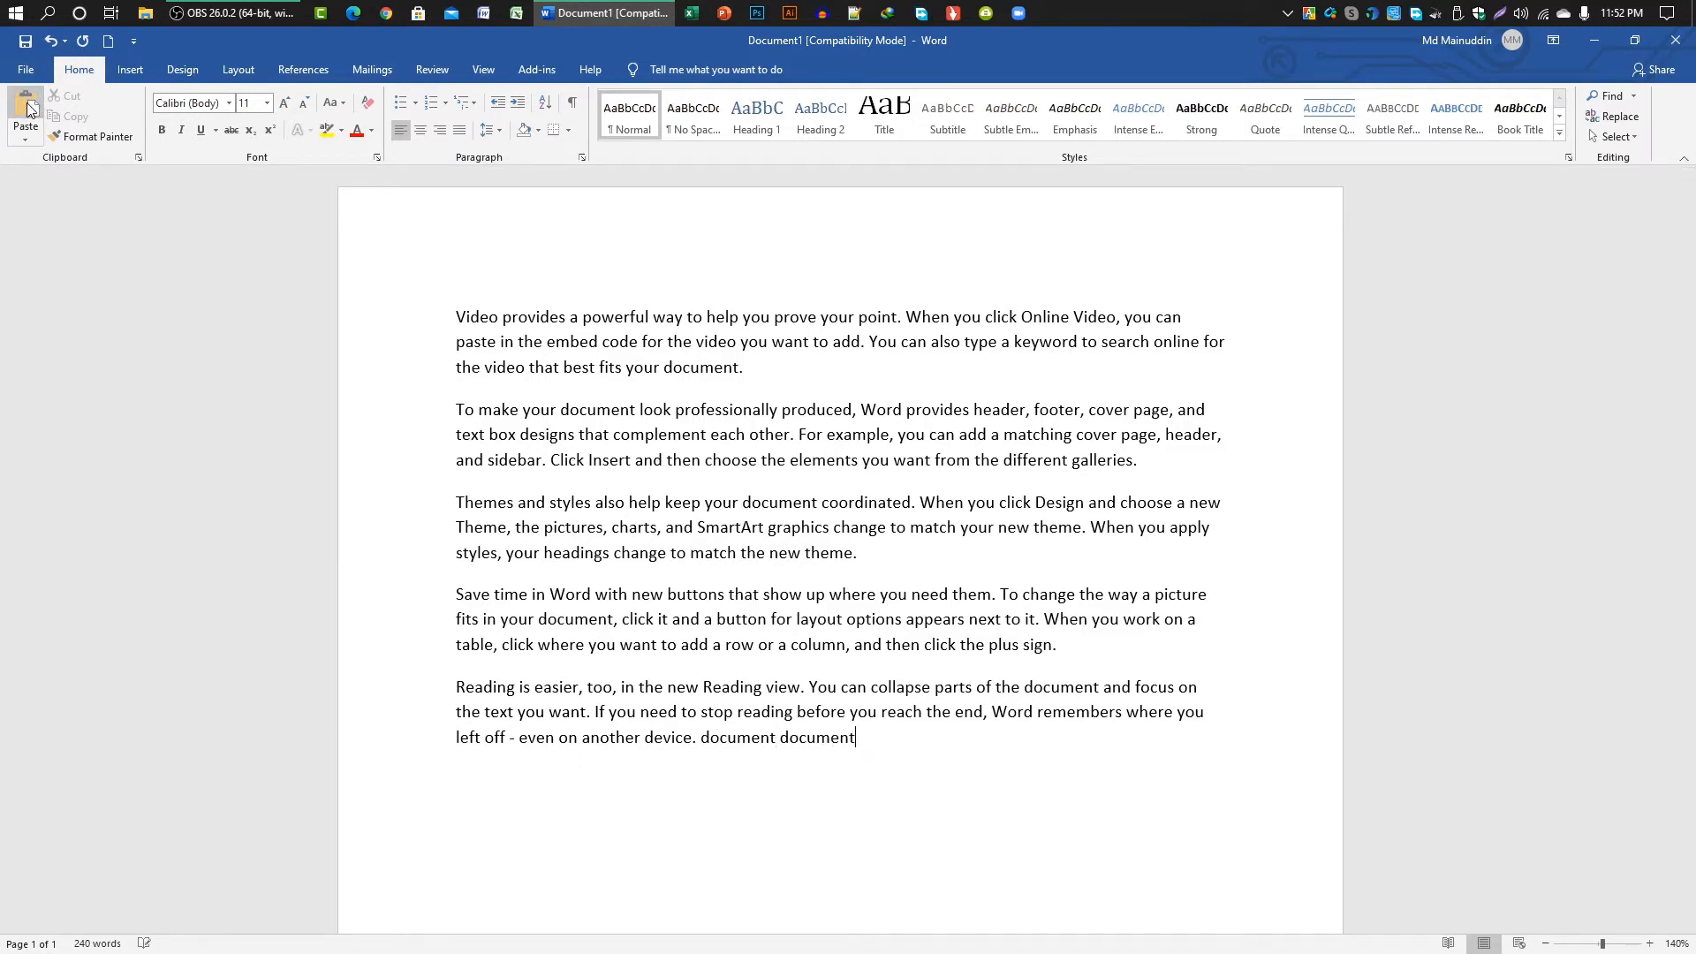
{"action": "left_click", "coordinate": [26, 105]}
{"action": "left_click", "coordinate": [26, 106]}
{"action": "left_click", "coordinate": [27, 106]}
{"action": "left_click", "coordinate": [27, 106]}
{"action": "left_click", "coordinate": [26, 106]}
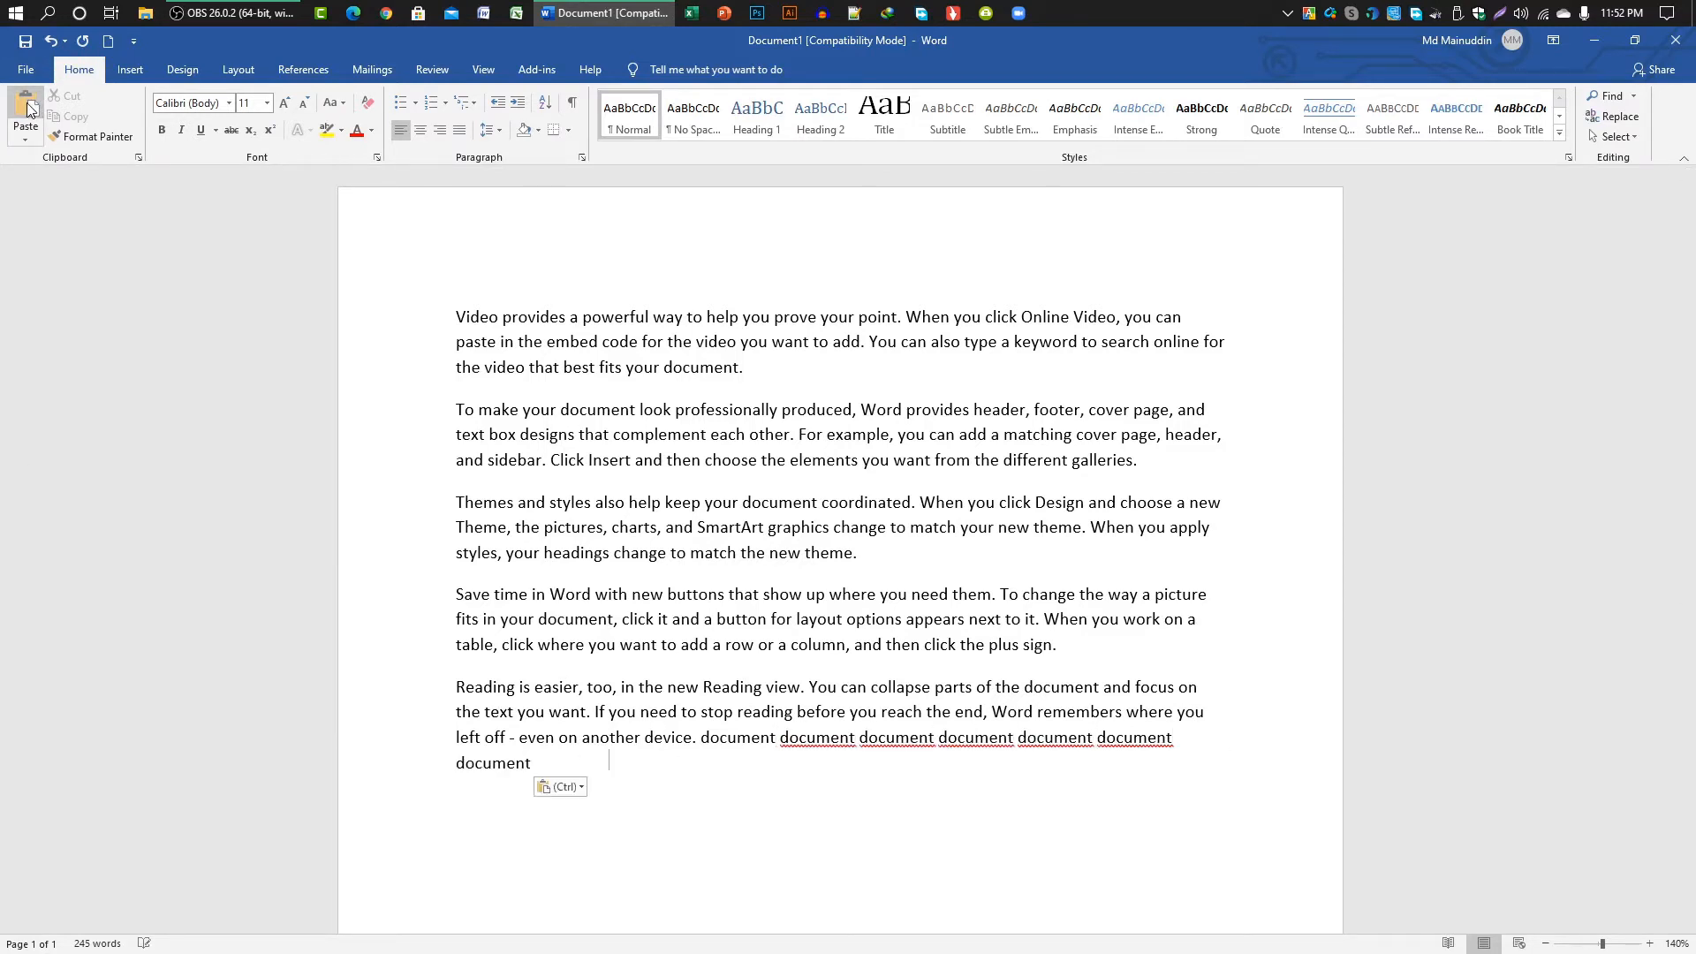
{"action": "left_click", "coordinate": [26, 106]}
{"action": "left_click", "coordinate": [26, 106]}
{"action": "left_click", "coordinate": [26, 106]}
{"action": "left_click", "coordinate": [26, 106]}
{"action": "left_click", "coordinate": [27, 106]}
{"action": "left_click", "coordinate": [26, 106]}
{"action": "left_click", "coordinate": [27, 106]}
{"action": "left_click", "coordinate": [27, 106]}
{"action": "left_click", "coordinate": [27, 106]}
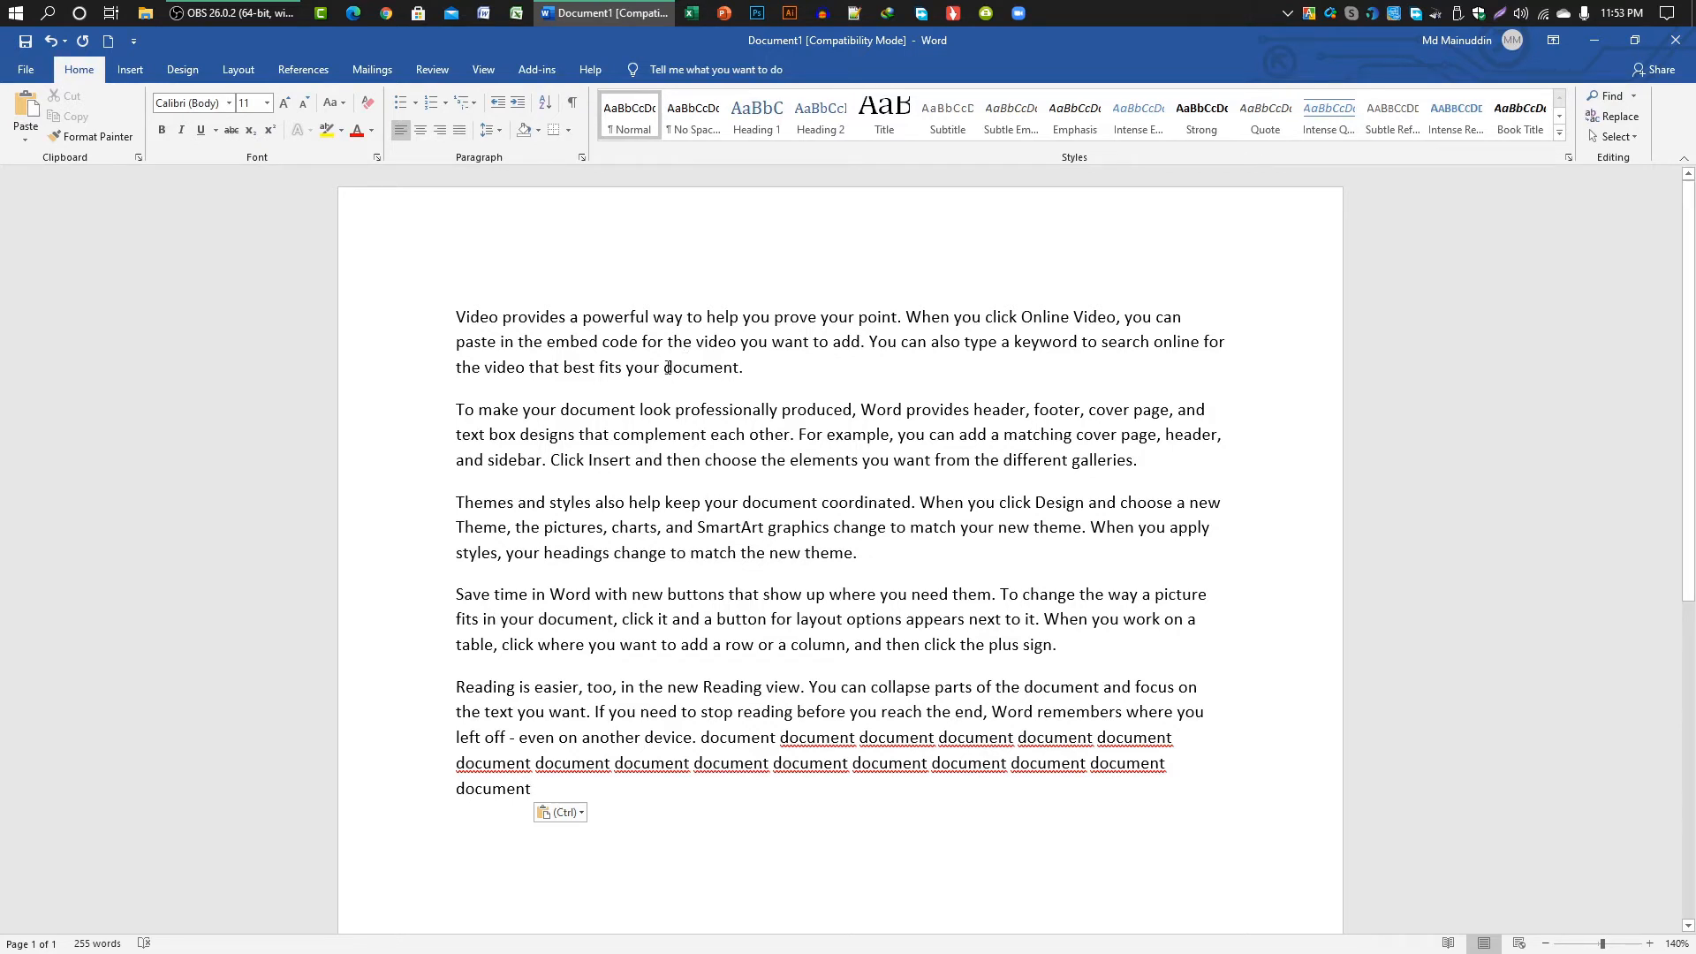
Copy "document." with its period from the first paragraph and paste it after the last pasted word, keeping source formatting
{"action": "left_click_drag", "start_coordinate": [665, 368], "coordinate": [742, 370]}
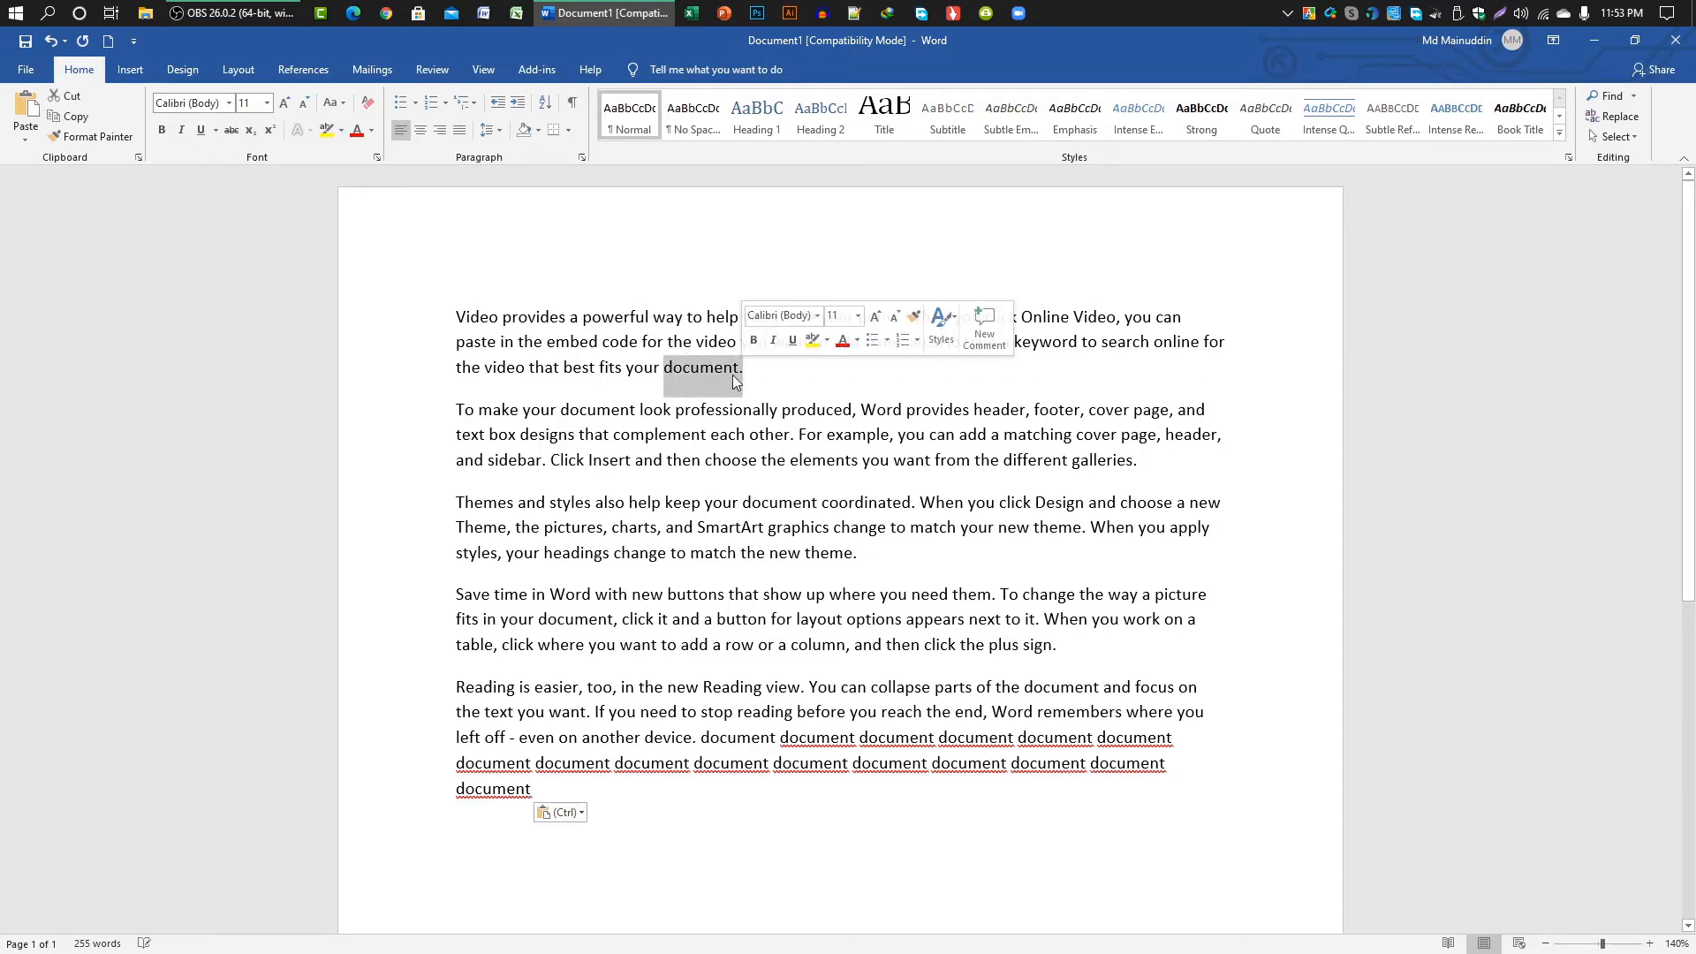
{"action": "right_click", "coordinate": [710, 366]}
{"action": "left_click", "coordinate": [746, 401]}
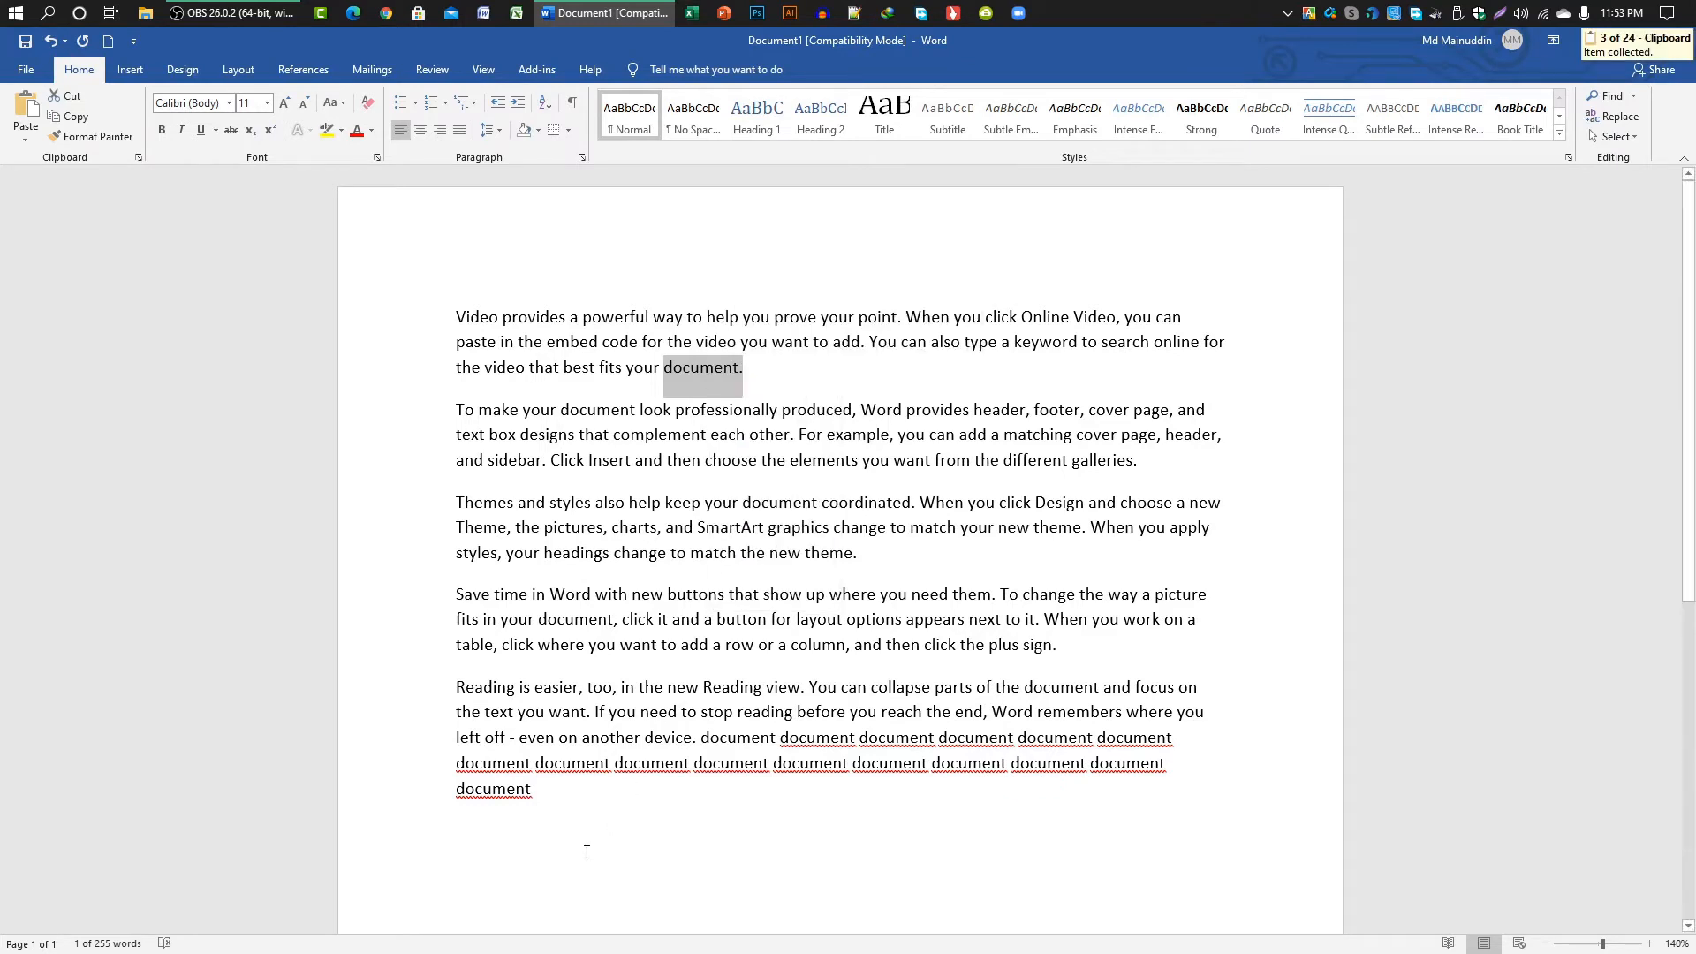
{"action": "left_click", "coordinate": [570, 794]}
{"action": "right_click", "coordinate": [570, 794]}
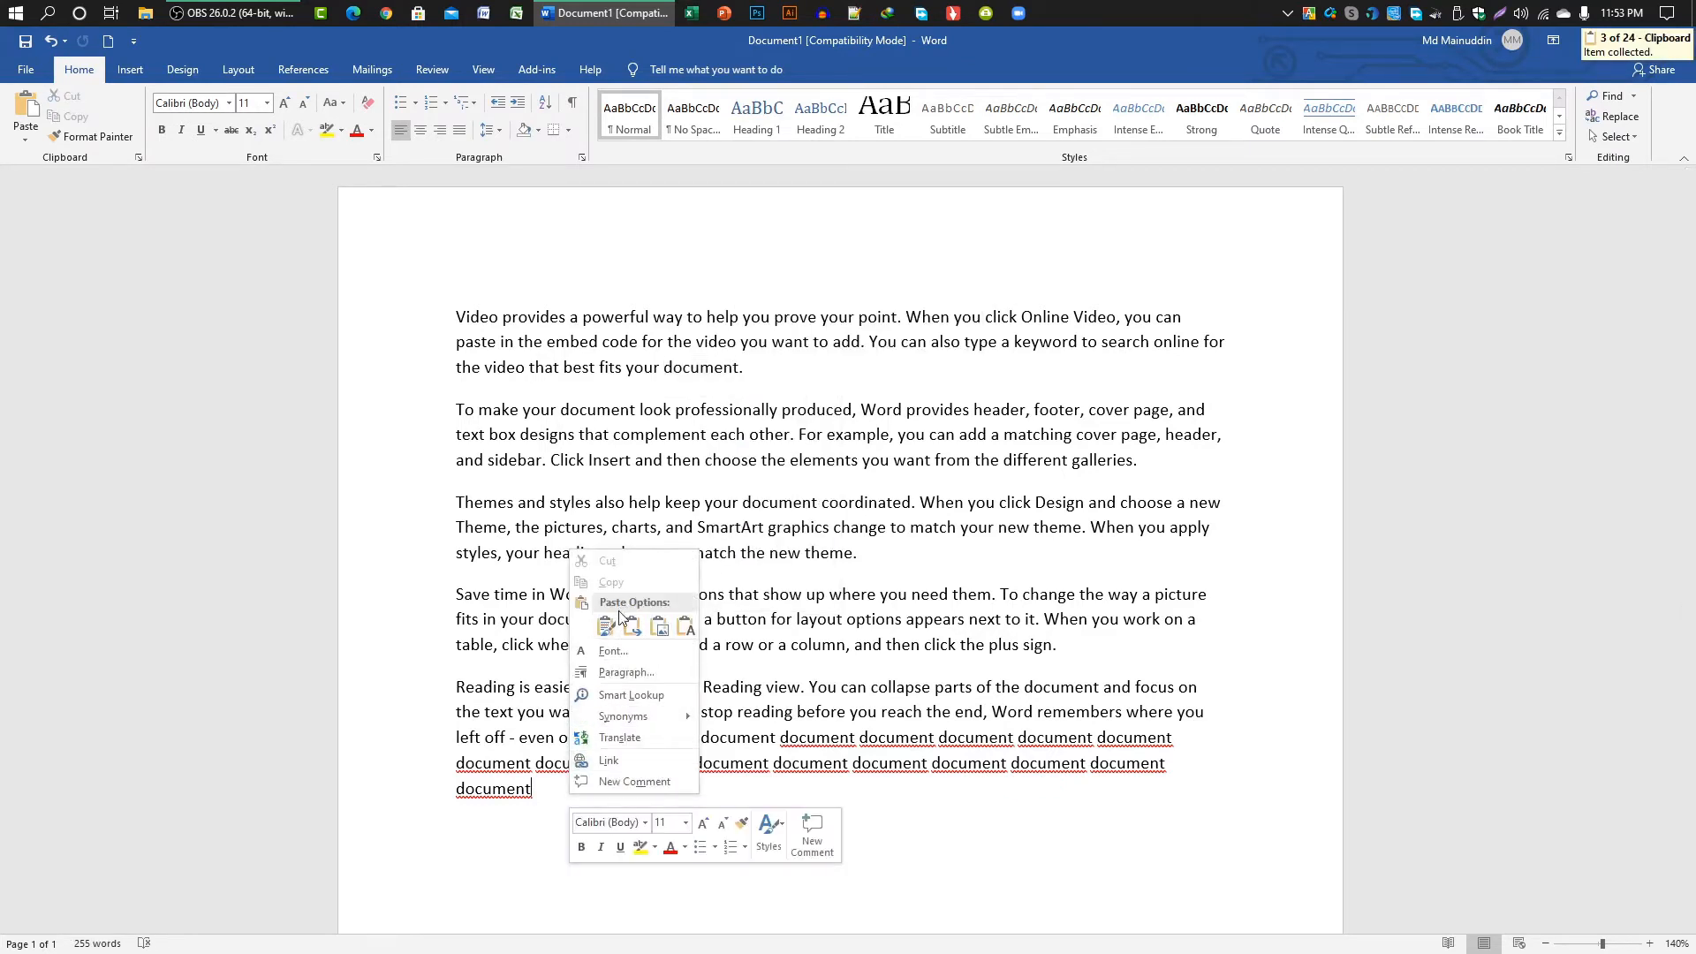
{"action": "left_click", "coordinate": [625, 623]}
{"action": "left_click", "coordinate": [606, 626]}
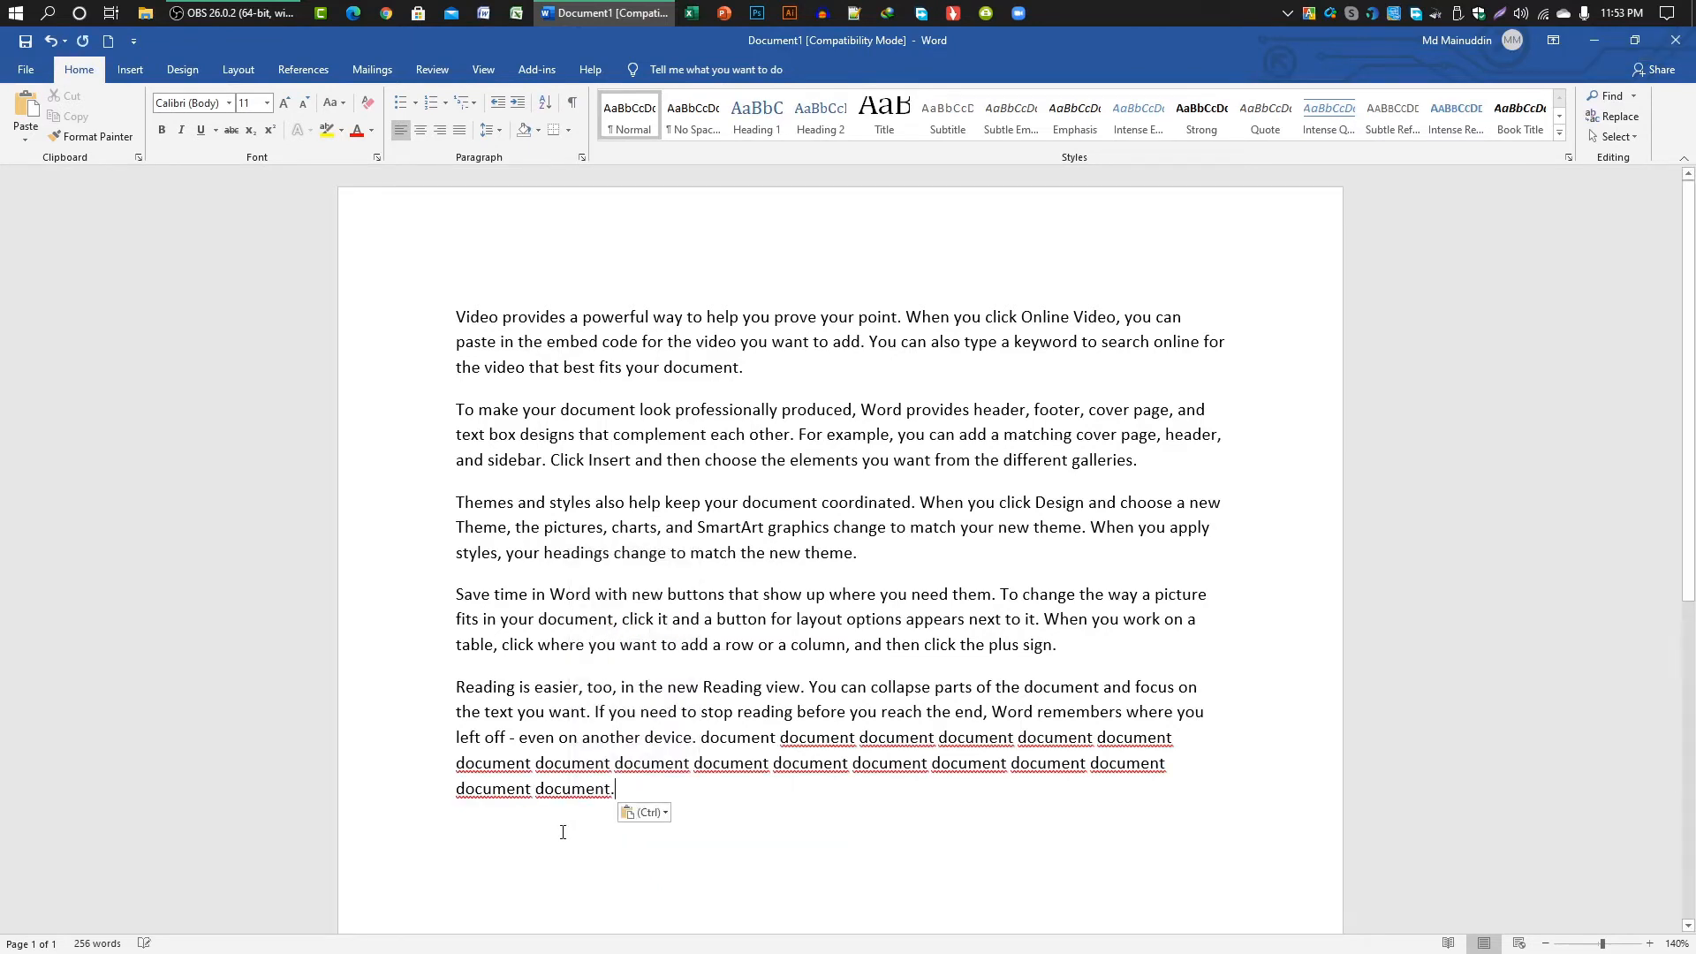
Cut "document." from the end of the first paragraph and paste it at the end of the second paragraph
{"action": "left_click_drag", "start_coordinate": [685, 370], "coordinate": [709, 370]}
{"action": "left_click", "coordinate": [700, 370]}
{"action": "left_click_drag", "start_coordinate": [663, 368], "coordinate": [741, 373]}
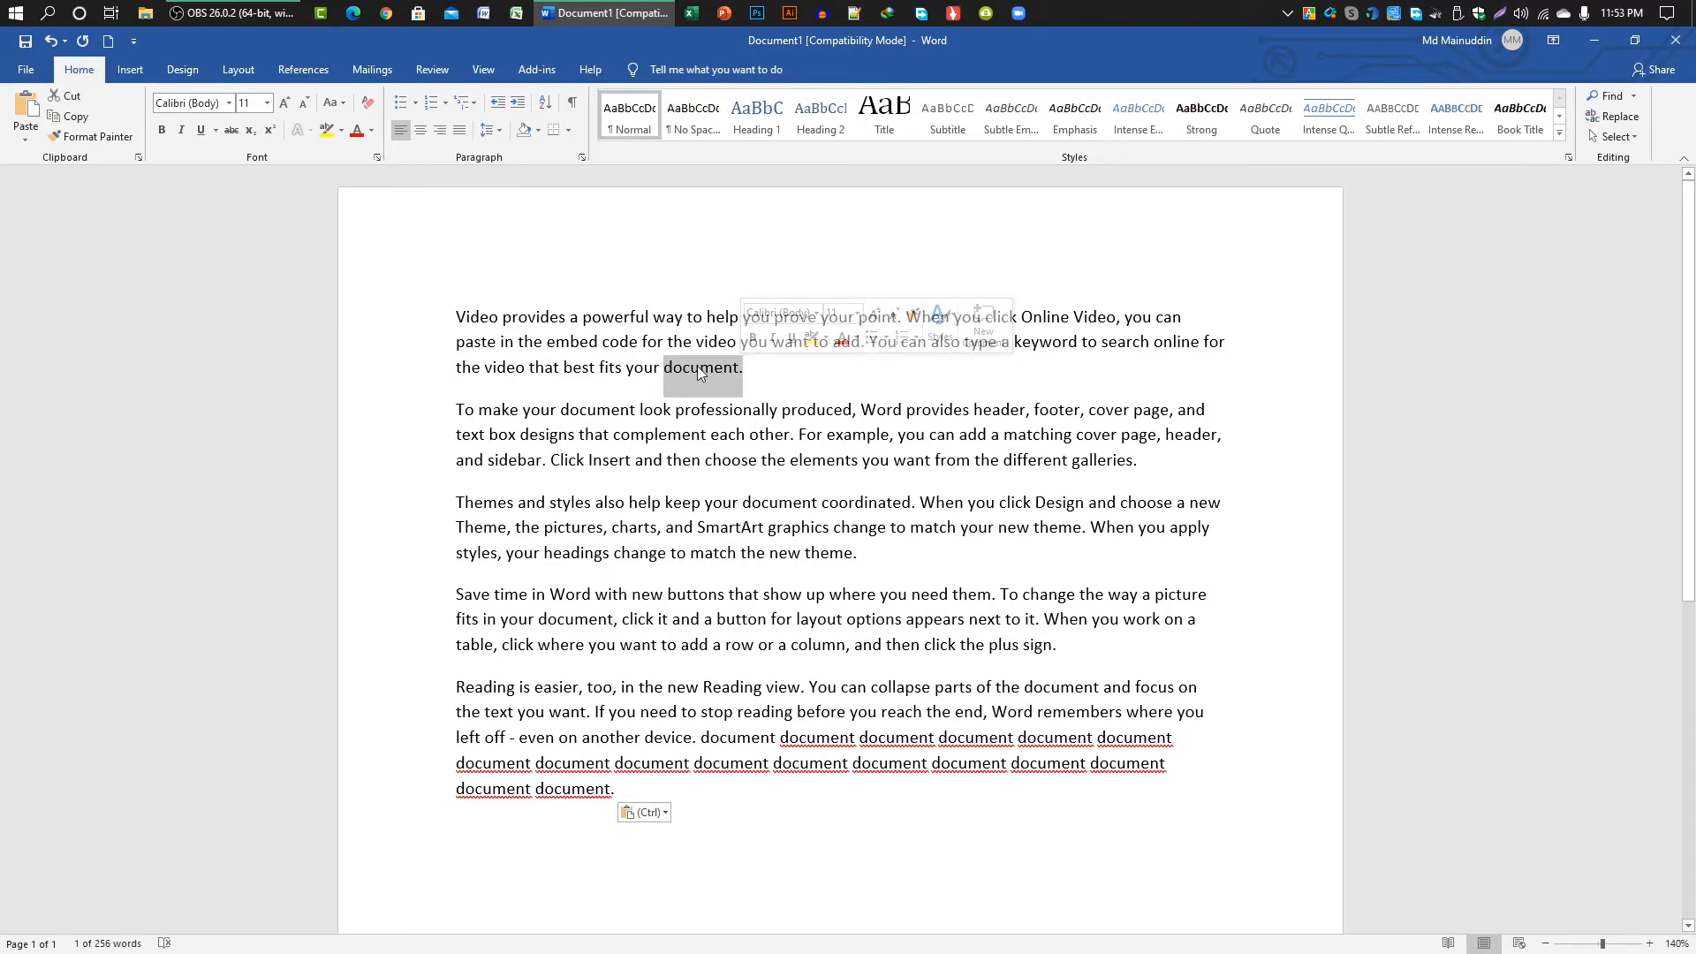
{"action": "right_click", "coordinate": [697, 365]}
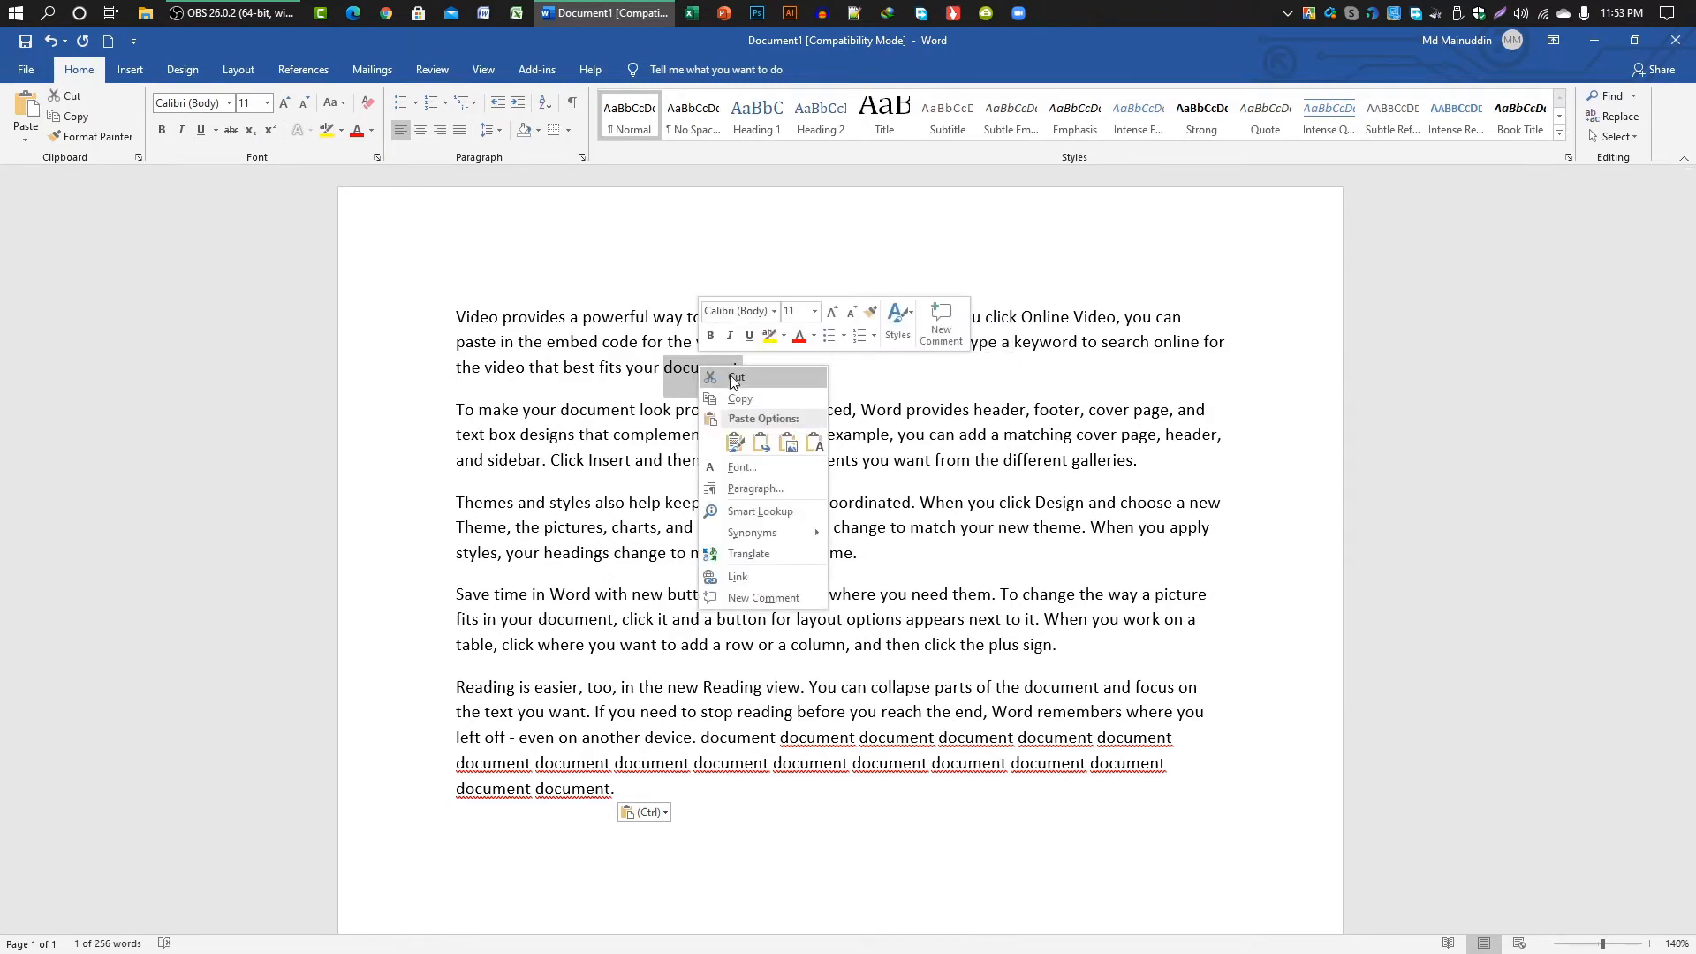
{"action": "left_click", "coordinate": [735, 378]}
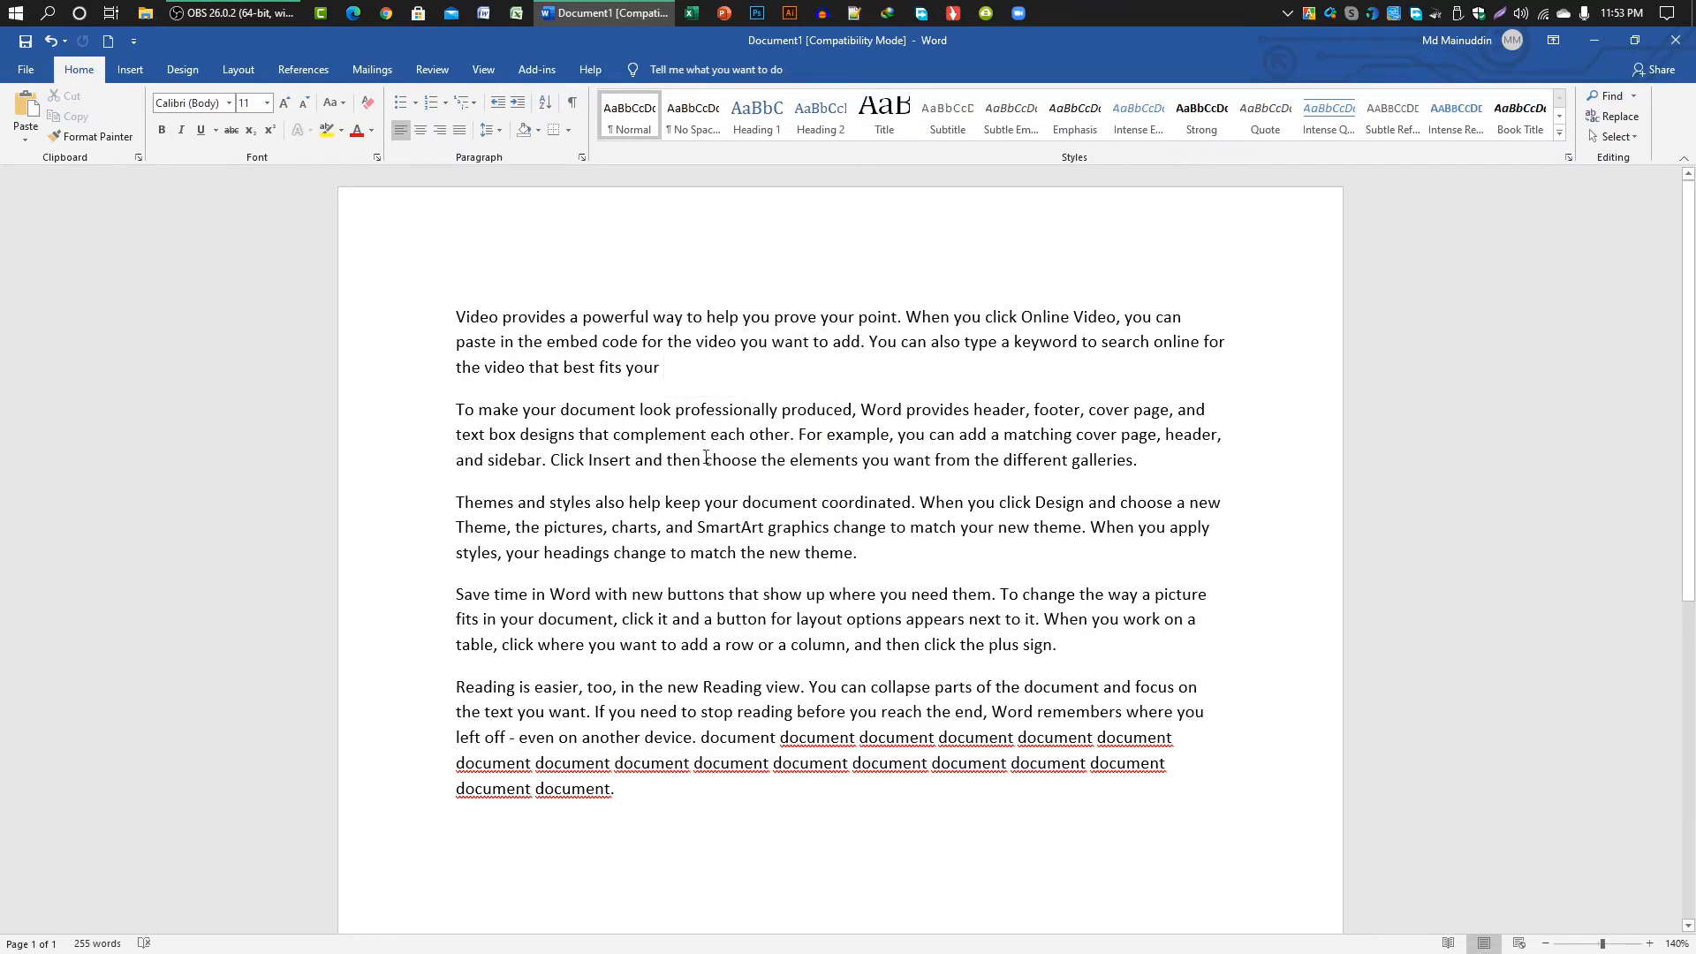
{"action": "left_click", "coordinate": [1137, 461]}
{"action": "right_click", "coordinate": [1144, 462]}
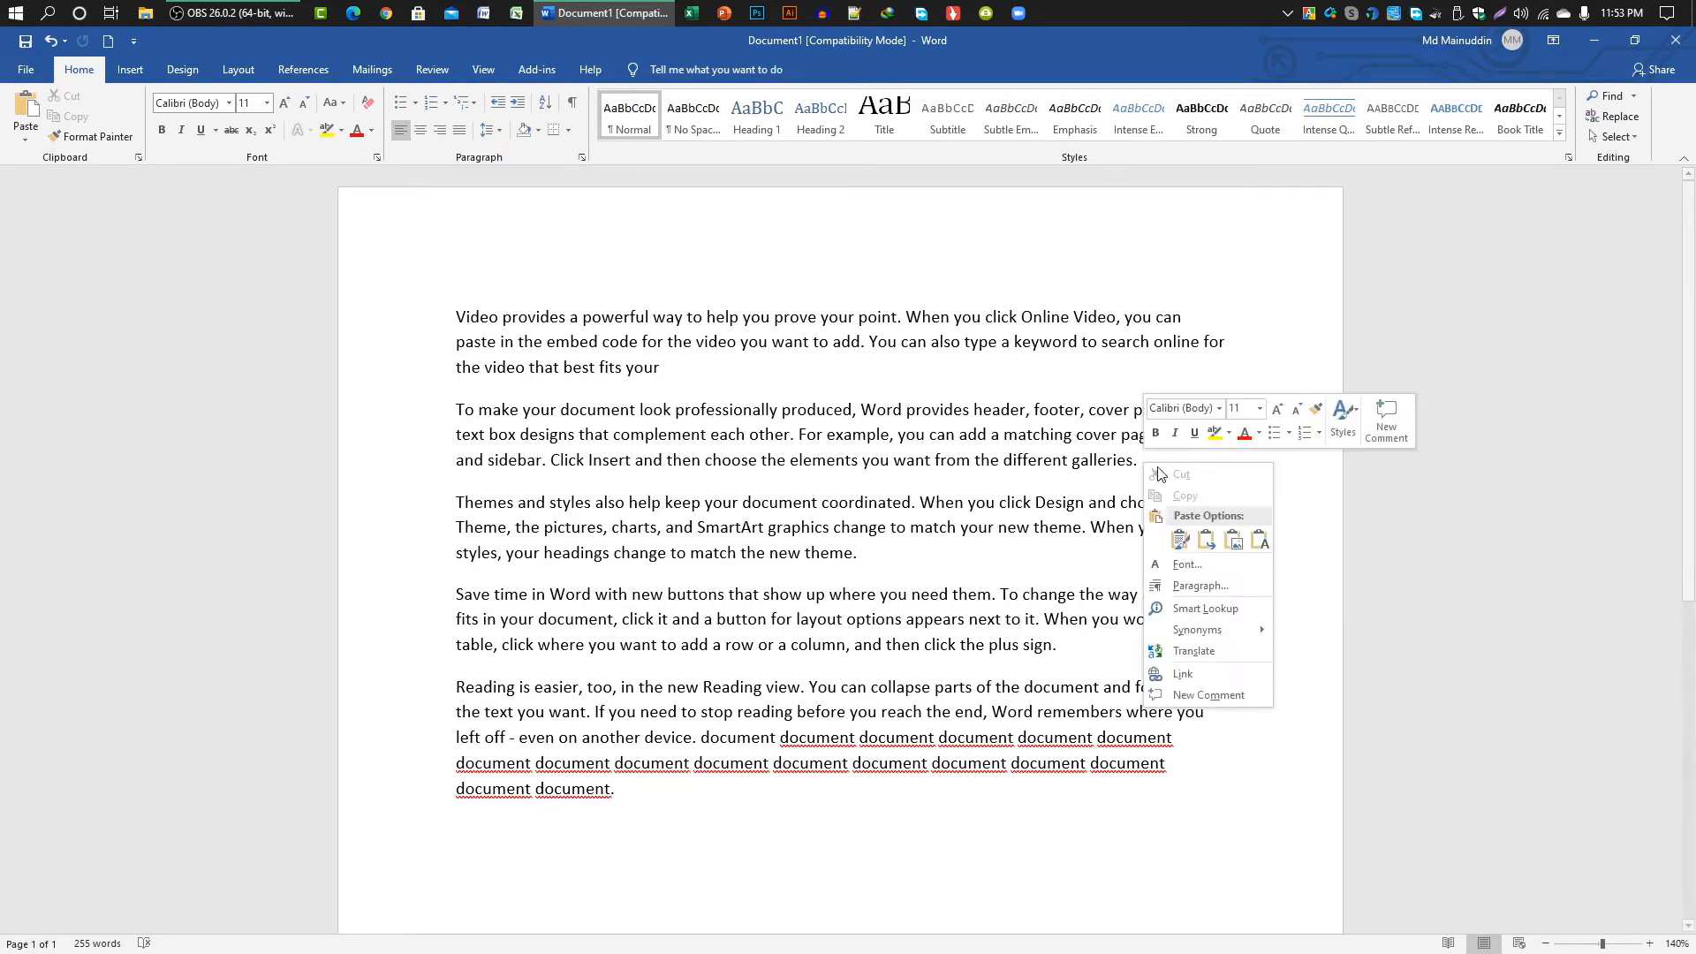
{"action": "left_click", "coordinate": [1180, 539]}
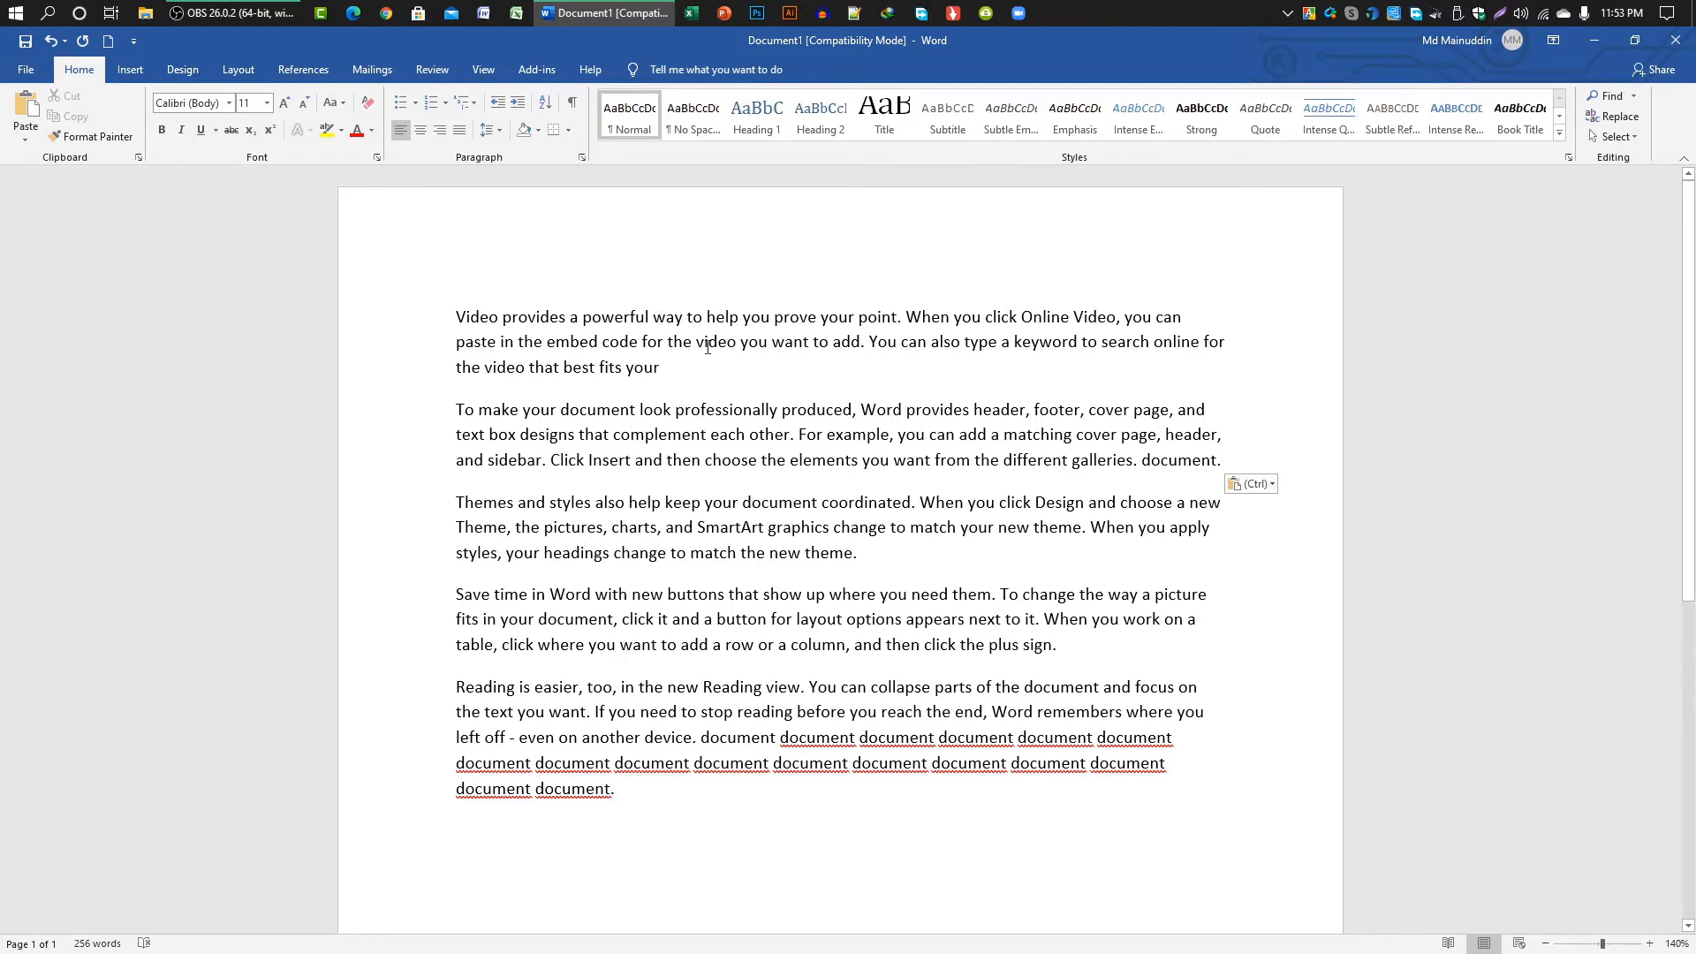
Cut the word "your" from the end of the first paragraph and paste it at the end of the third paragraph
{"action": "left_click_drag", "start_coordinate": [696, 343], "coordinate": [734, 342]}
{"action": "left_click", "coordinate": [727, 343]}
{"action": "double_click", "coordinate": [637, 369]}
{"action": "right_click", "coordinate": [637, 369]}
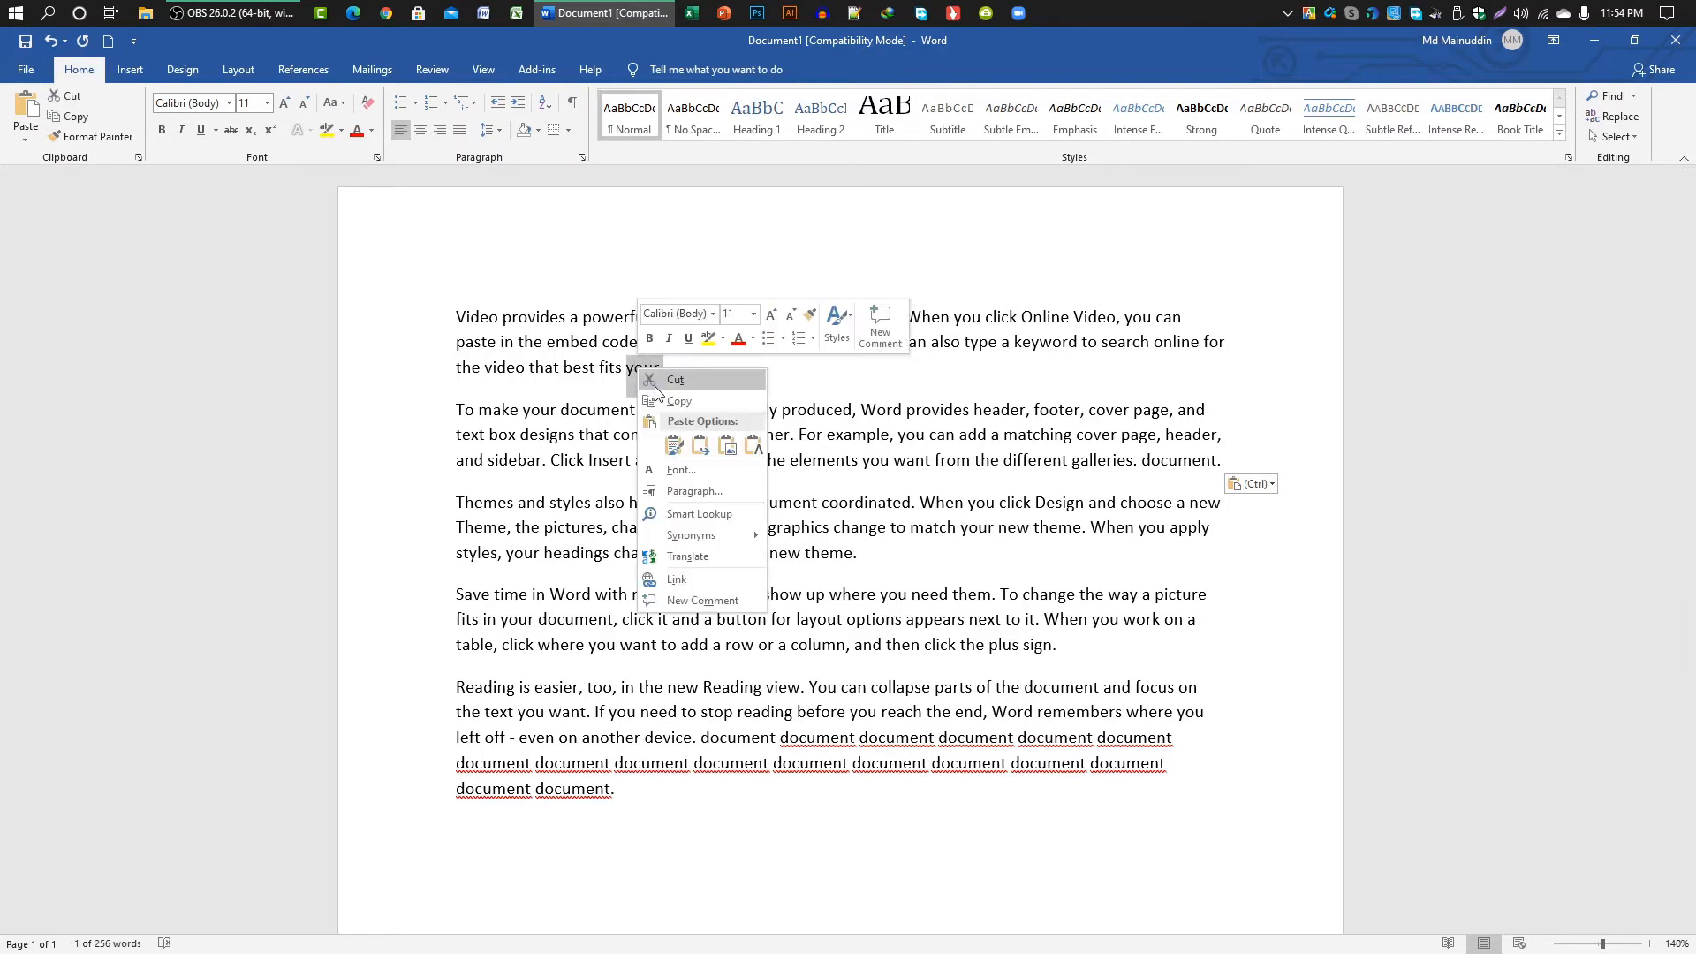
{"action": "key", "text": "Escape"}
{"action": "key", "text": "ctrl+x"}
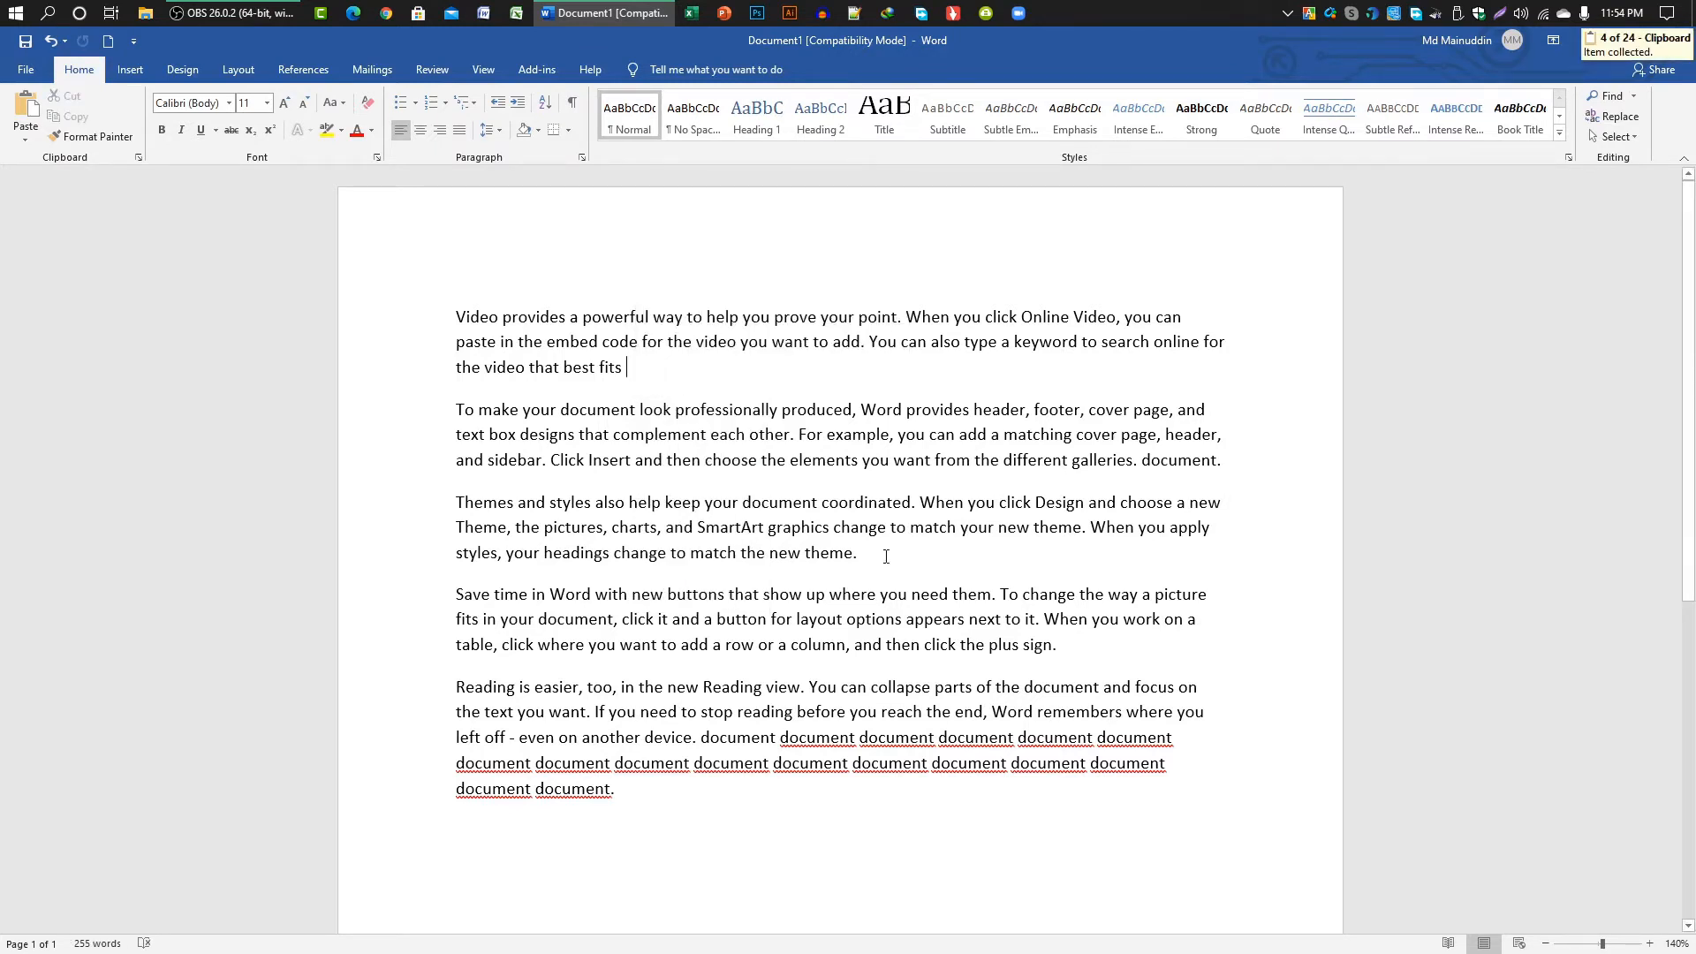
{"action": "right_click", "coordinate": [886, 556]}
{"action": "left_click", "coordinate": [919, 634]}
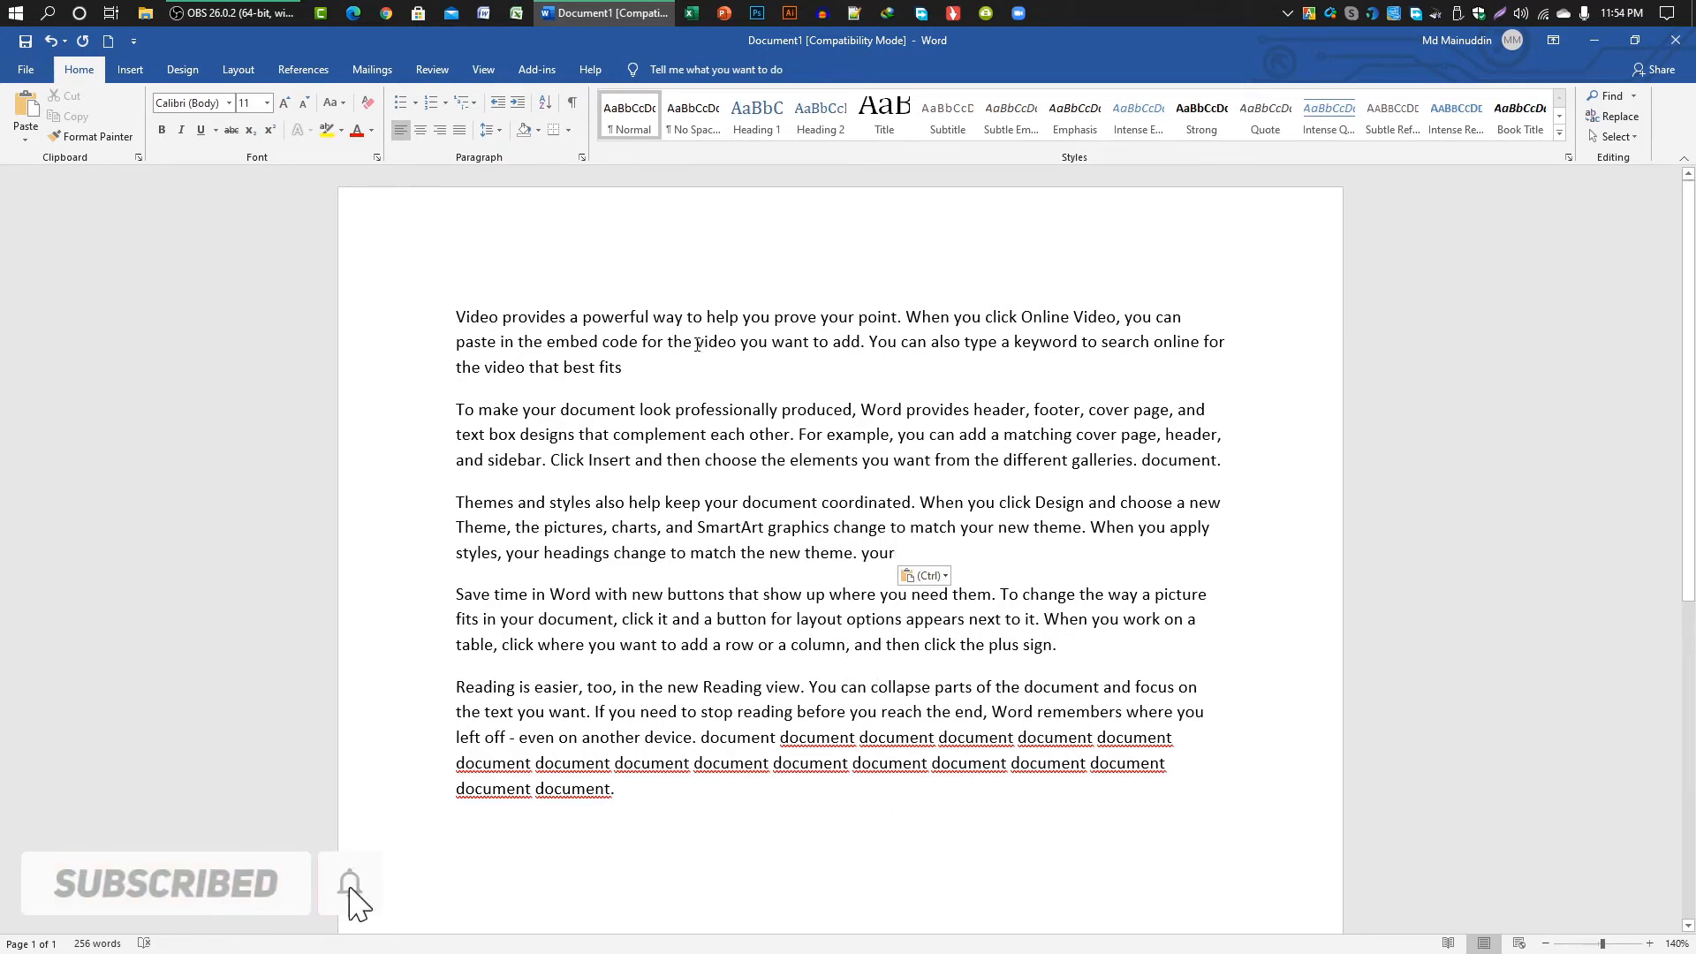
Copy the word "video" from the first paragraph's second line and paste it at the end of that paragraph
{"action": "left_click_drag", "start_coordinate": [696, 344], "coordinate": [738, 347]}
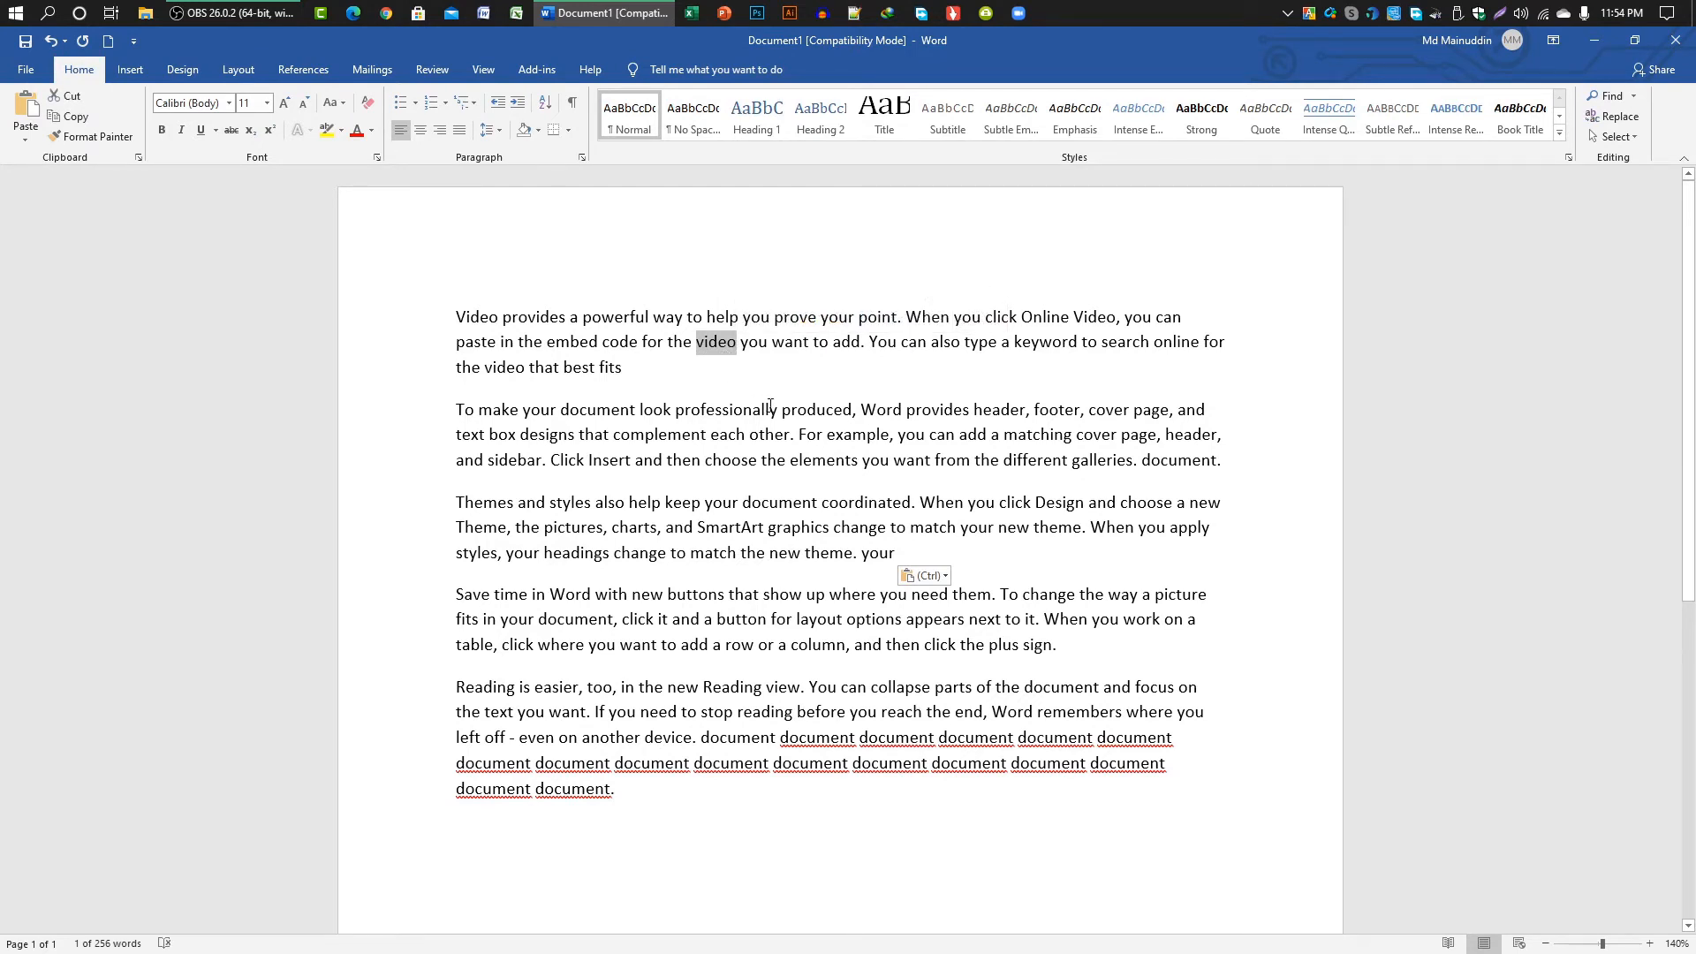
{"action": "key", "text": "ctrl+c"}
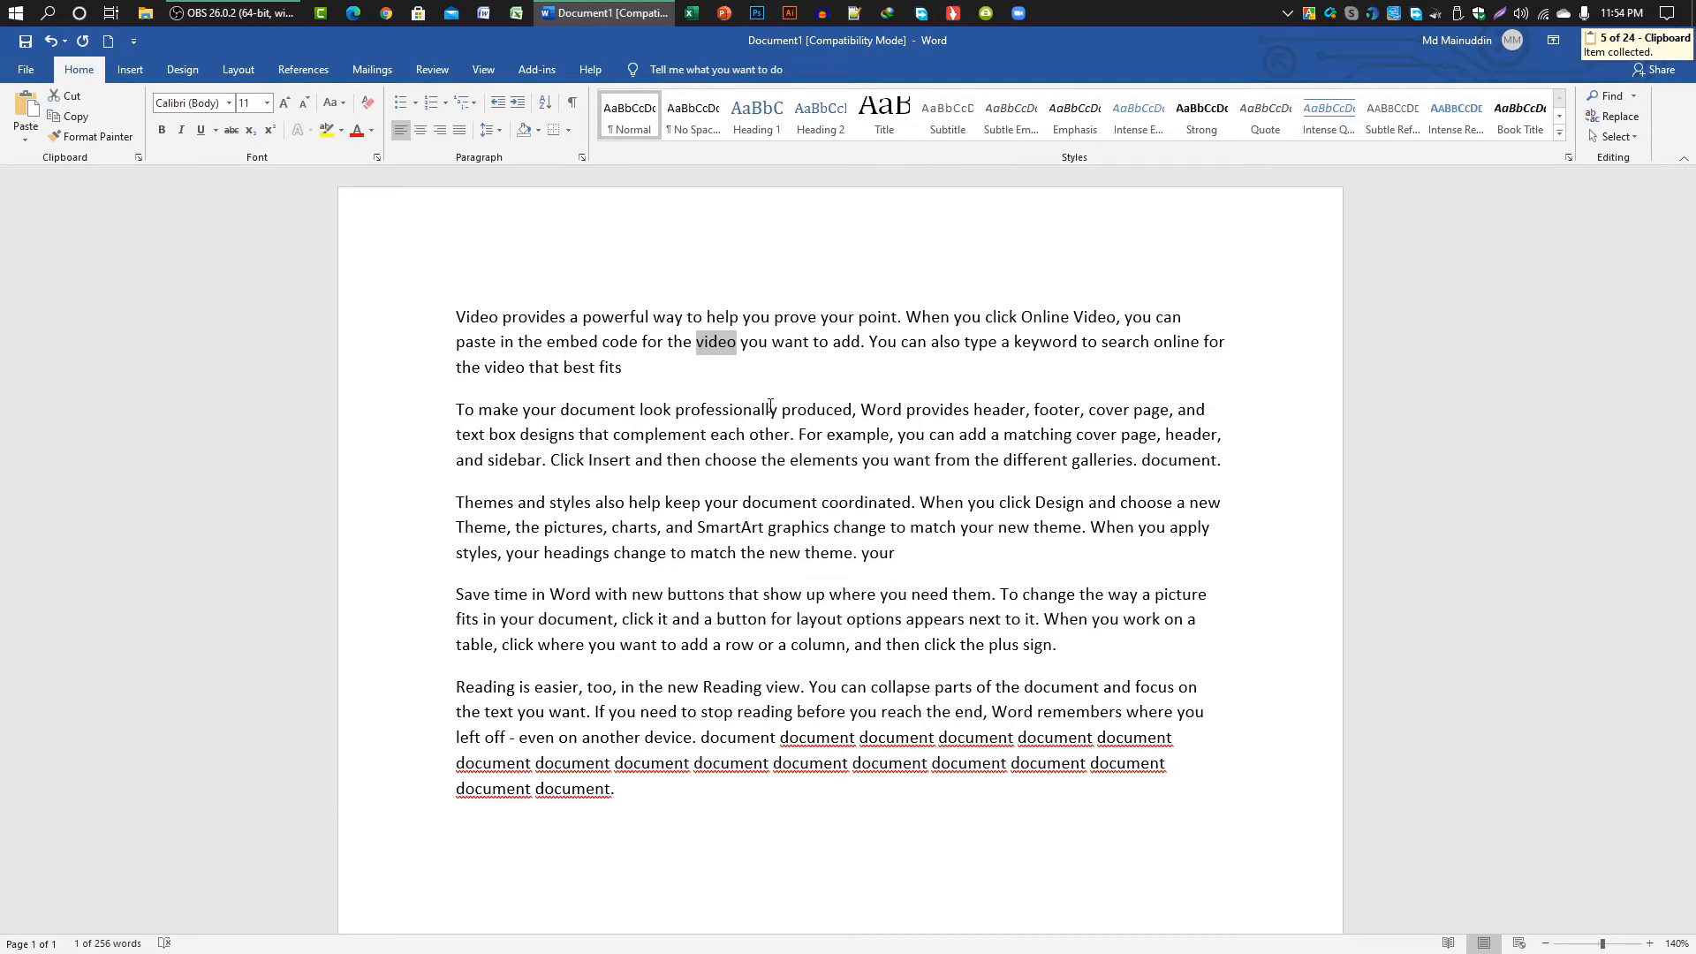
{"action": "left_click", "coordinate": [643, 371]}
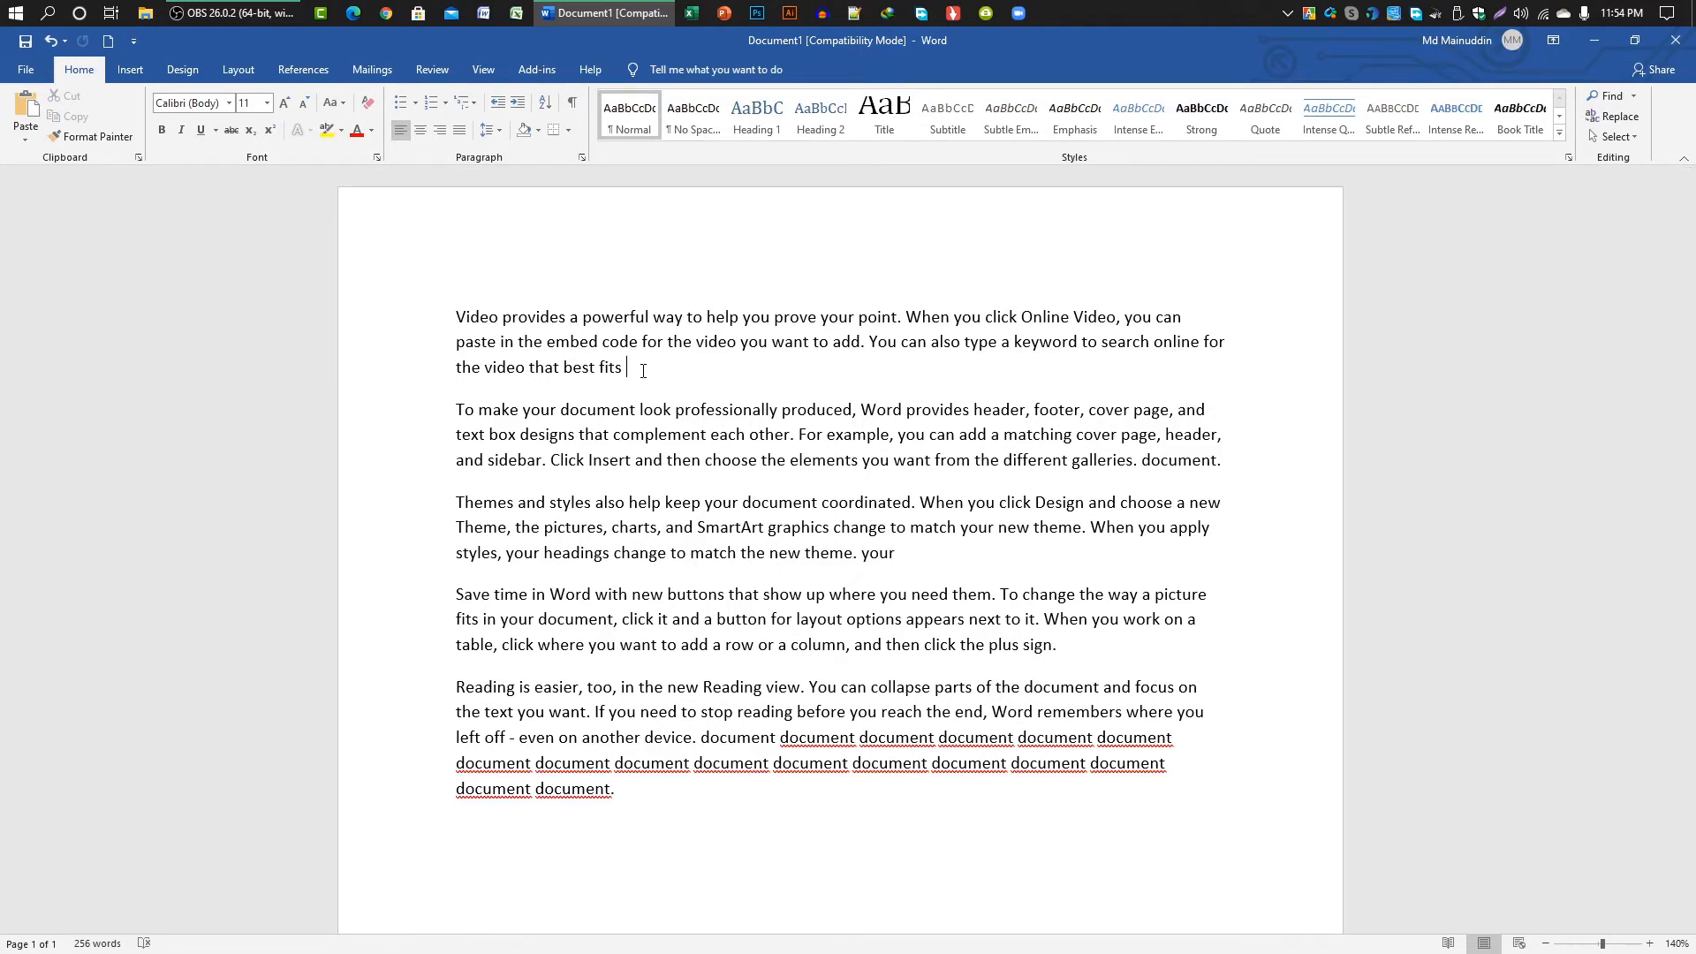
{"action": "key", "text": "ctrl+v"}
Cut "you" before "want", the letters "mbed" of "embed", and the final word "video" from the first paragraph
{"action": "left_click_drag", "start_coordinate": [741, 345], "coordinate": [764, 349]}
{"action": "right_click", "coordinate": [764, 347]}
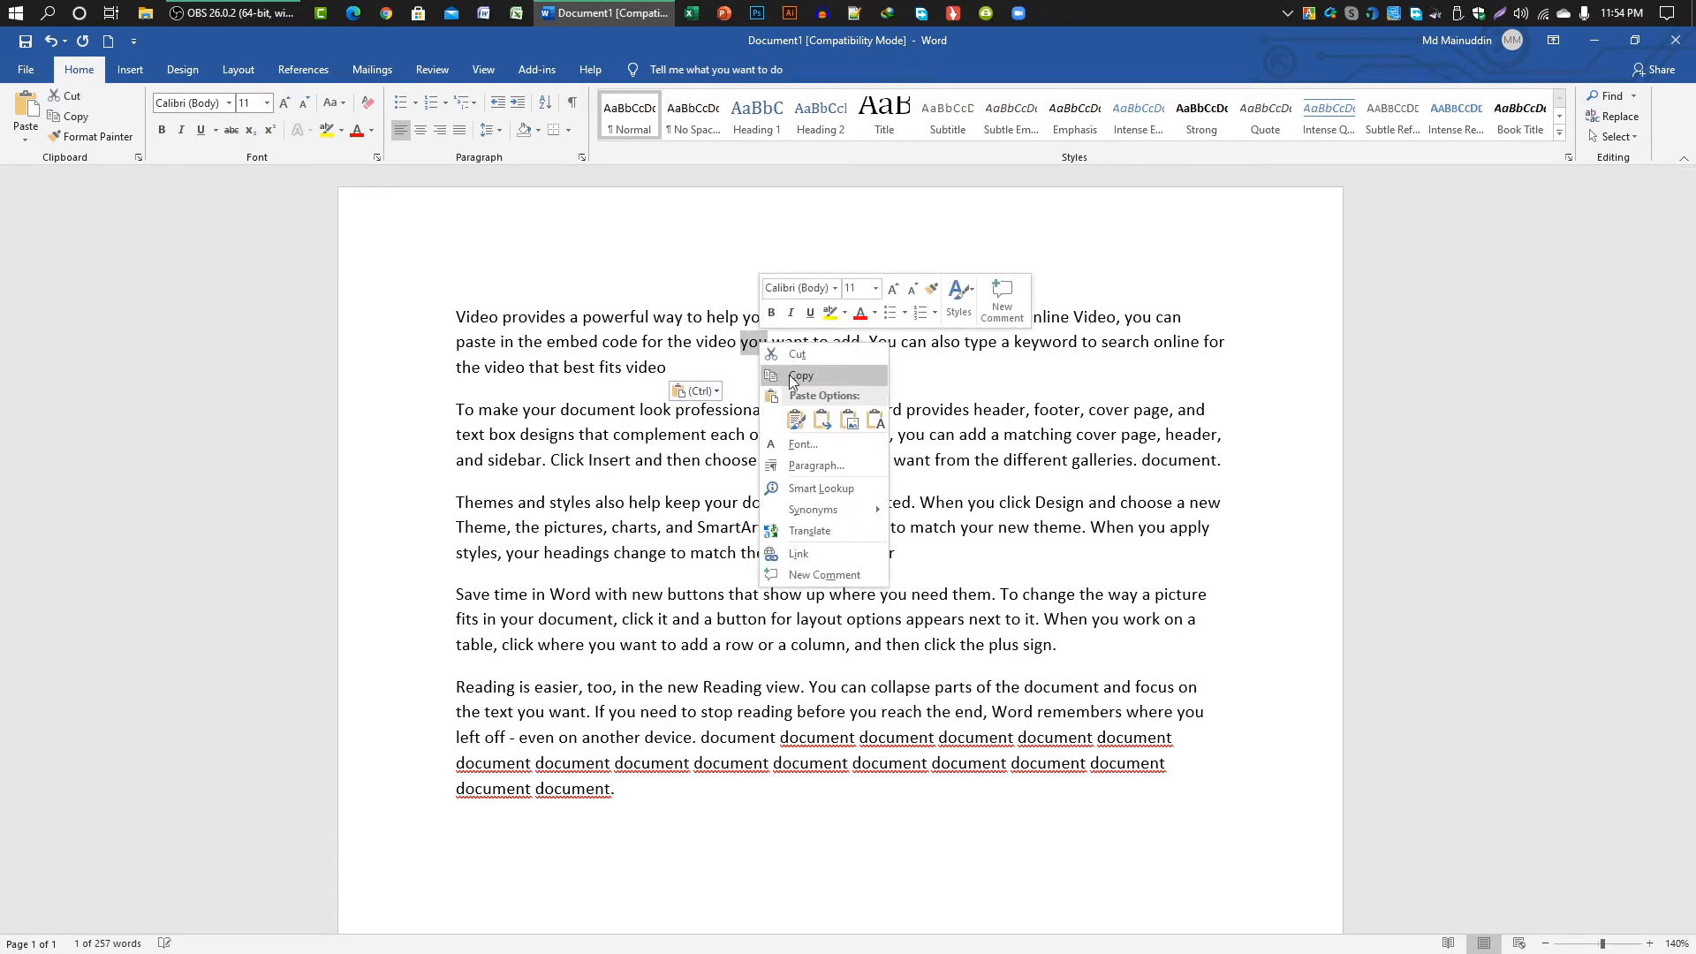
{"action": "left_click", "coordinate": [783, 354]}
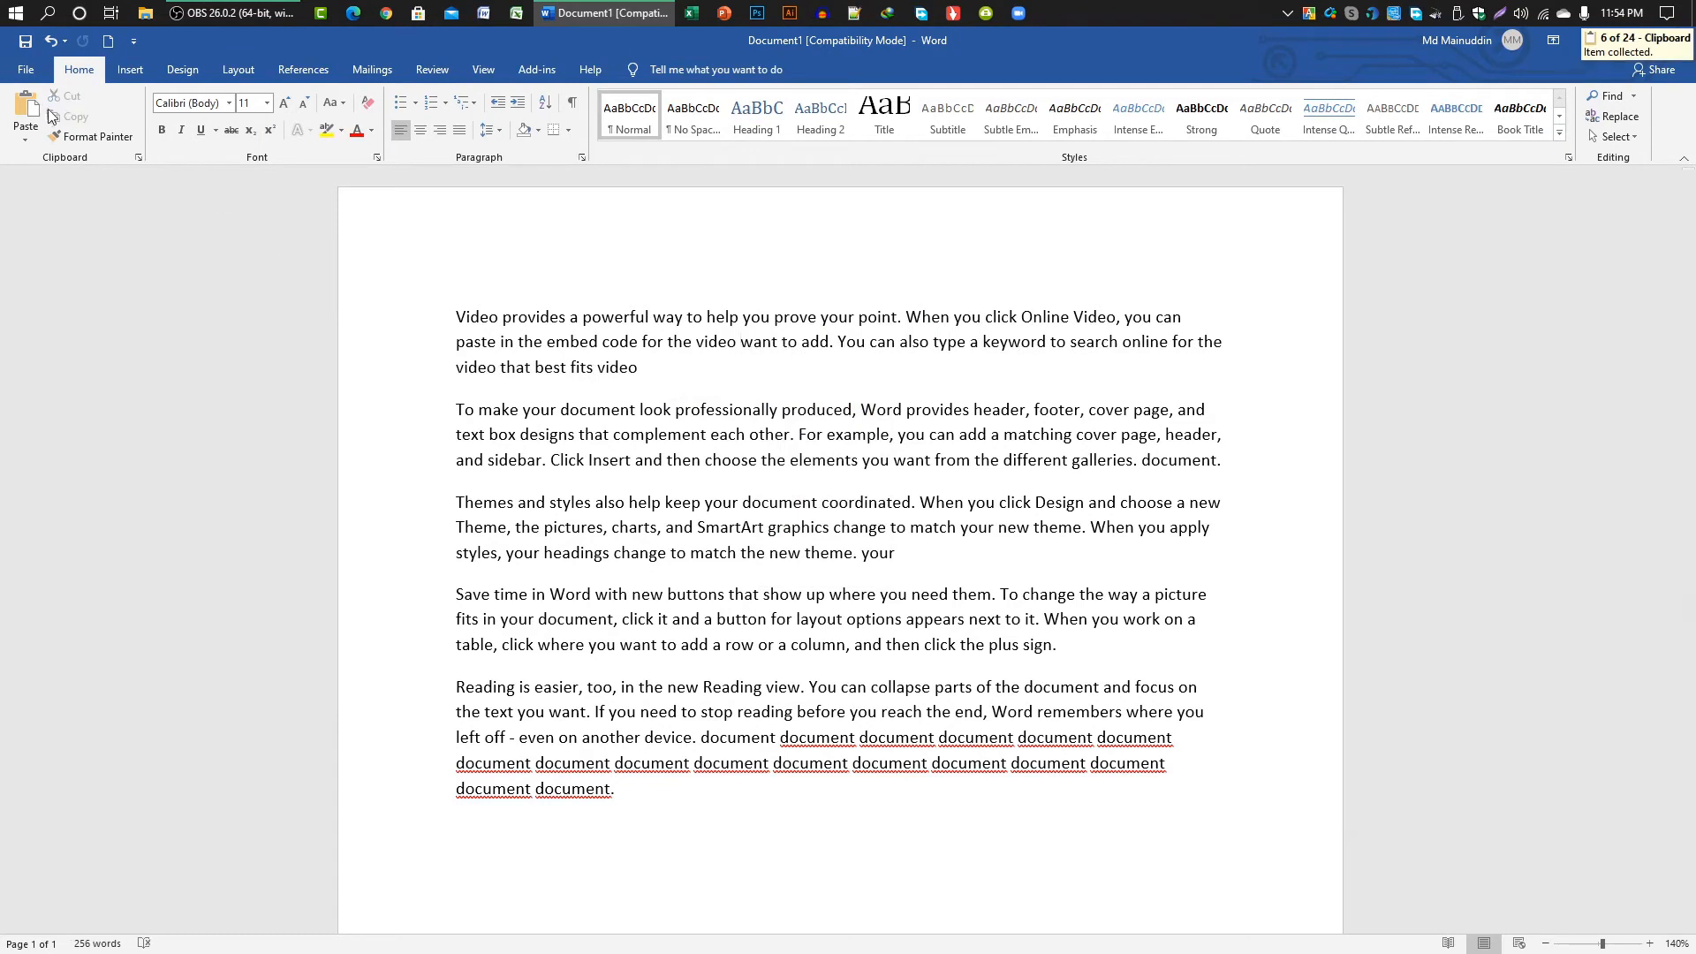
{"action": "left_click_drag", "start_coordinate": [555, 344], "coordinate": [597, 344]}
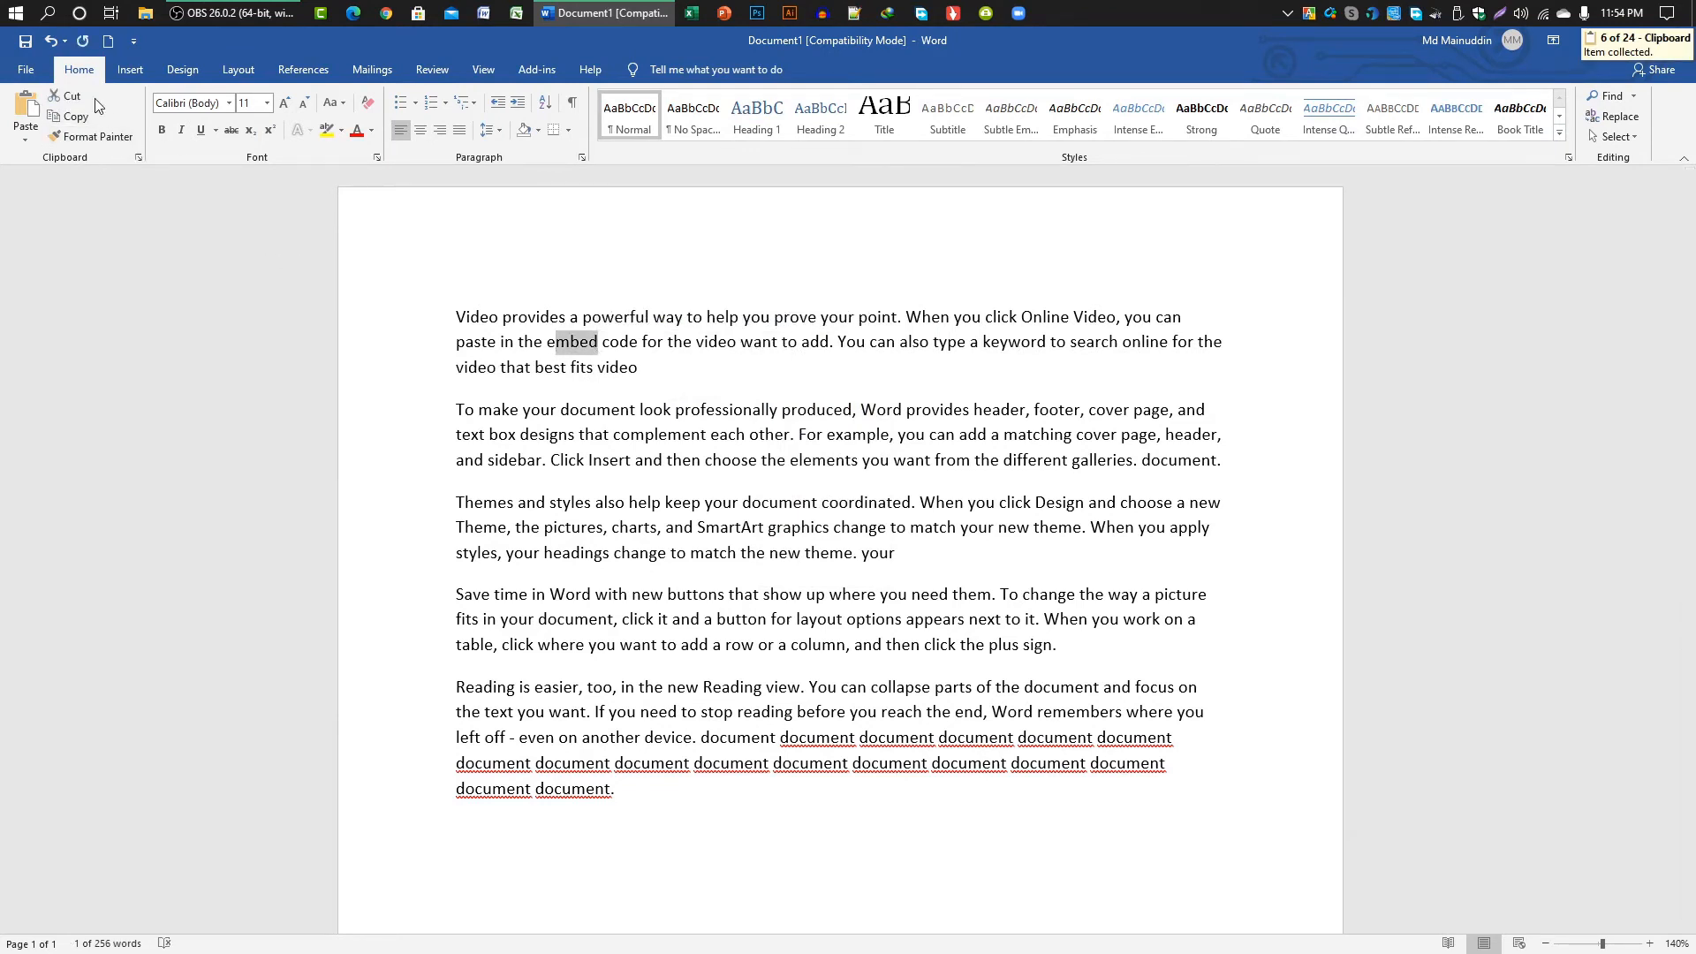
{"action": "left_click", "coordinate": [80, 95]}
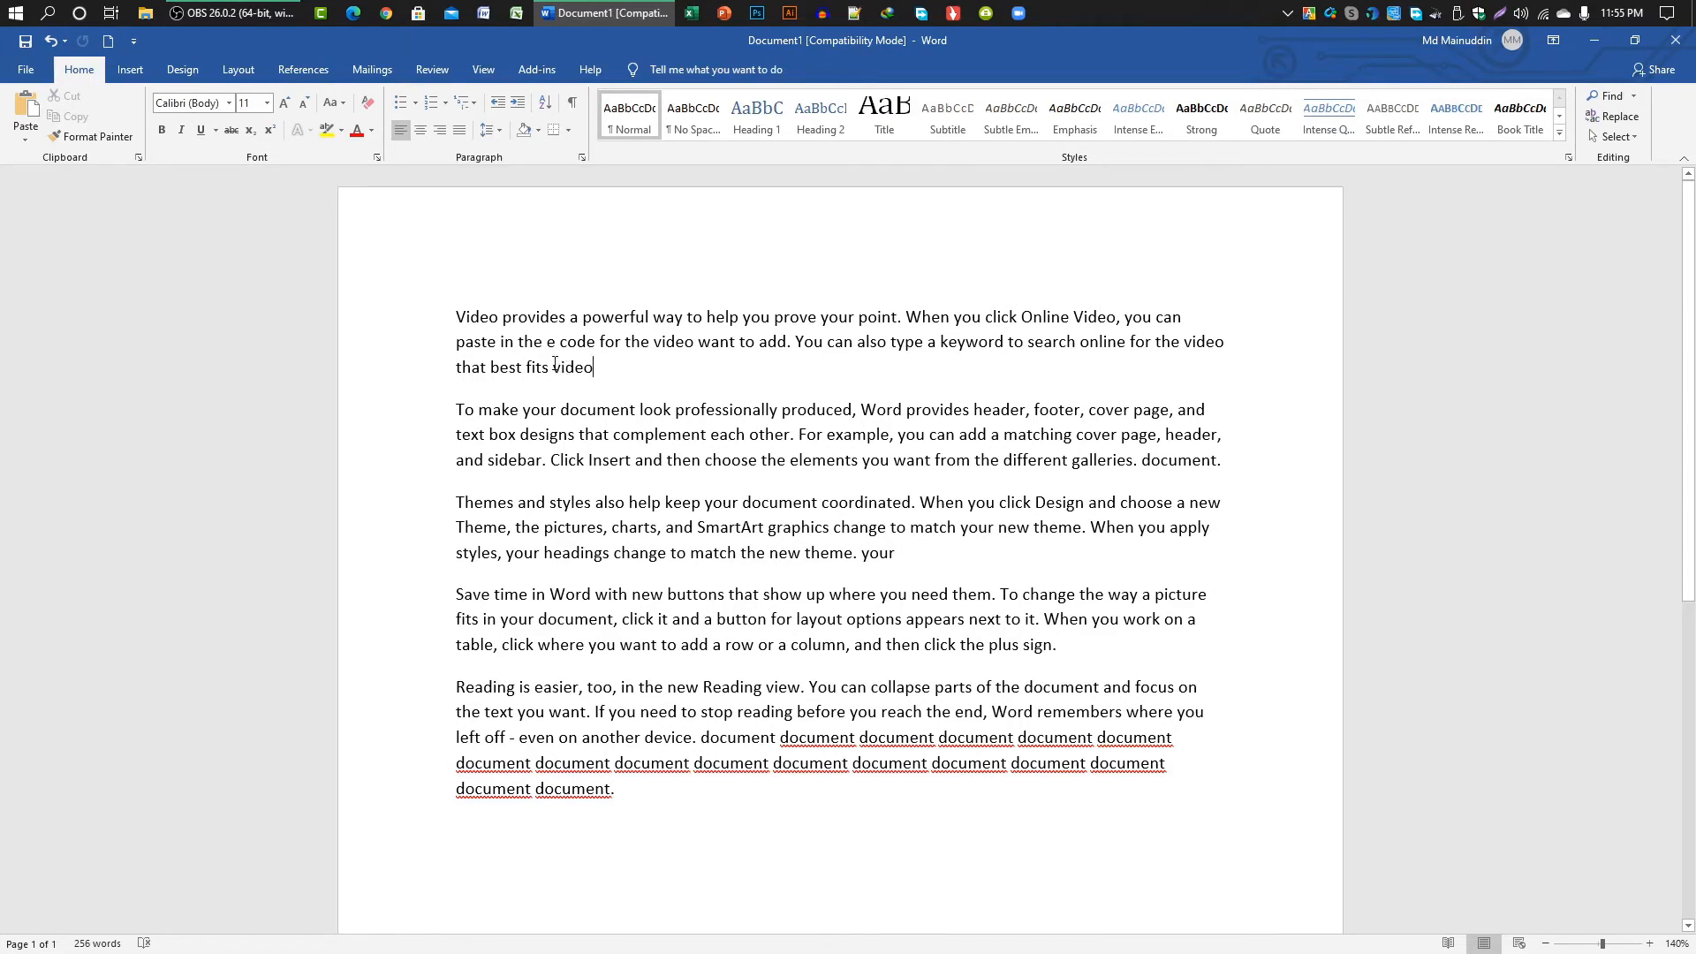
{"action": "left_click_drag", "start_coordinate": [553, 367], "coordinate": [600, 368]}
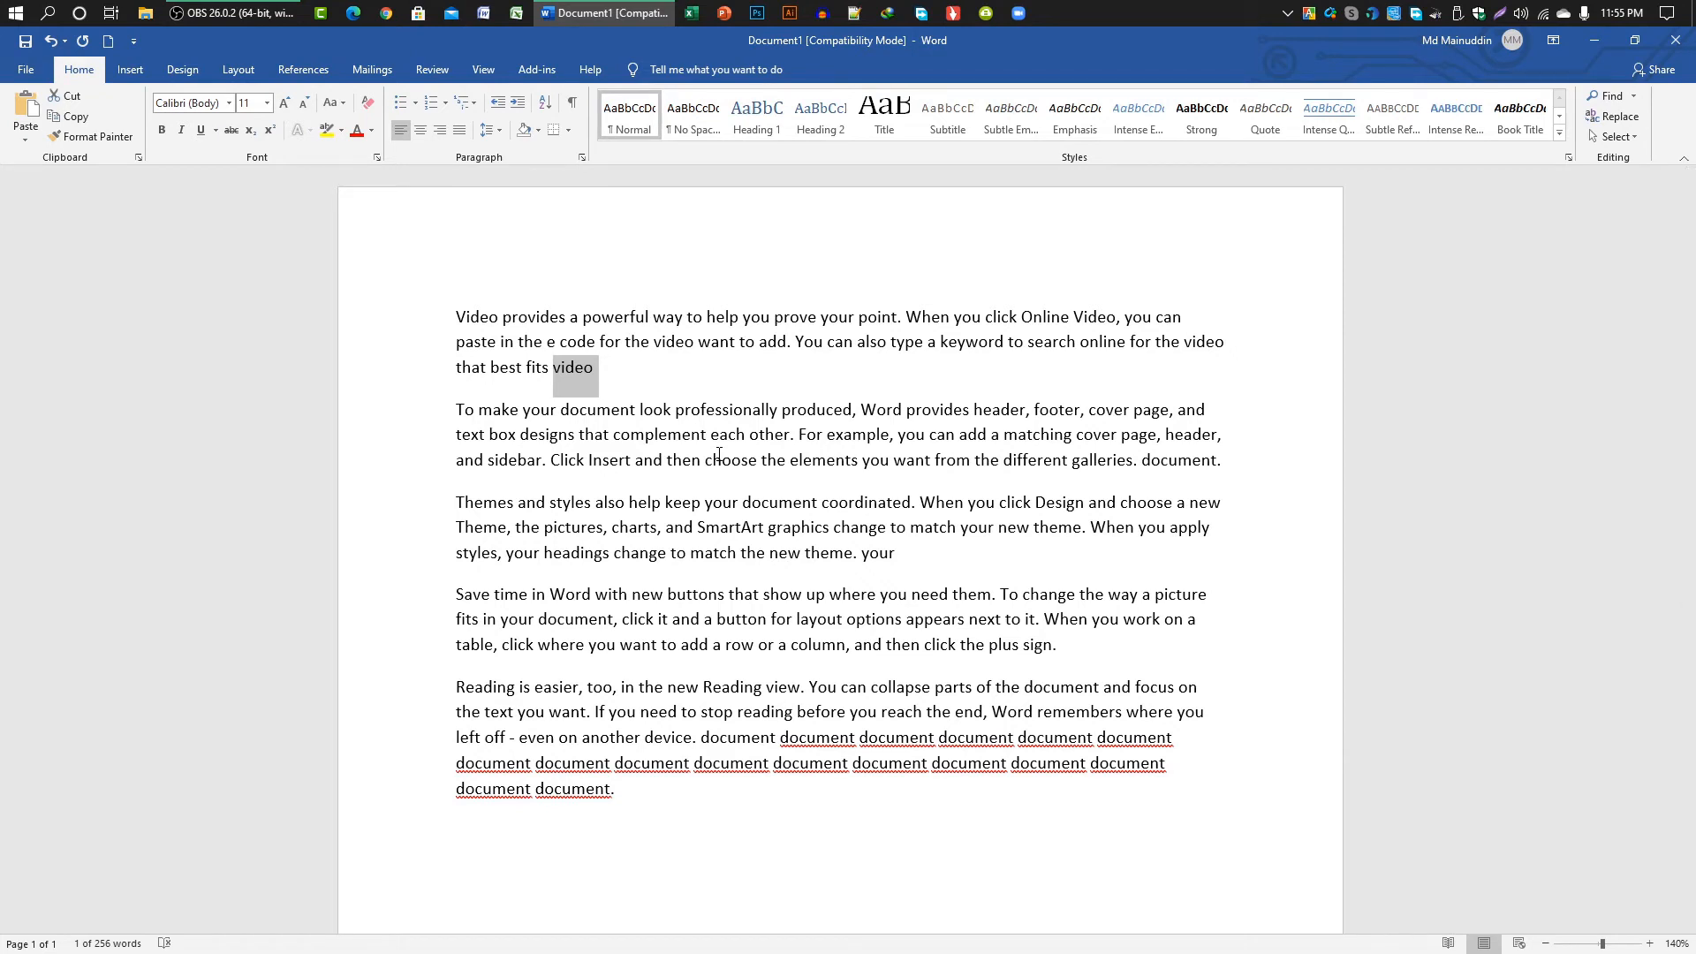
{"action": "key", "text": "ctrl+x"}
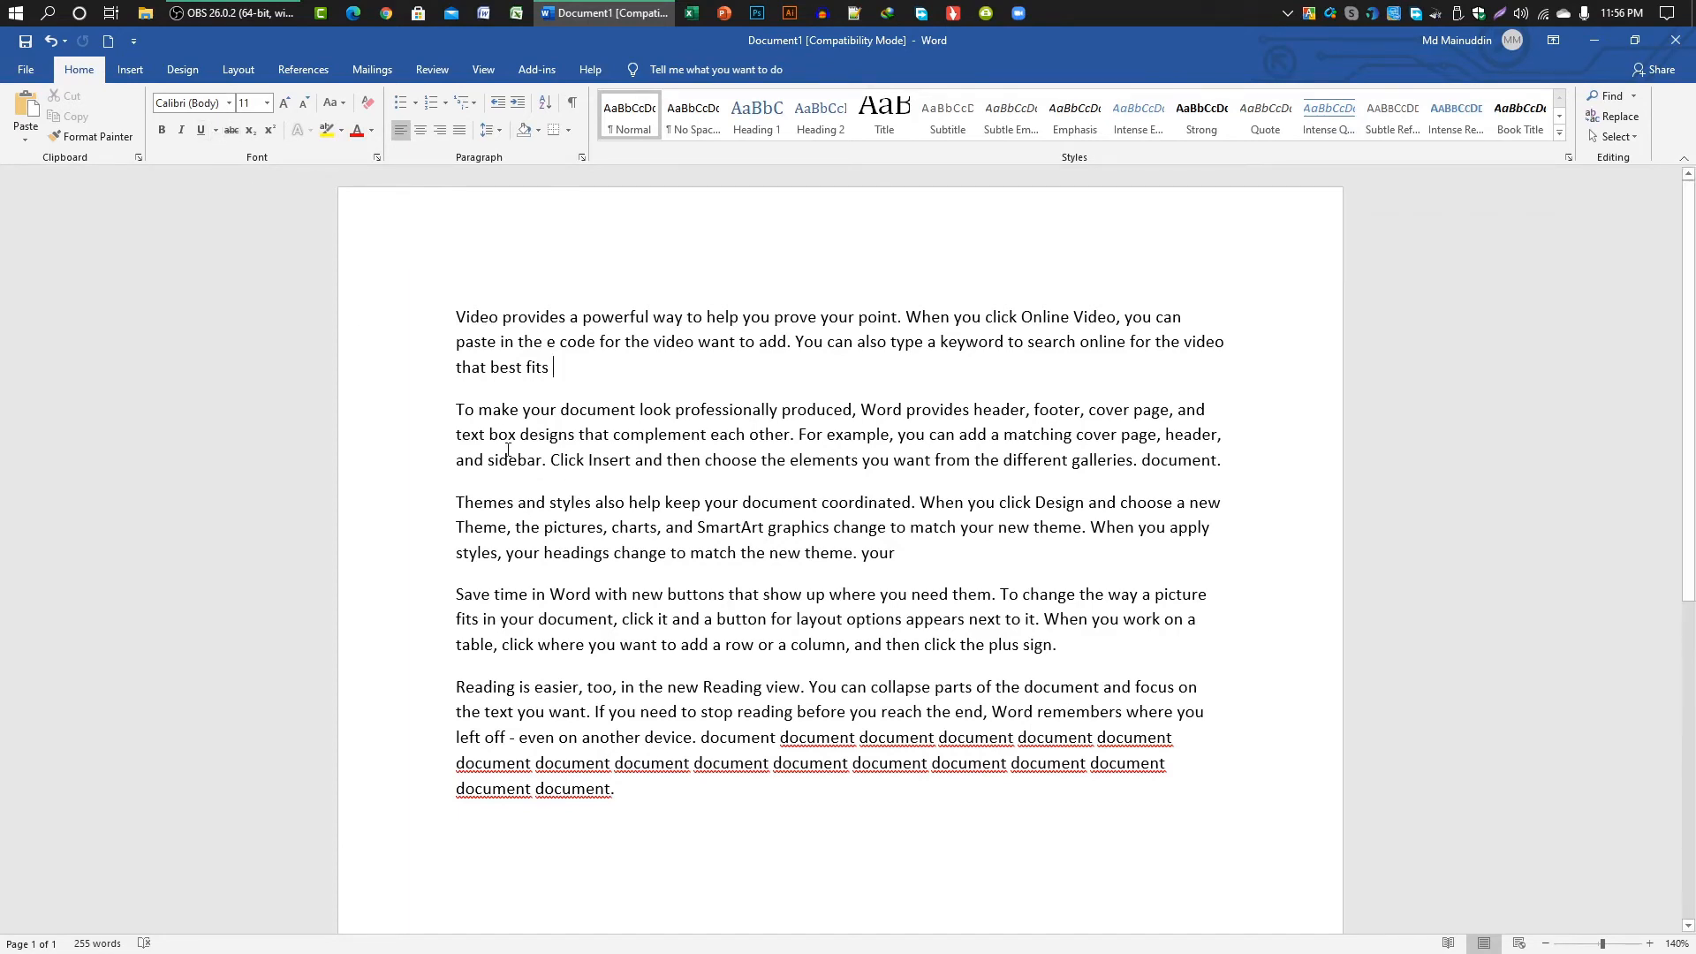
Format the whole second paragraph as bold, italic and underlined text in dark blue, and clear the selection
{"action": "left_click_drag", "start_coordinate": [458, 409], "coordinate": [1232, 467]}
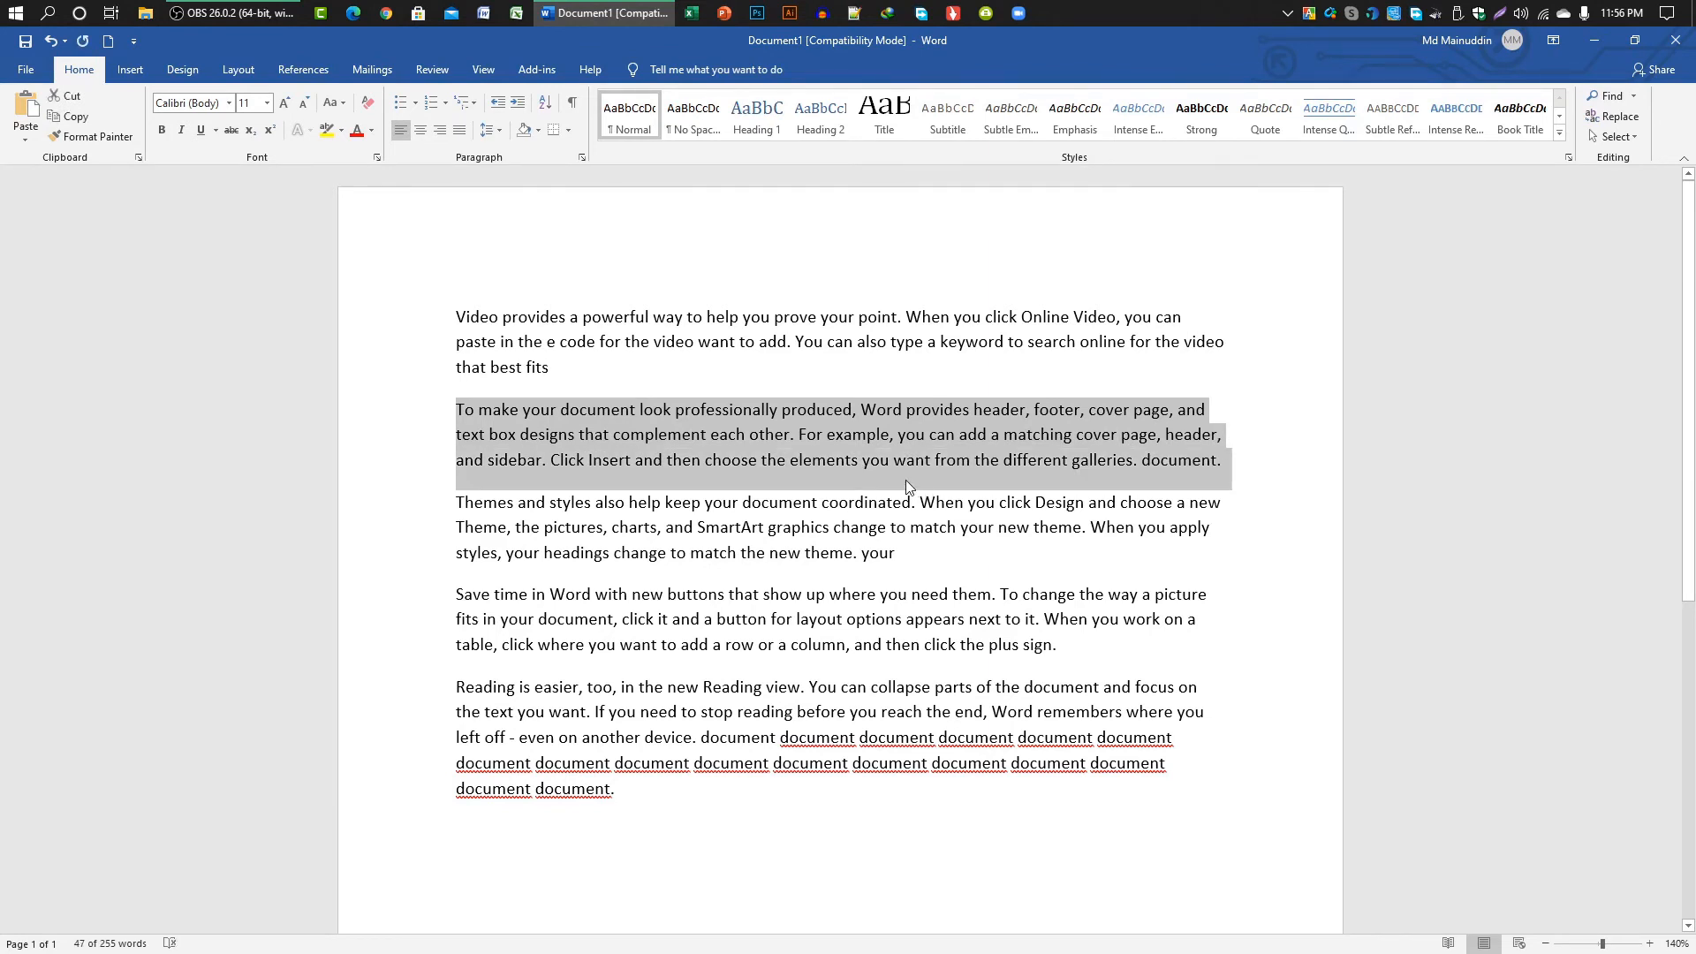
{"action": "left_click", "coordinate": [162, 129]}
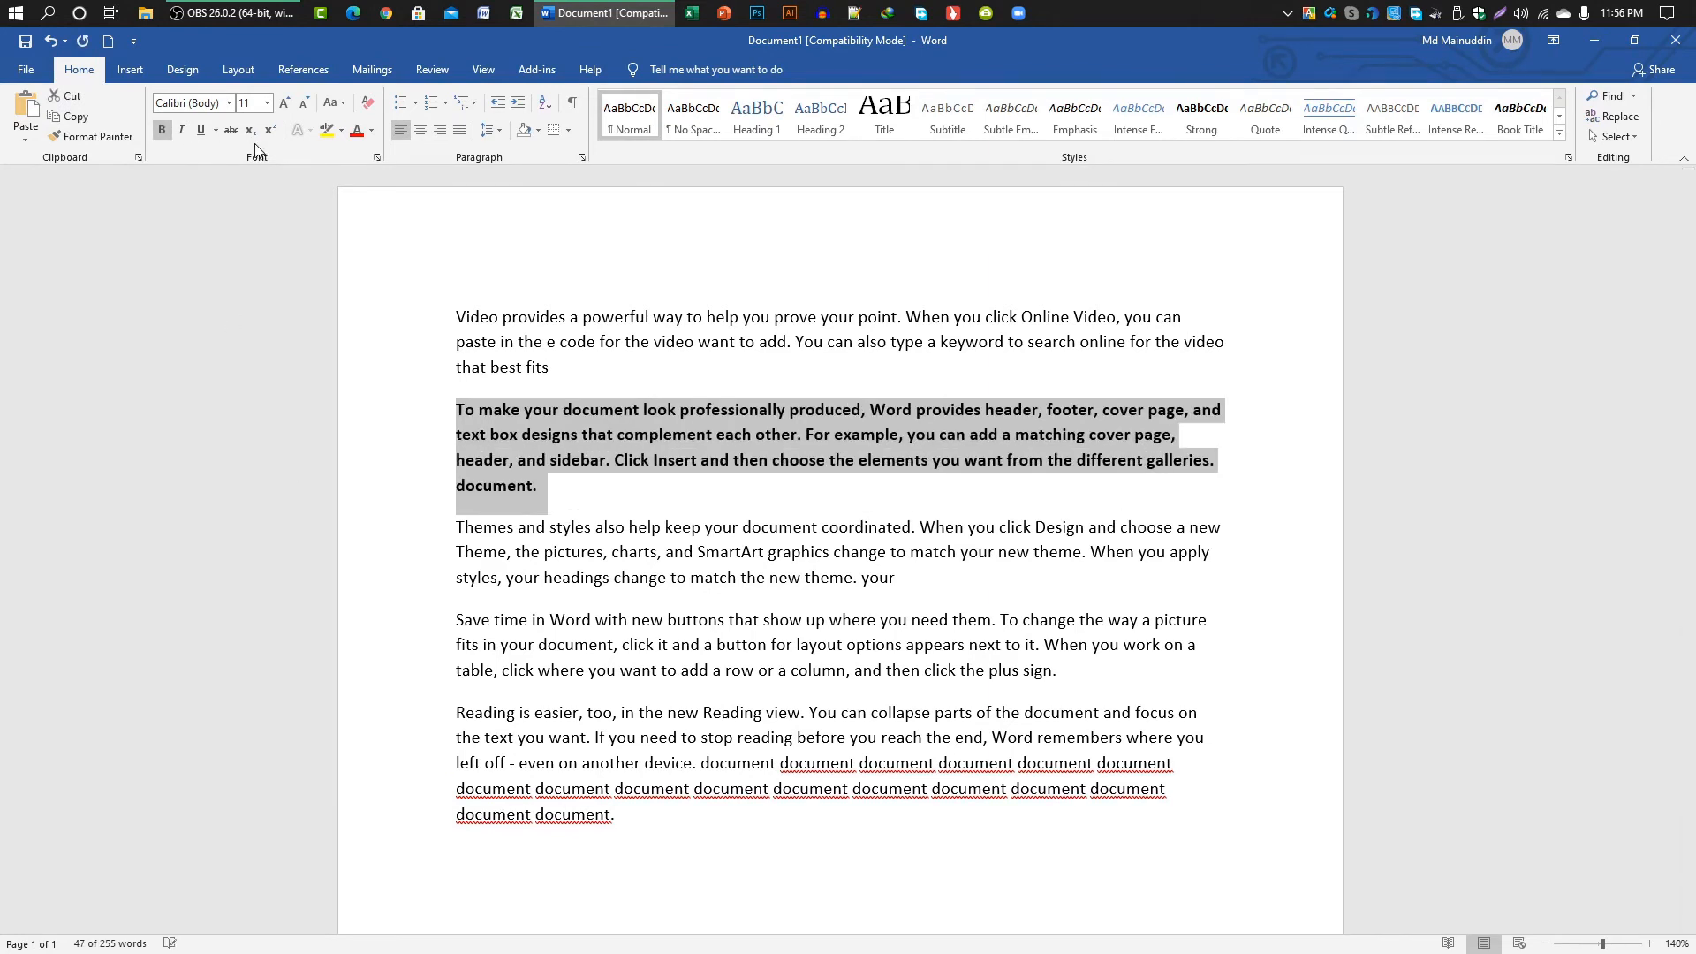
{"action": "left_click", "coordinate": [358, 132]}
{"action": "left_click", "coordinate": [371, 131]}
{"action": "left_click", "coordinate": [402, 187]}
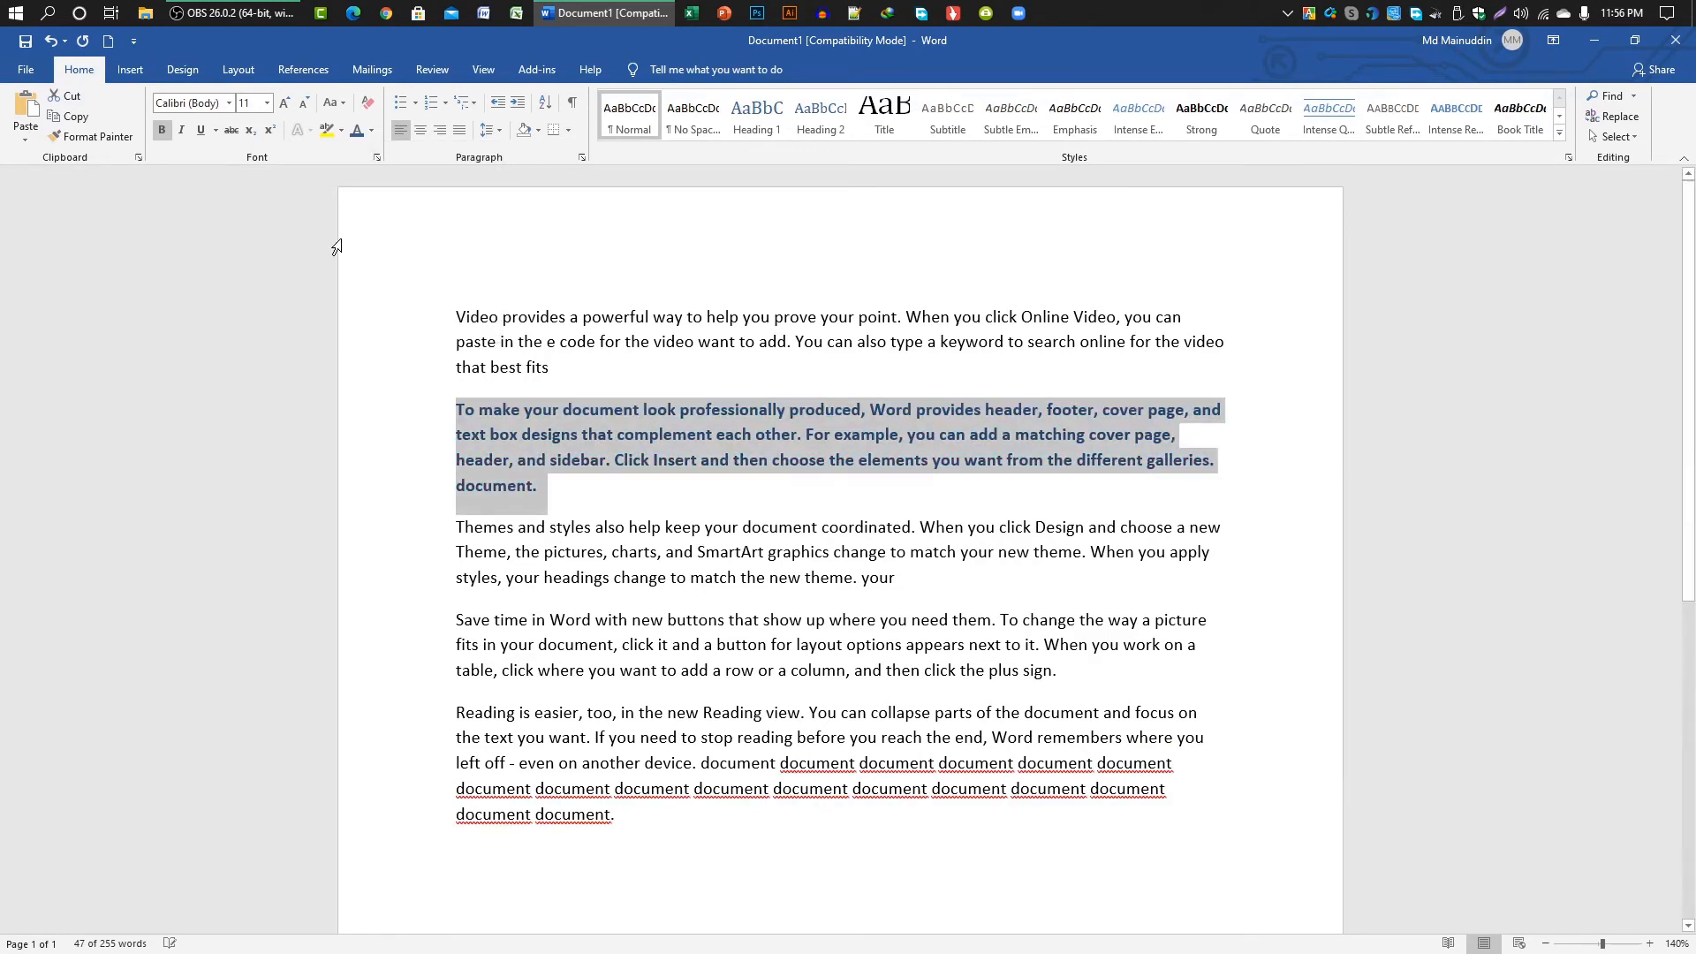
{"action": "left_click", "coordinate": [181, 130]}
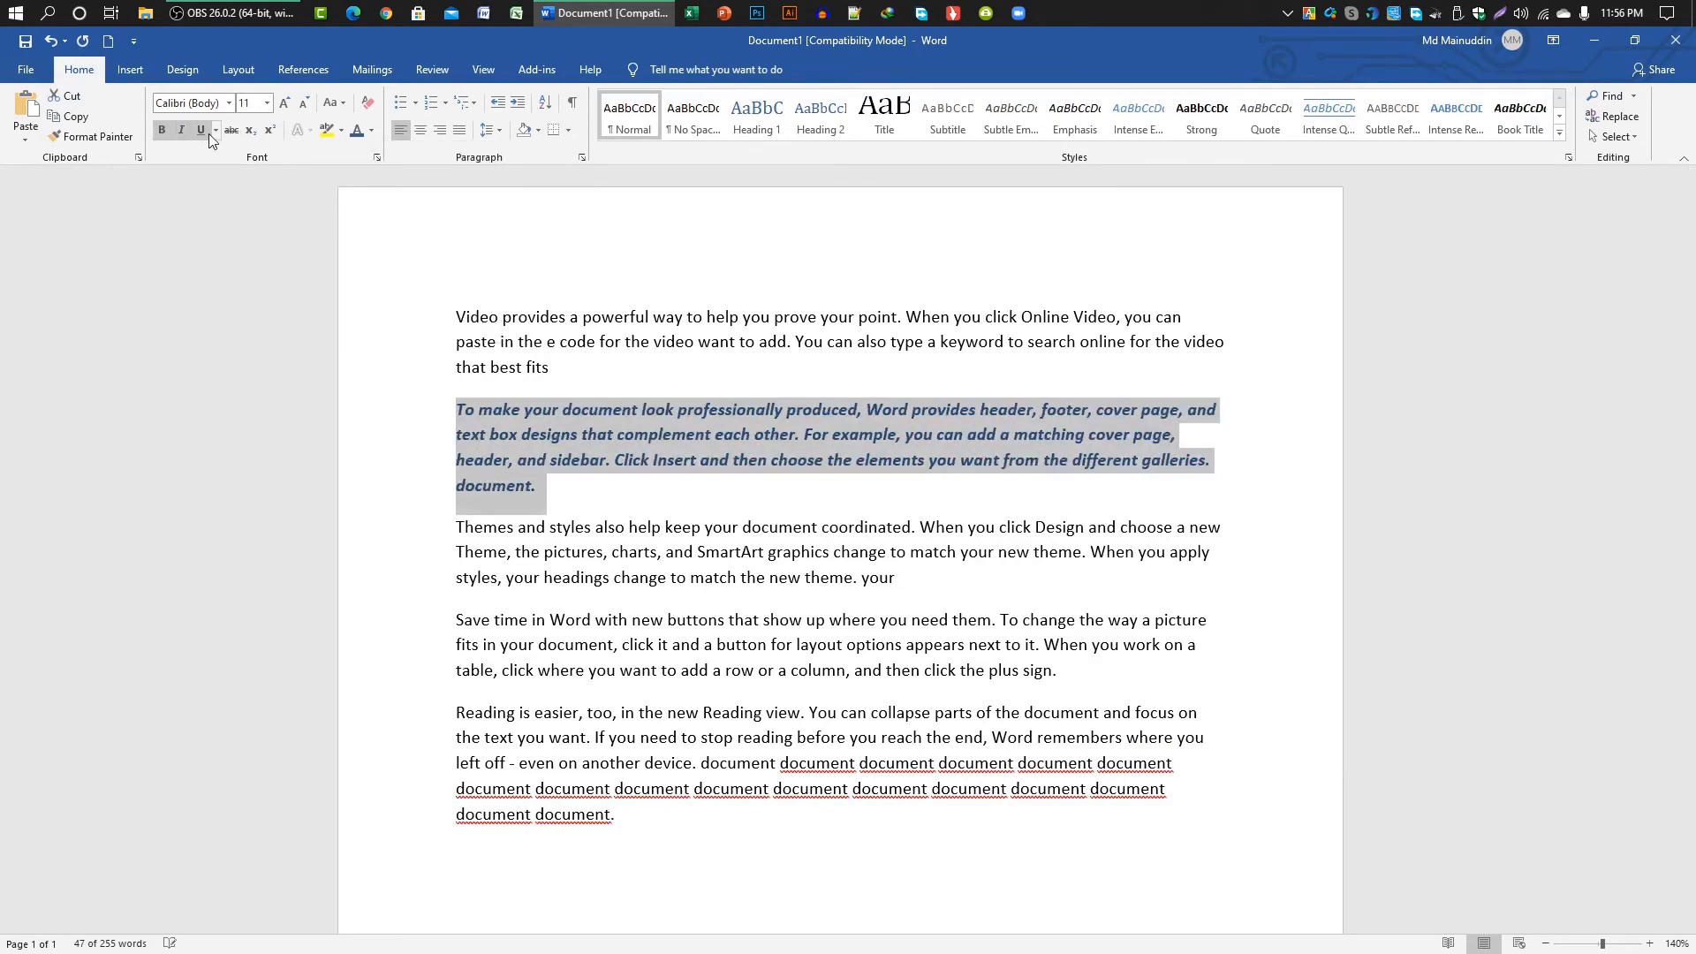
{"action": "left_click", "coordinate": [202, 130]}
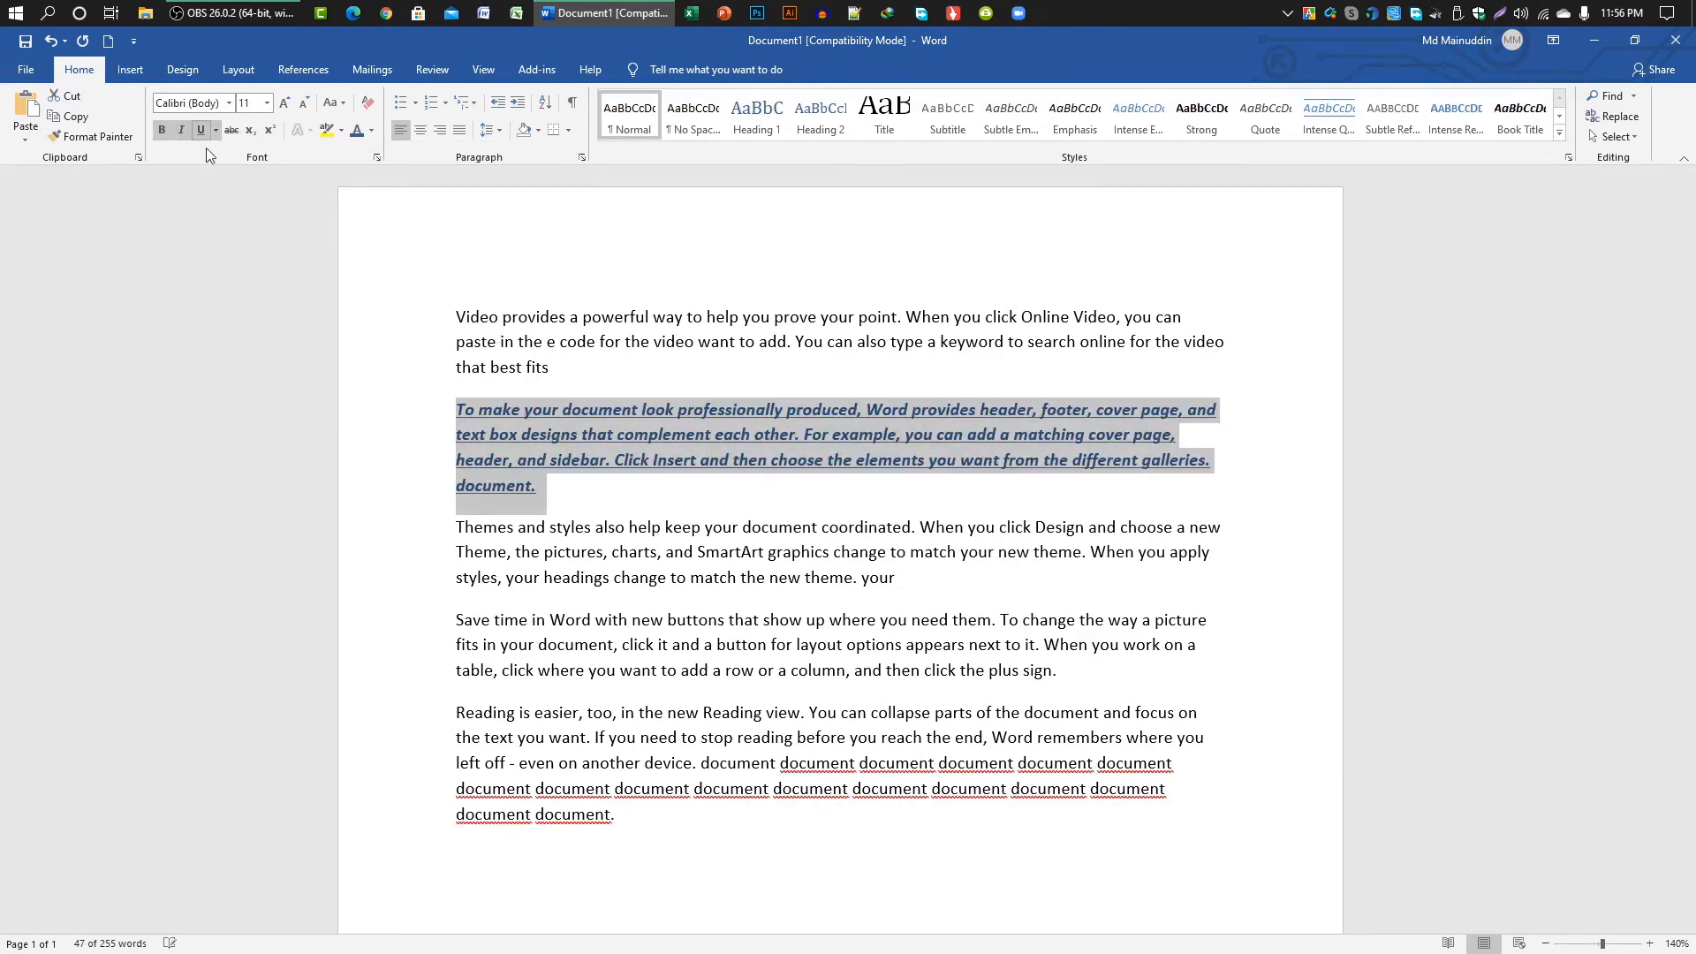
{"action": "left_click", "coordinate": [566, 505]}
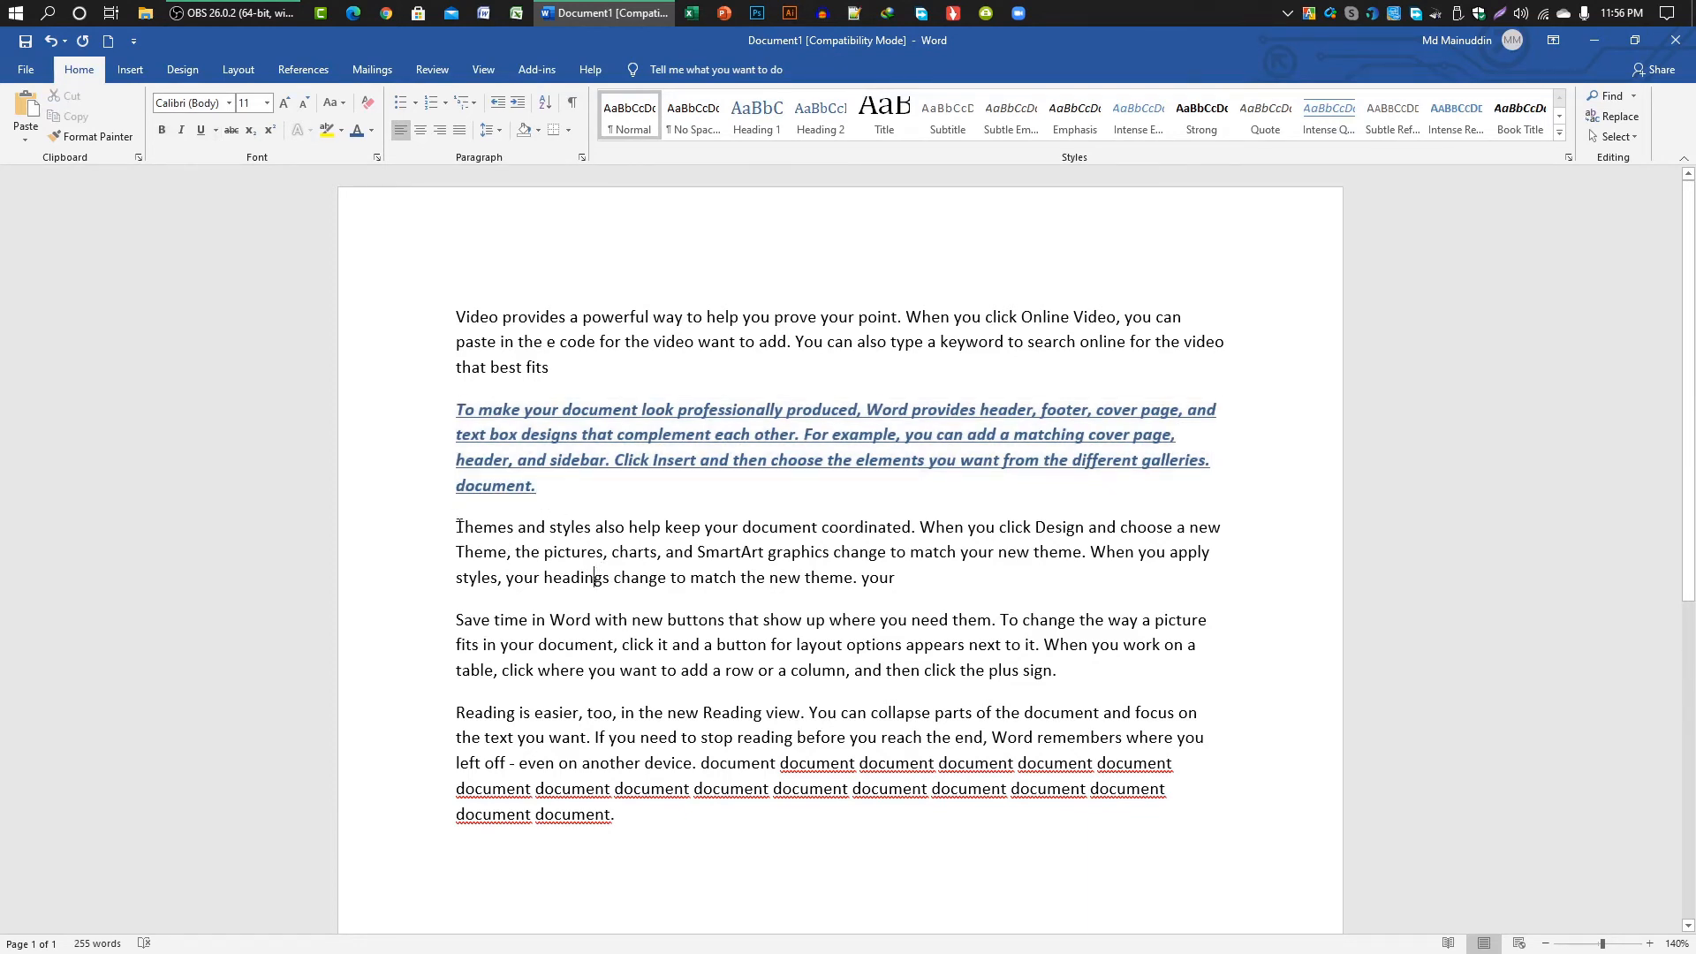
{"action": "left_click_drag", "start_coordinate": [458, 527], "coordinate": [909, 579]}
{"action": "left_click", "coordinate": [831, 576]}
{"action": "left_click_drag", "start_coordinate": [723, 408], "coordinate": [989, 462]}
{"action": "left_click", "coordinate": [924, 436]}
{"action": "left_click_drag", "start_coordinate": [456, 528], "coordinate": [892, 581]}
{"action": "left_click", "coordinate": [862, 578]}
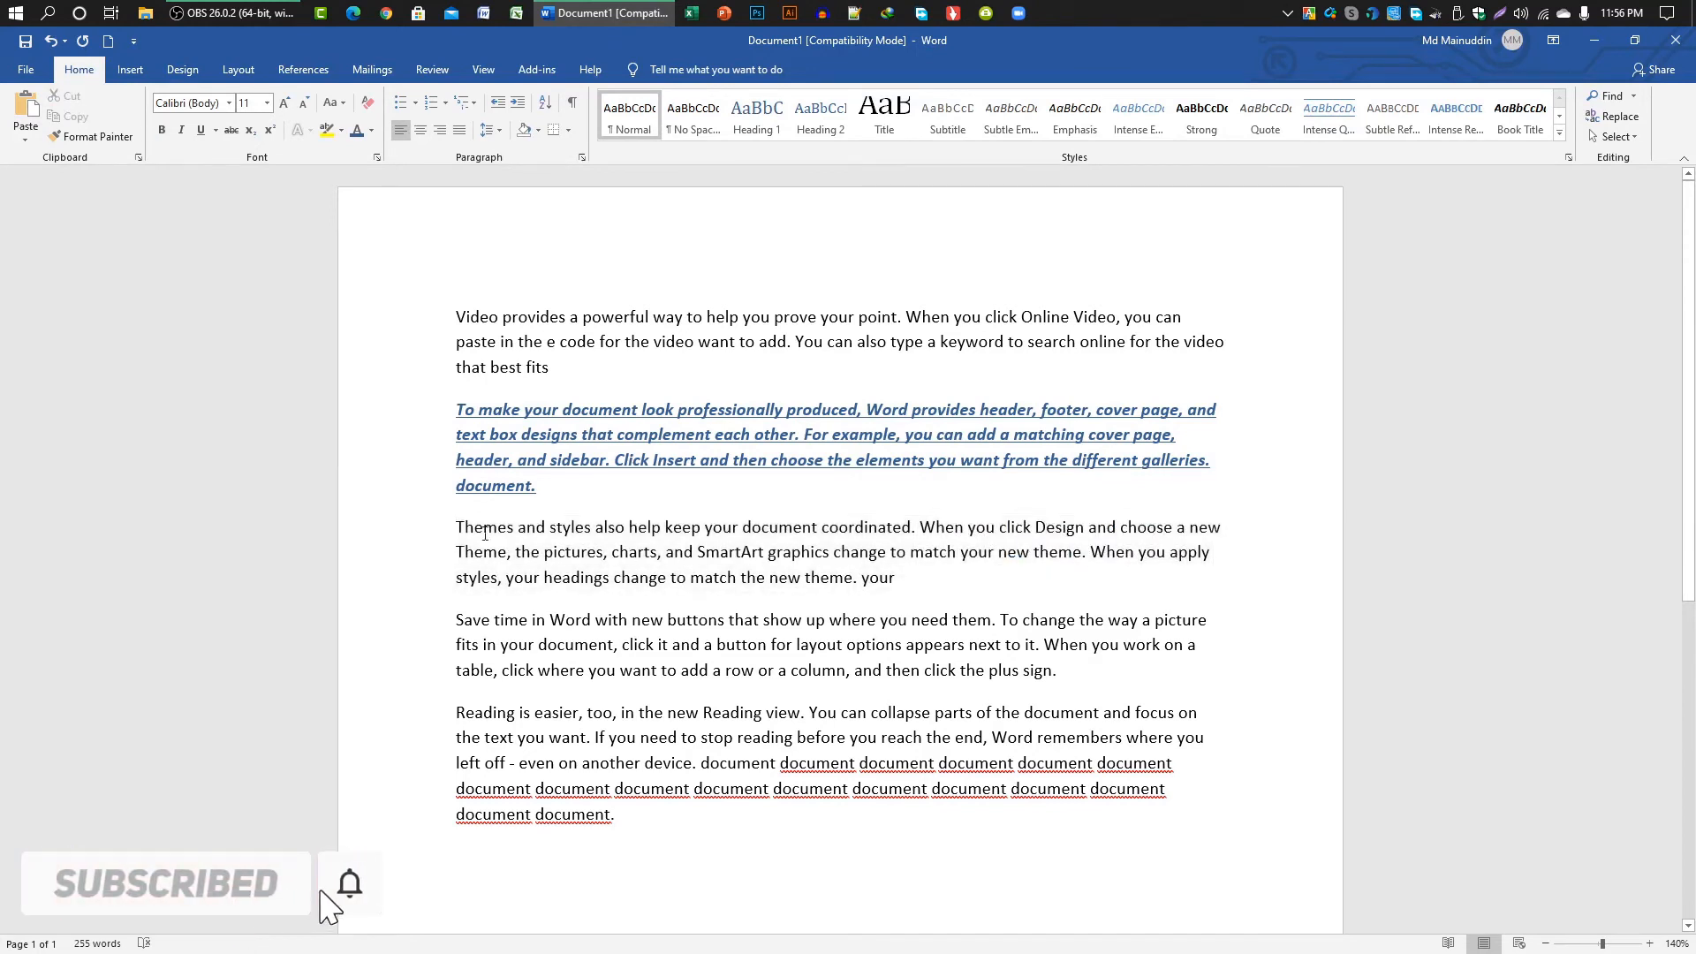
{"action": "left_click_drag", "start_coordinate": [451, 527], "coordinate": [896, 579]}
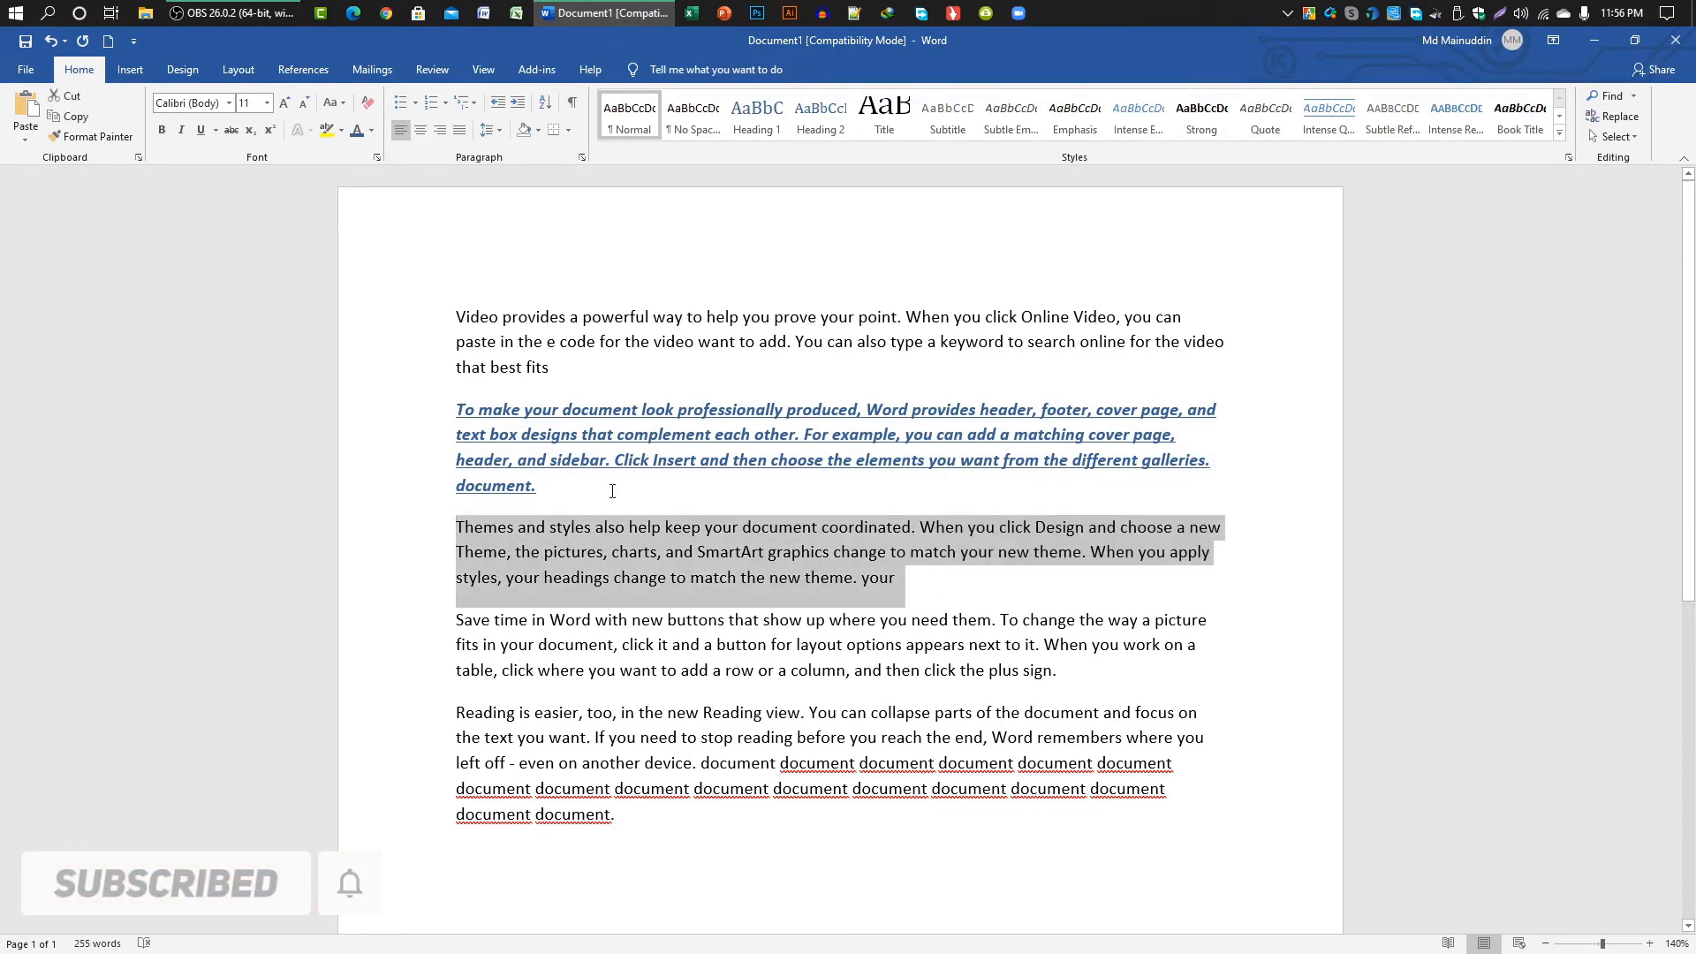
{"action": "left_click", "coordinate": [571, 434]}
{"action": "left_click_drag", "start_coordinate": [456, 409], "coordinate": [575, 475]}
{"action": "left_click", "coordinate": [518, 451]}
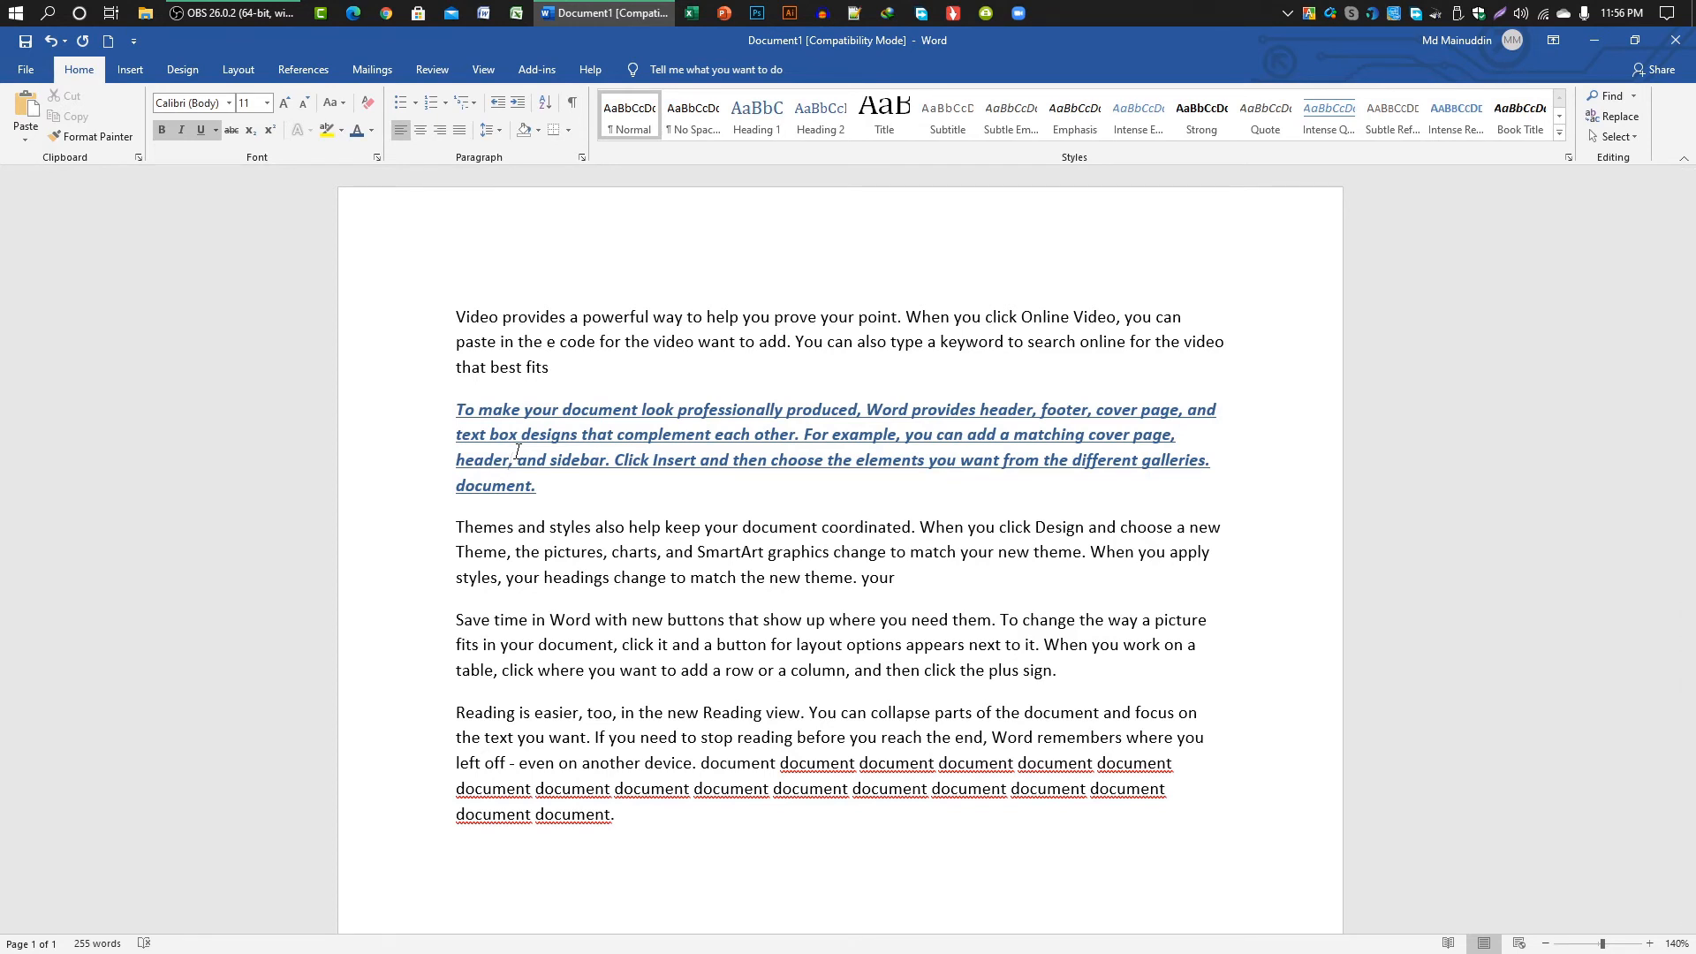
{"action": "left_click_drag", "start_coordinate": [524, 411], "coordinate": [615, 435]}
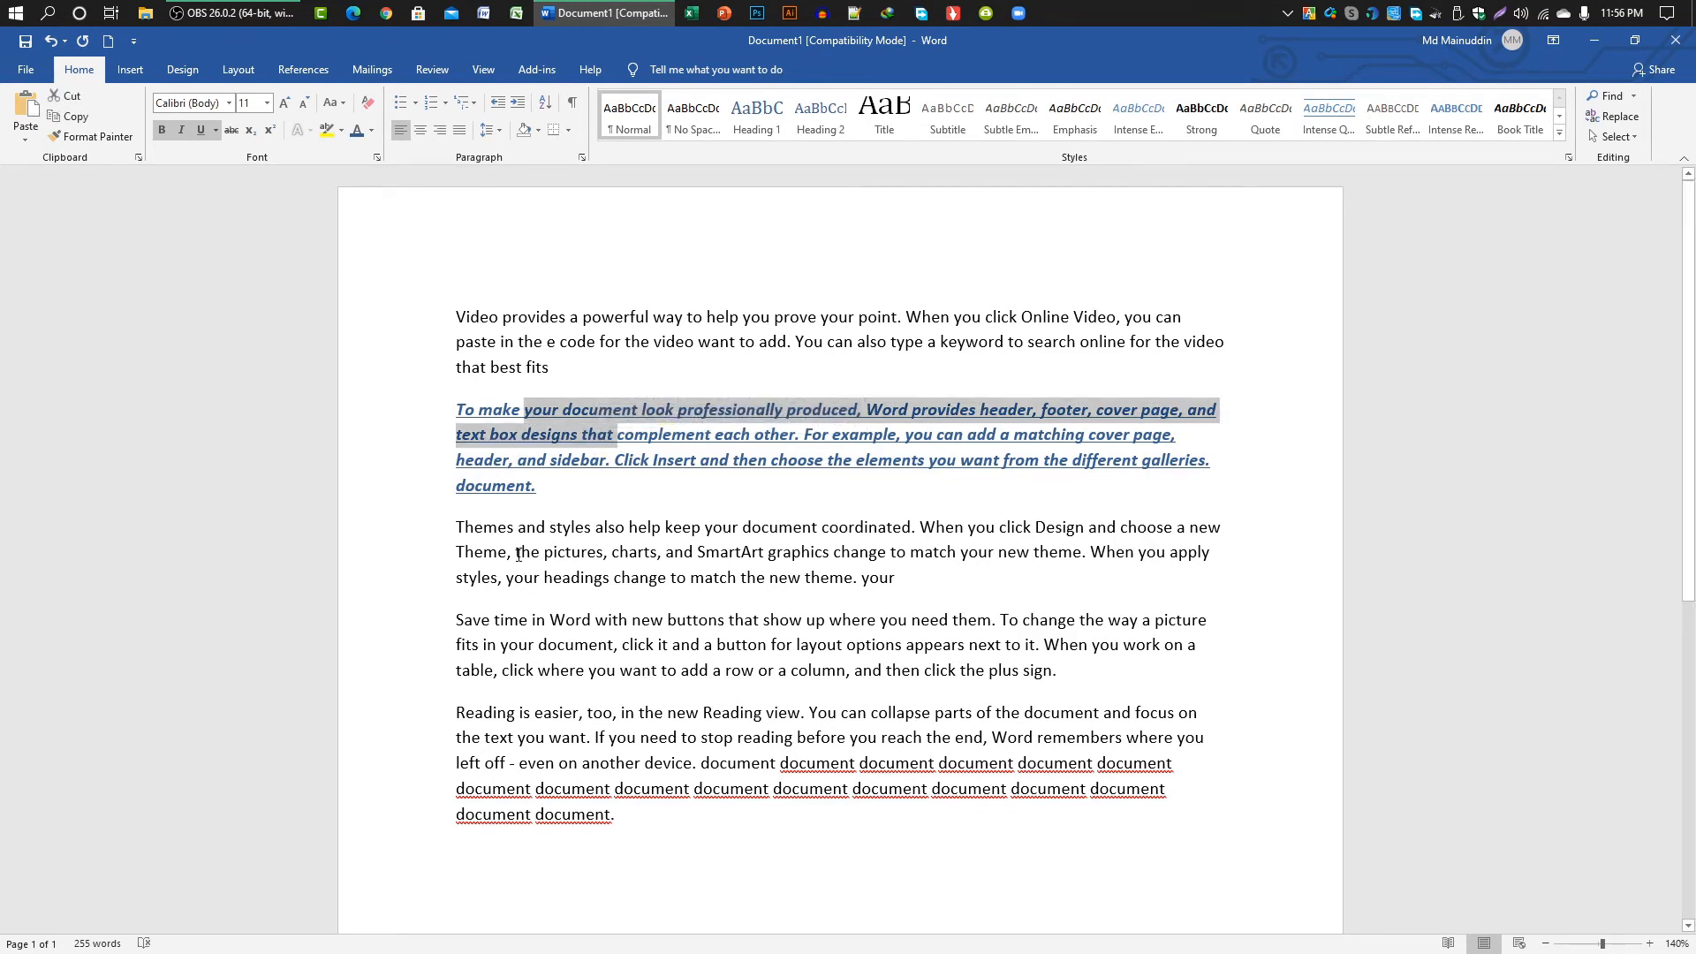
{"action": "left_click", "coordinate": [456, 528]}
{"action": "left_click_drag", "start_coordinate": [455, 527], "coordinate": [936, 584]}
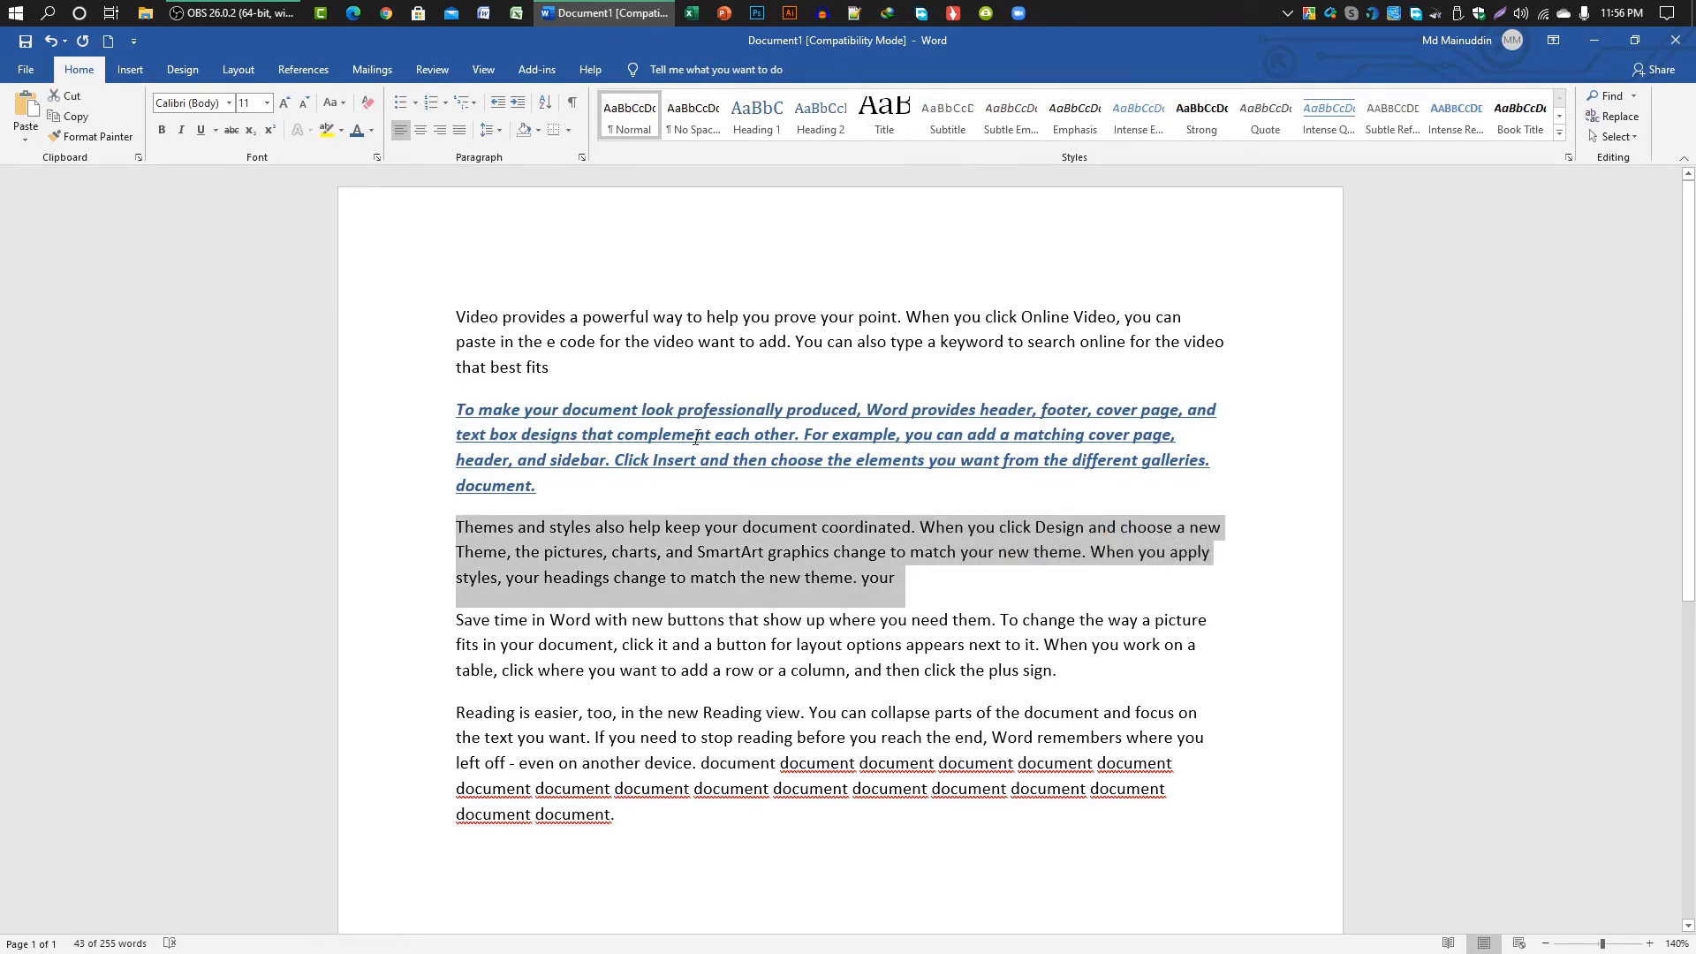
Copy the second paragraph's formatting onto the whole third paragraph with the Format Painter and clear the selection
{"action": "left_click_drag", "start_coordinate": [658, 433], "coordinate": [711, 434]}
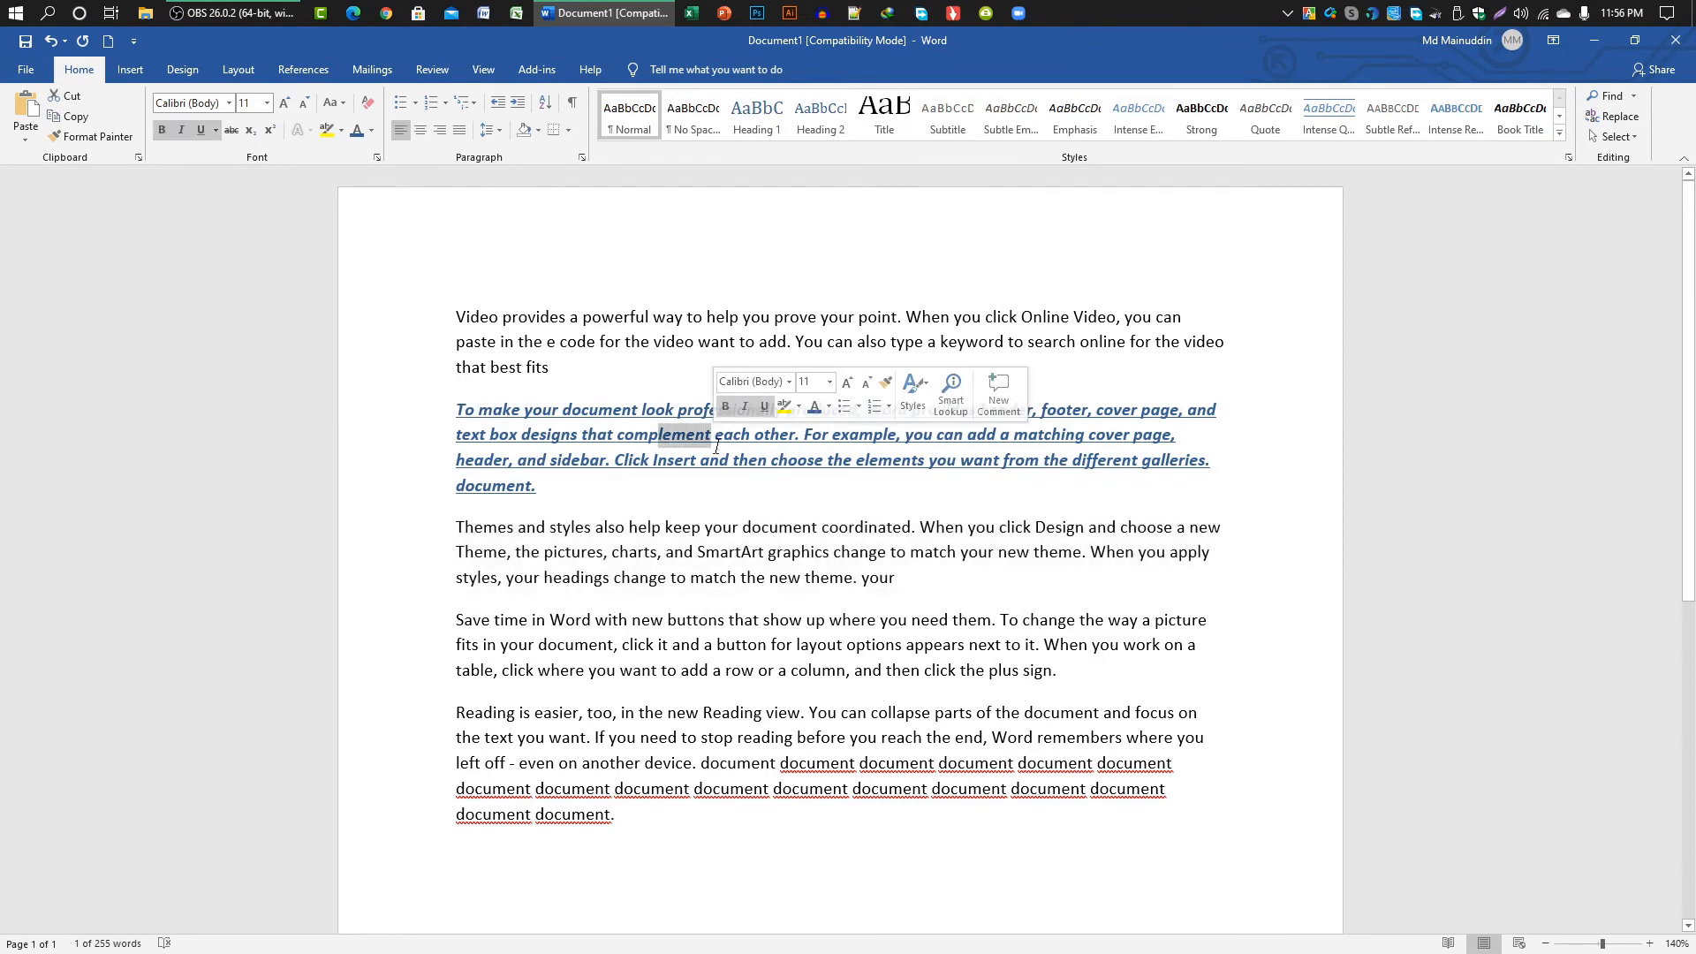
{"action": "left_click", "coordinate": [104, 136]}
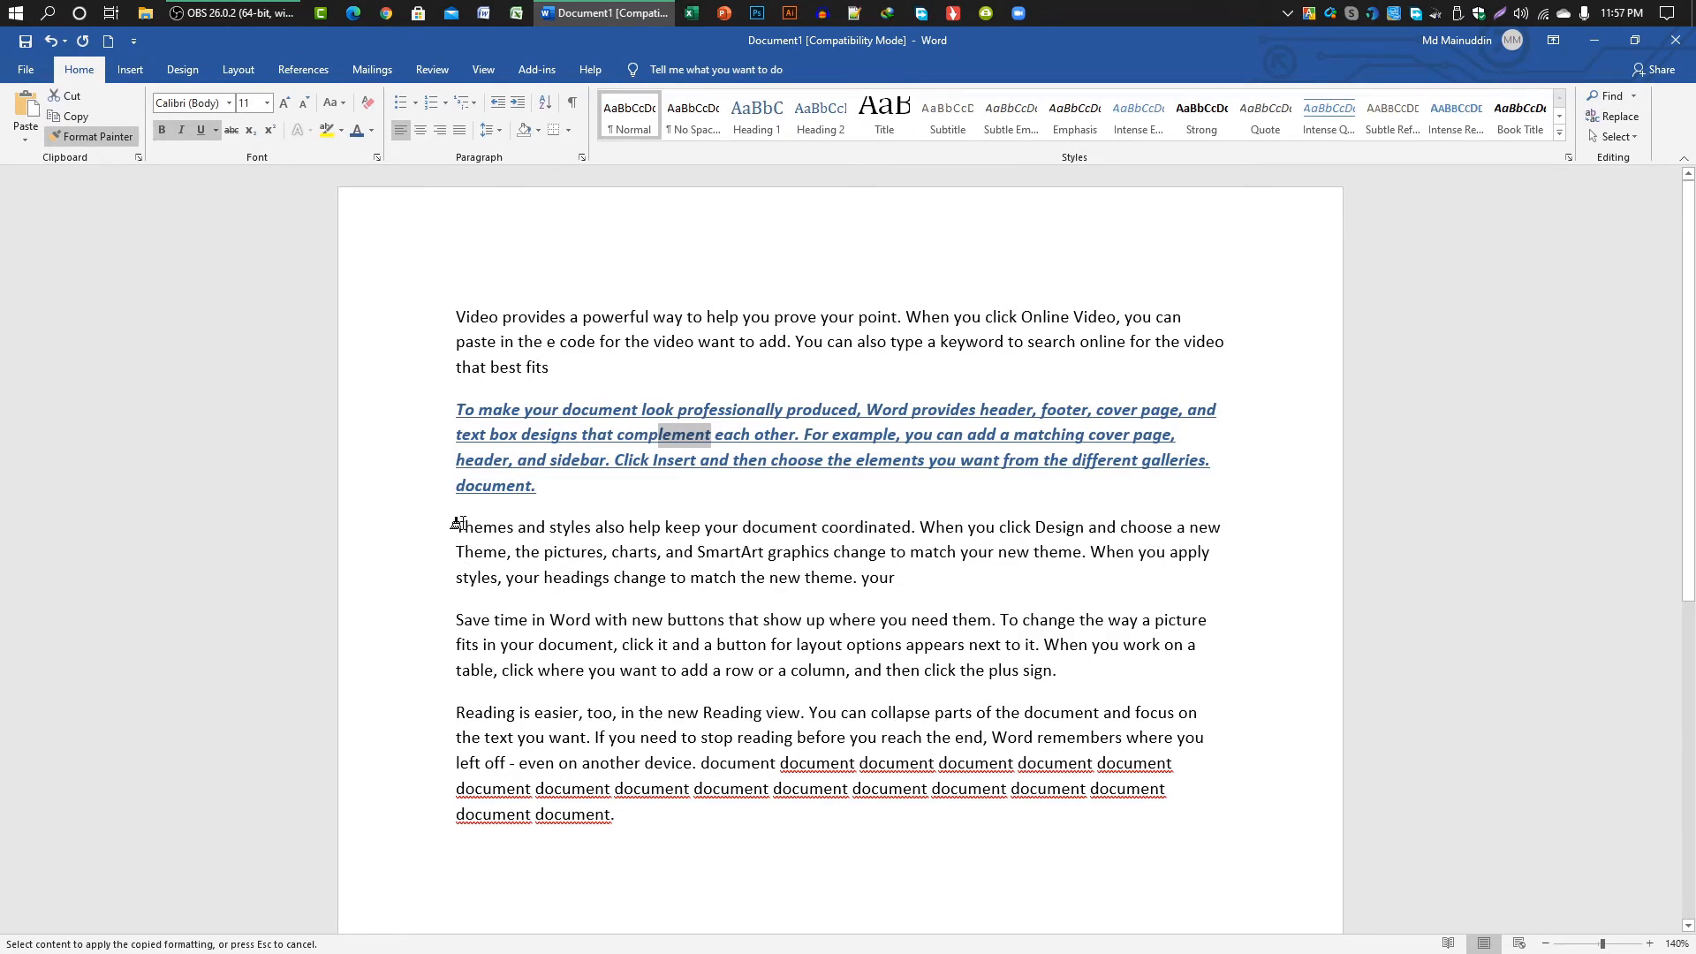
{"action": "mouse_move", "coordinate": [458, 524]}
{"action": "left_mouse_down"}
{"action": "mouse_move", "coordinate": [599, 576]}
{"action": "mouse_move", "coordinate": [897, 583]}
{"action": "left_mouse_up"}
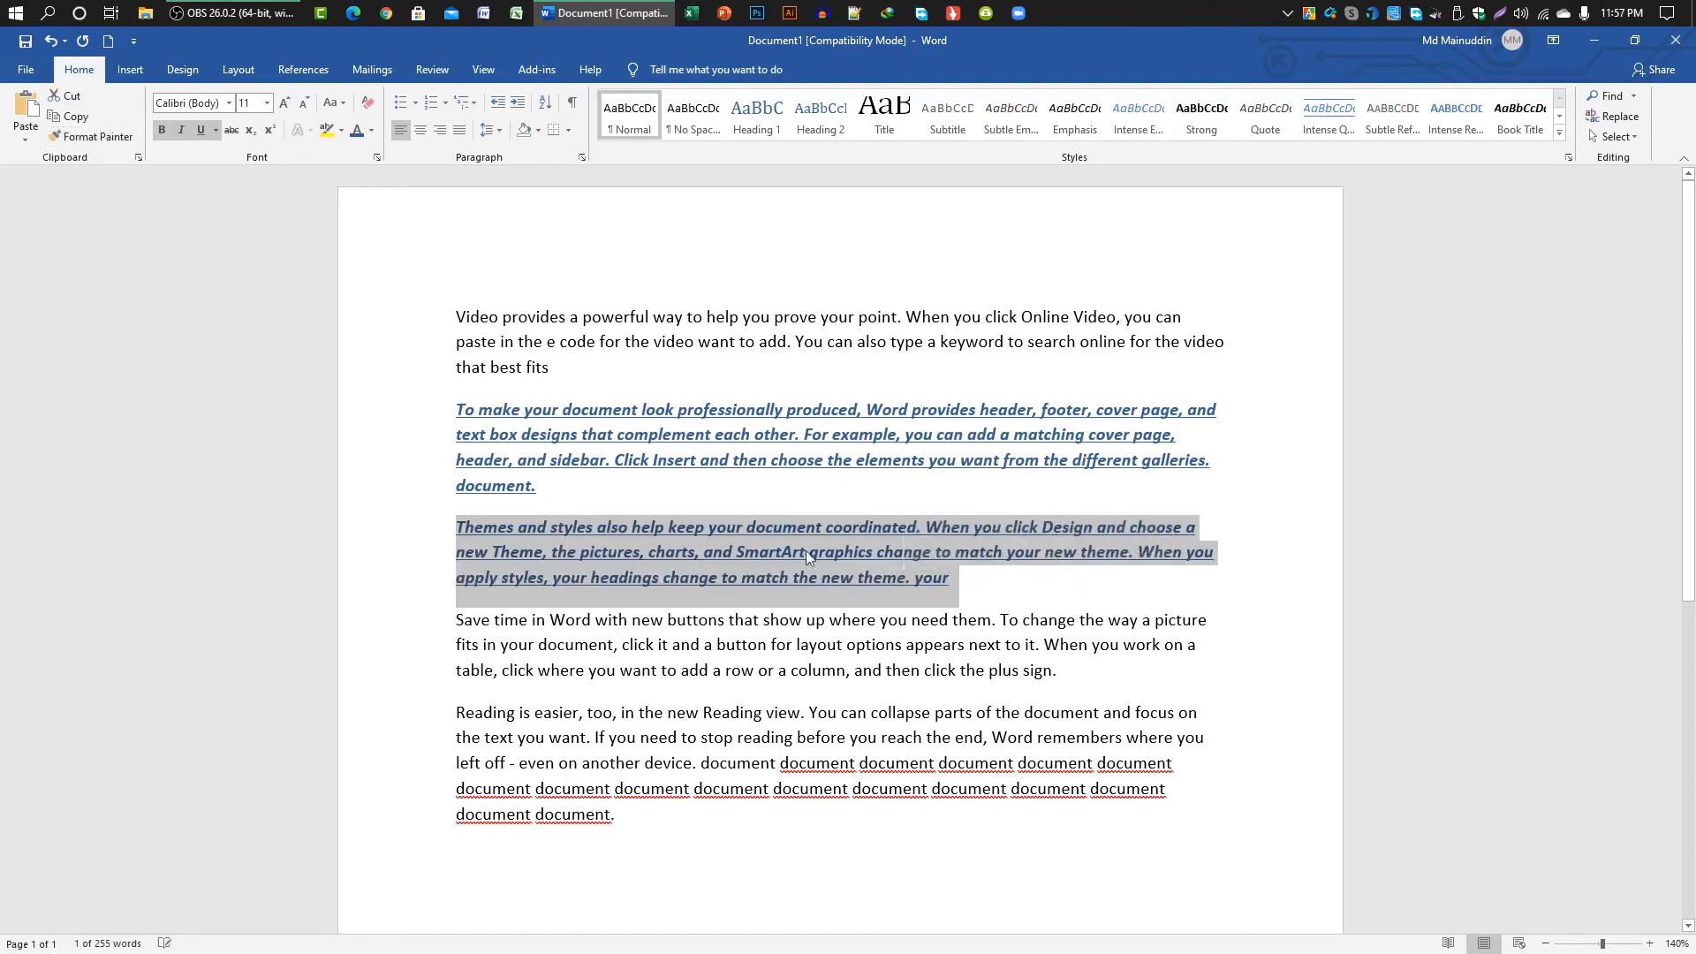
{"action": "left_click", "coordinate": [735, 566]}
Copy the third paragraph's formatting onto the first paragraph's opening text, from "Video provides" through "code for the", with Format Painter
{"action": "left_click_drag", "start_coordinate": [652, 553], "coordinate": [755, 563]}
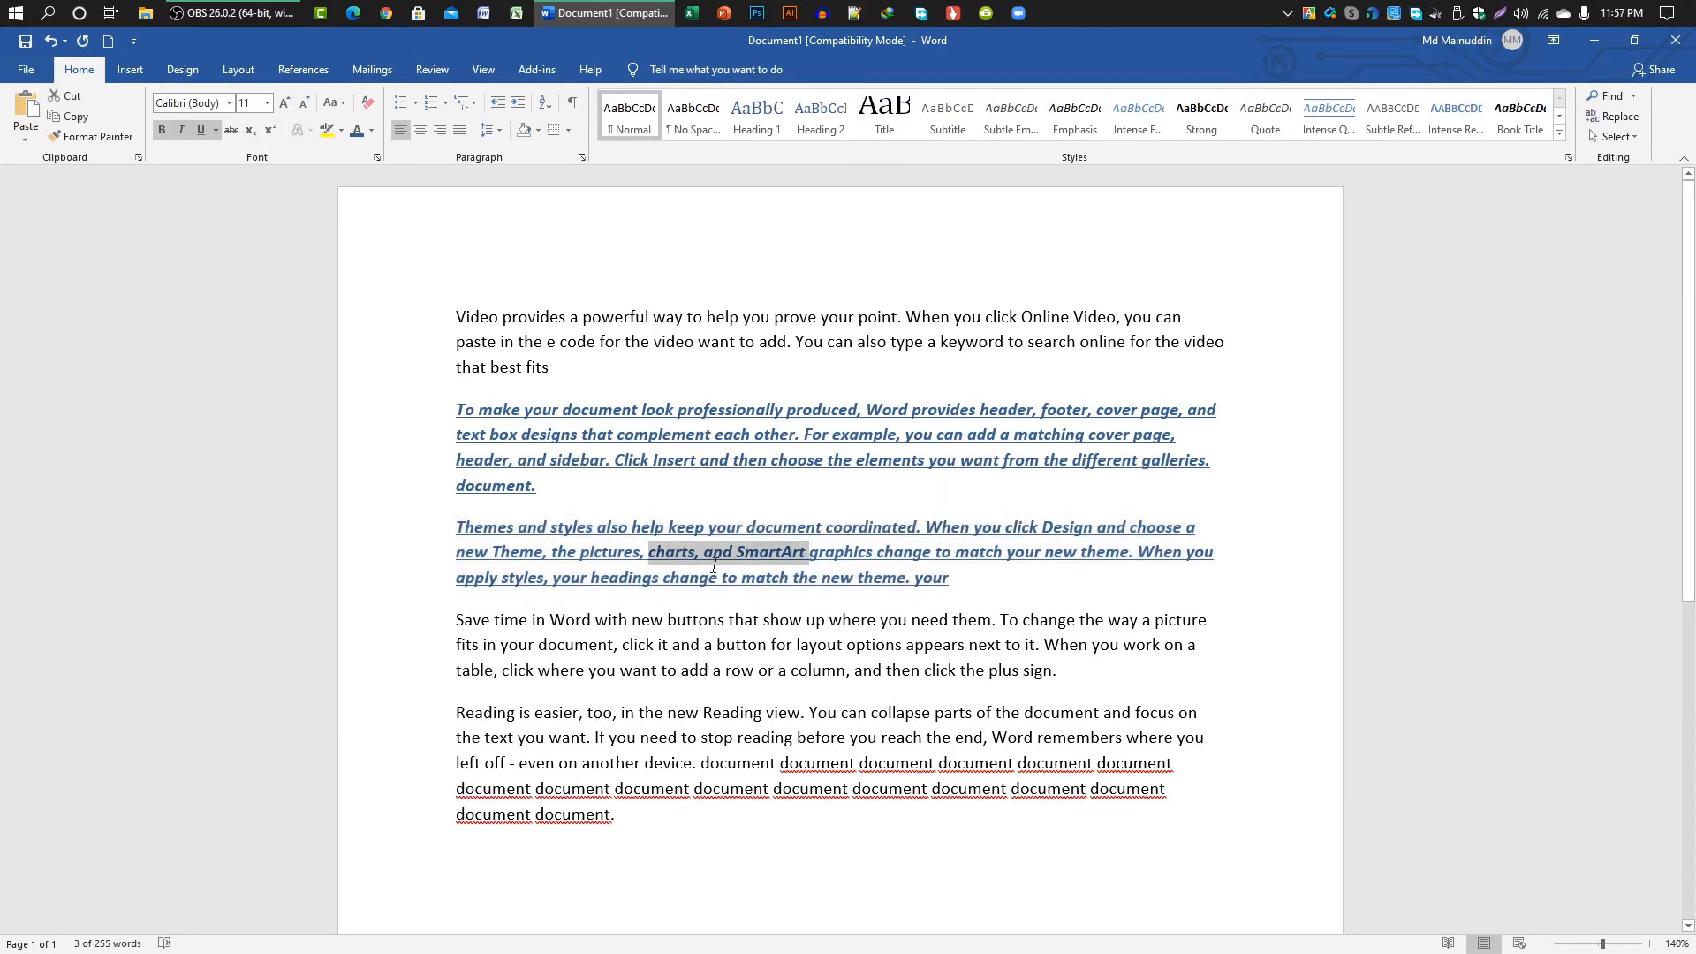
{"action": "left_click", "coordinate": [83, 139]}
{"action": "mouse_move", "coordinate": [452, 315]}
{"action": "left_mouse_down"}
{"action": "mouse_move", "coordinate": [530, 343]}
{"action": "mouse_move", "coordinate": [621, 342]}
{"action": "left_mouse_up"}
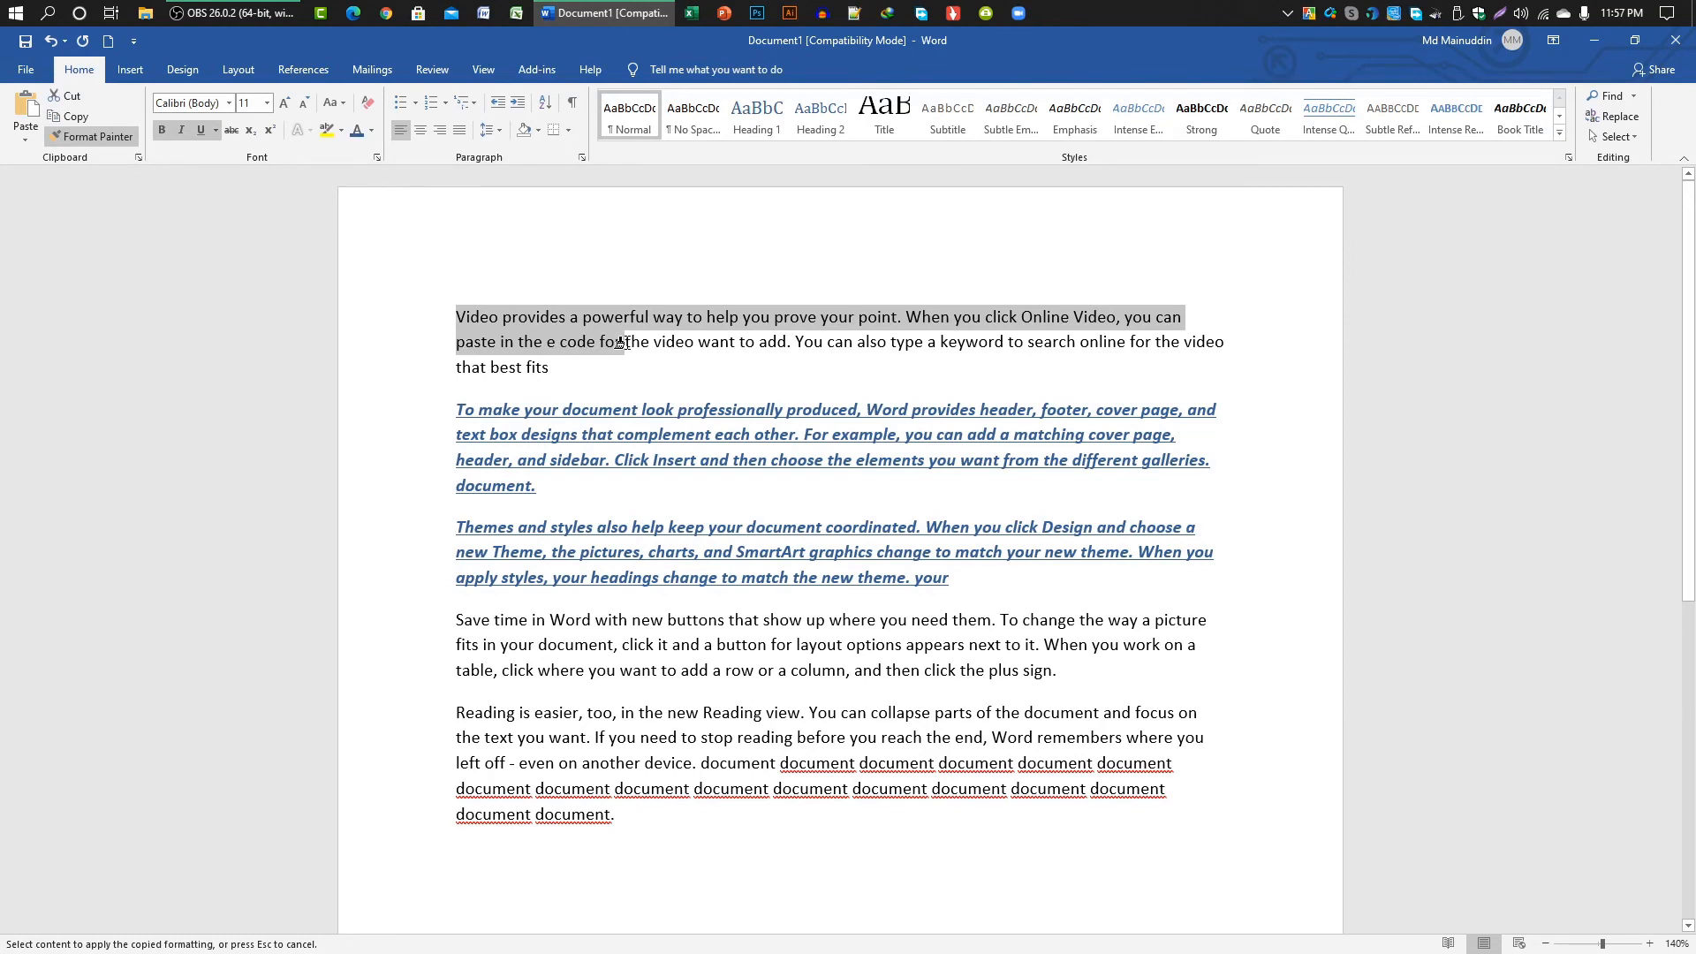
{"action": "left_click_drag", "start_coordinate": [621, 343], "coordinate": [636, 343]}
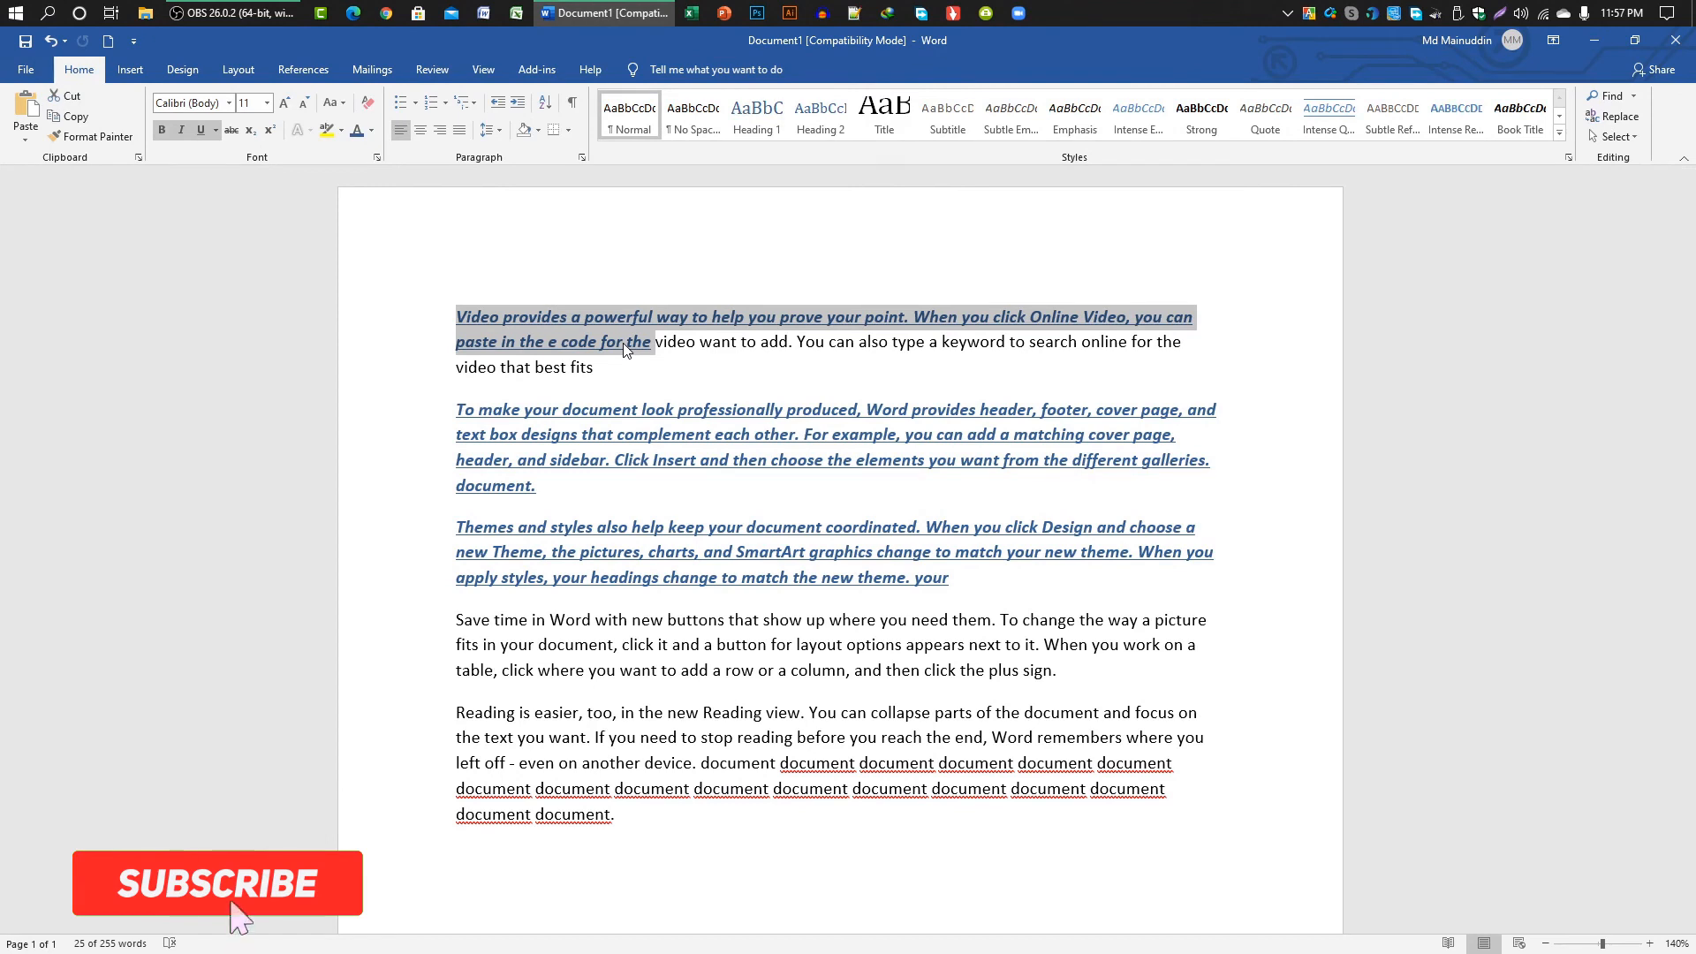
{"action": "left_click", "coordinate": [91, 136]}
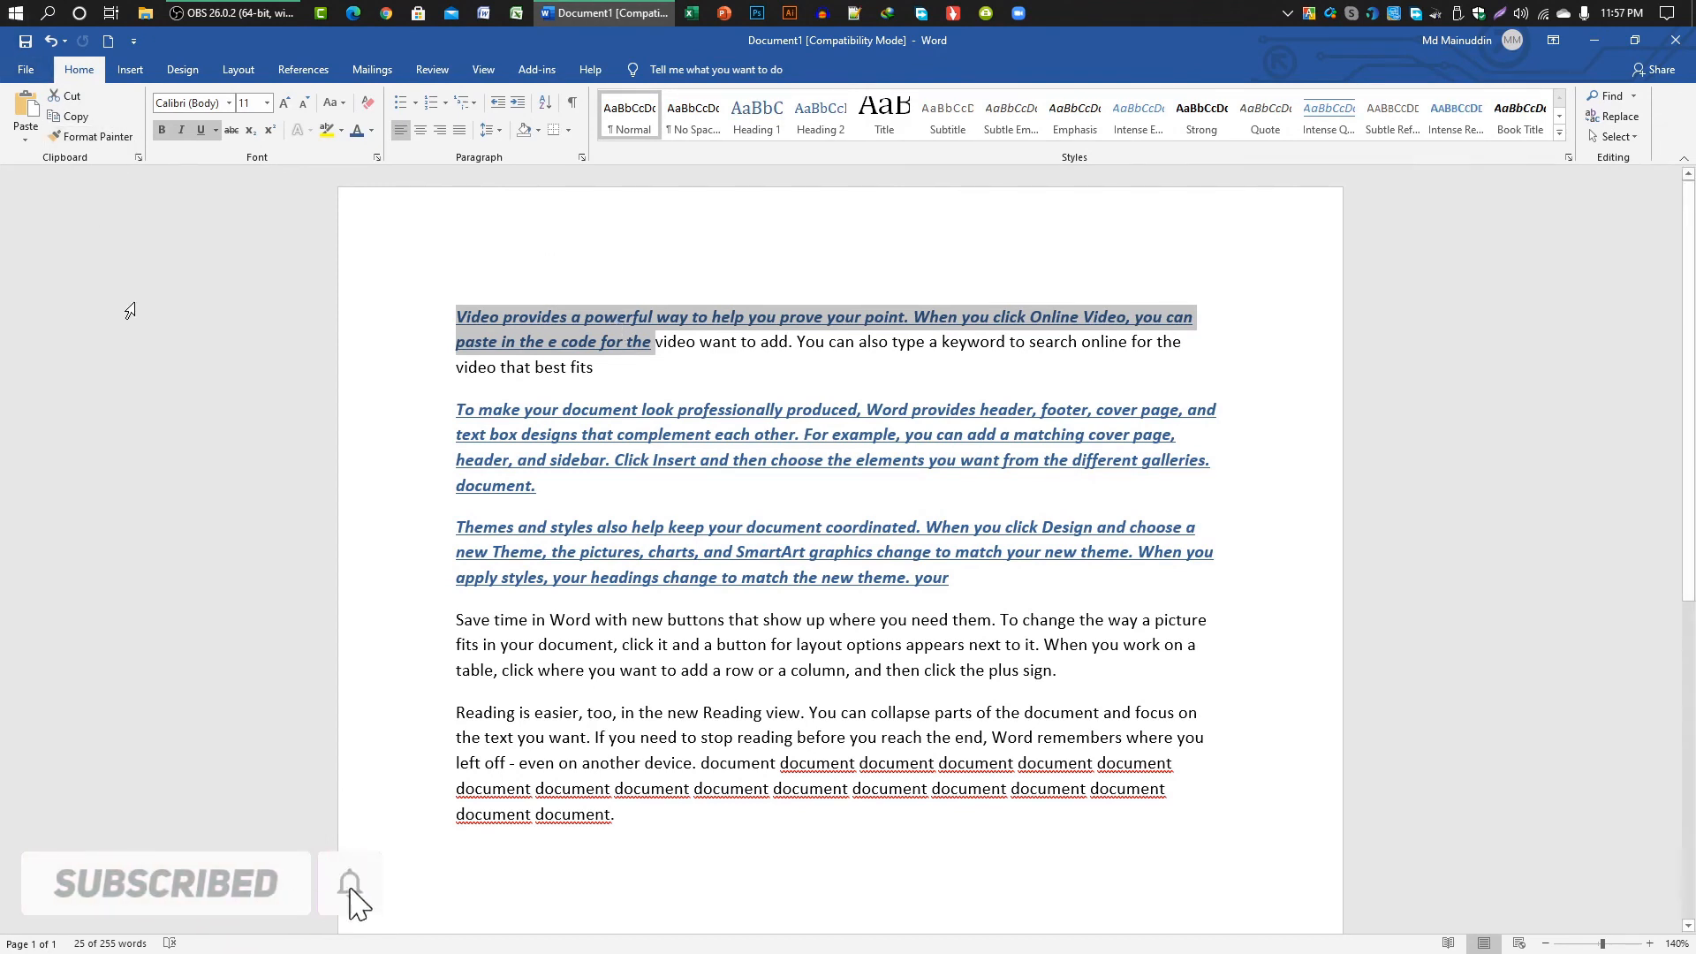
{"action": "left_click", "coordinate": [712, 390]}
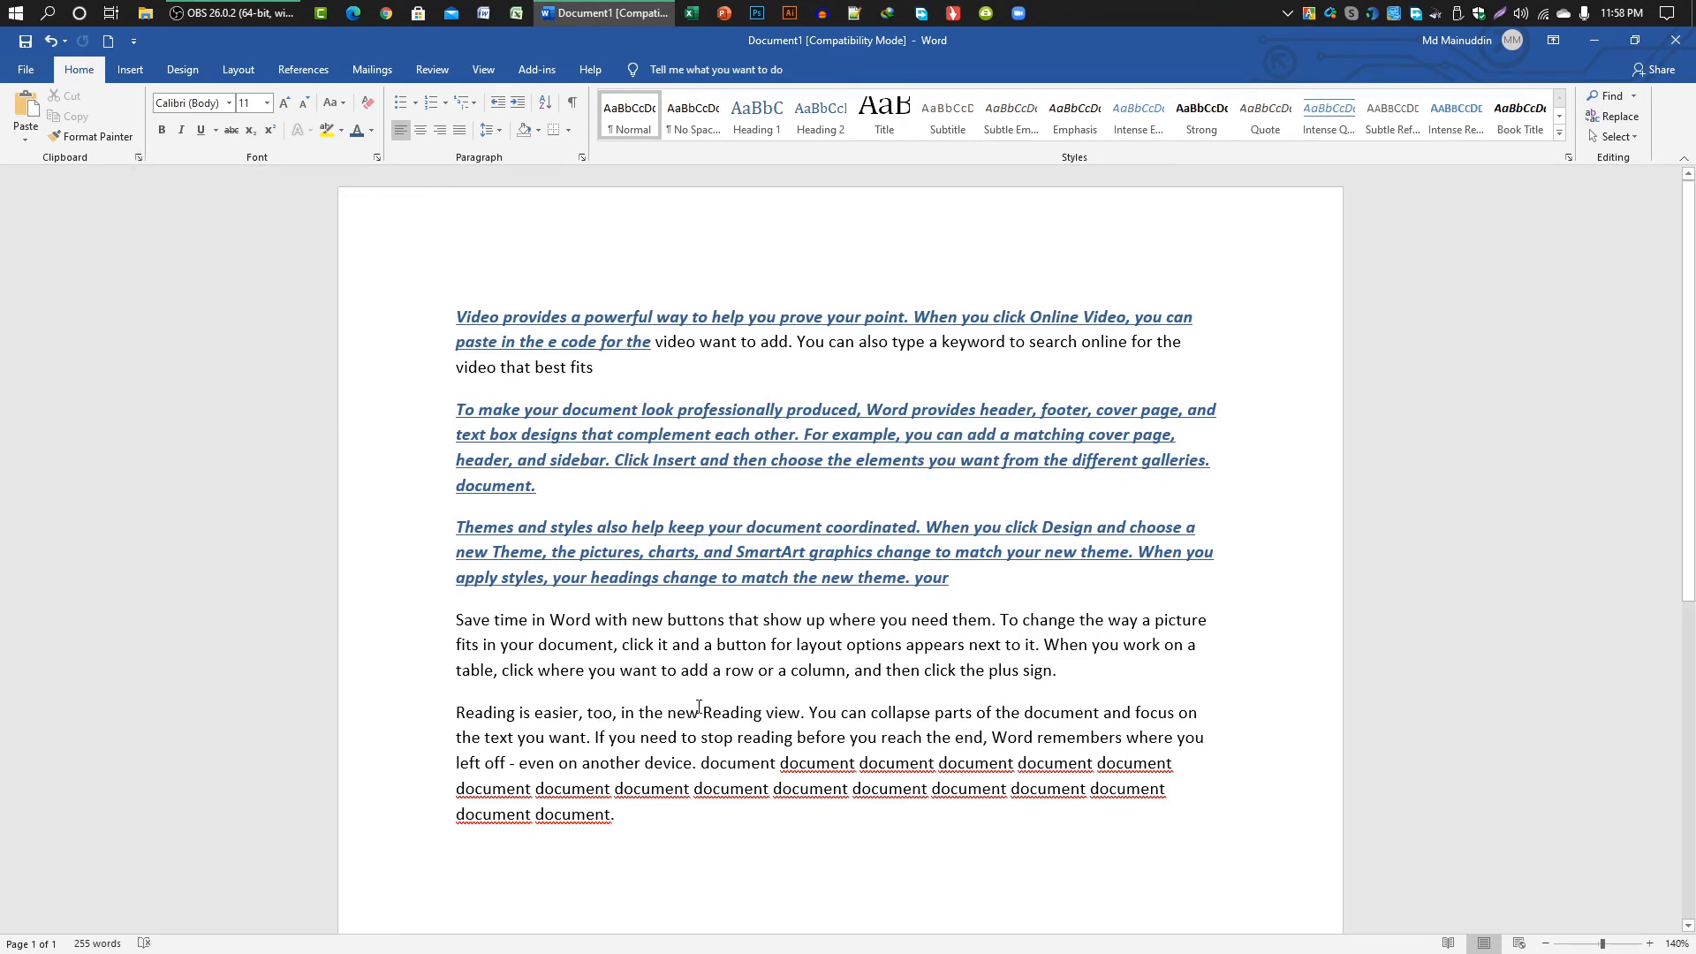
Show the Clipboard history and paste its "device" item inside the word "new" in the fourth paragraph
{"action": "left_click_drag", "start_coordinate": [633, 619], "coordinate": [715, 644]}
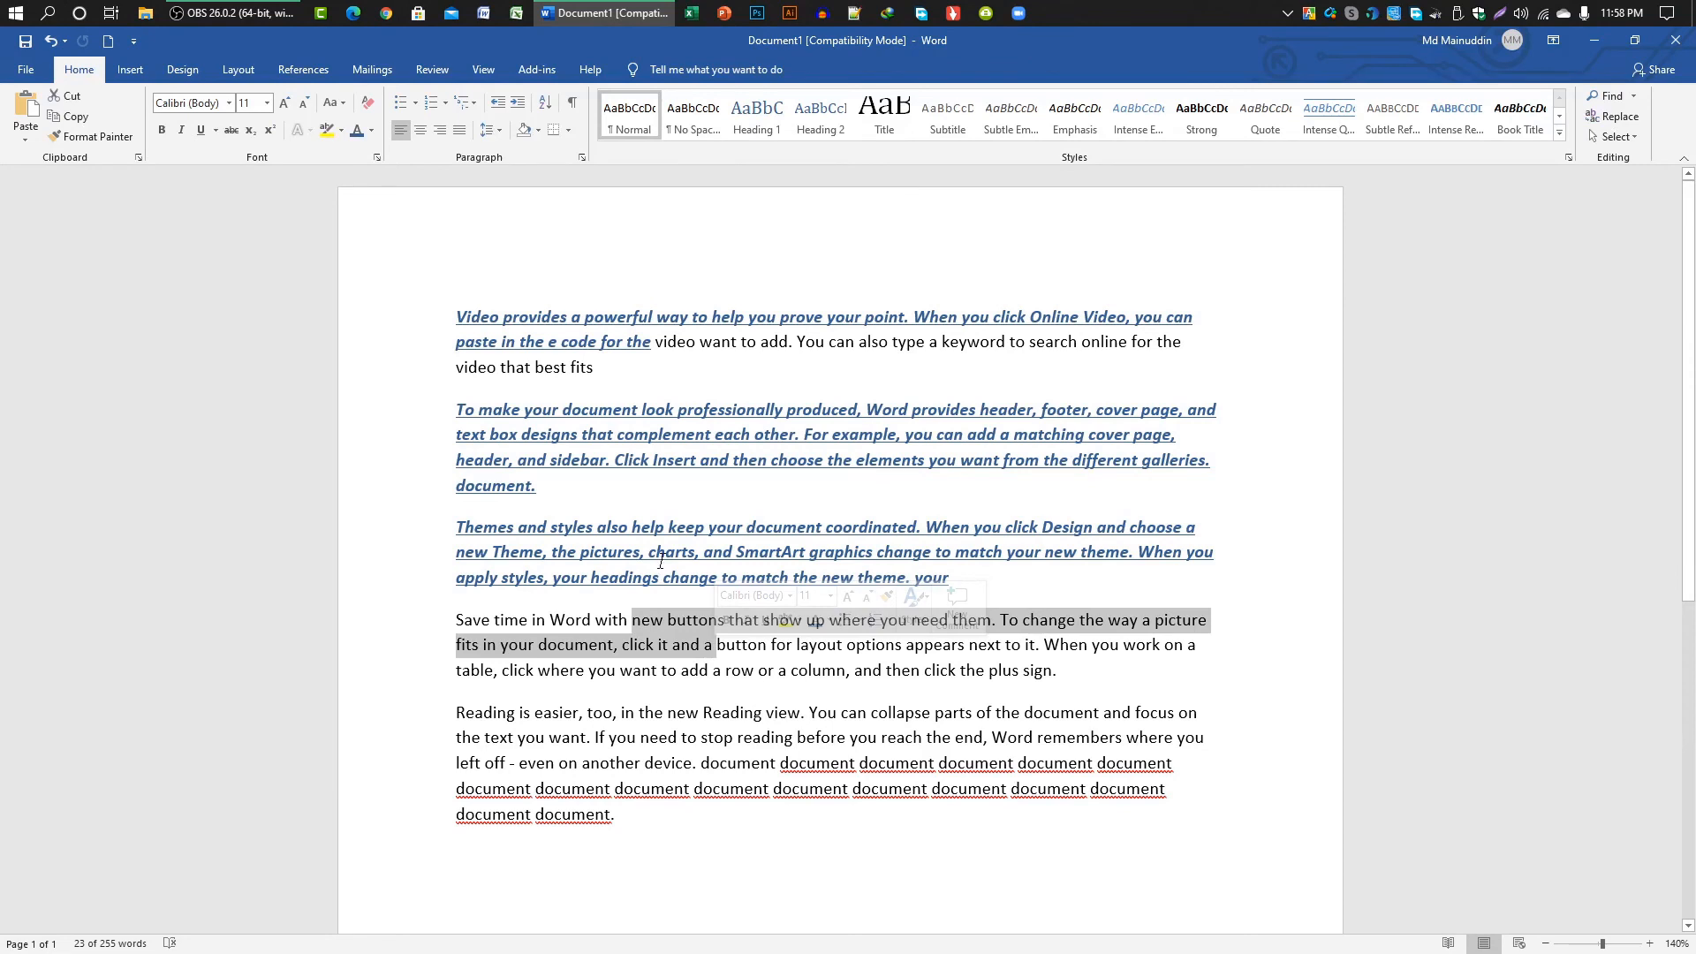
{"action": "left_click", "coordinate": [655, 629]}
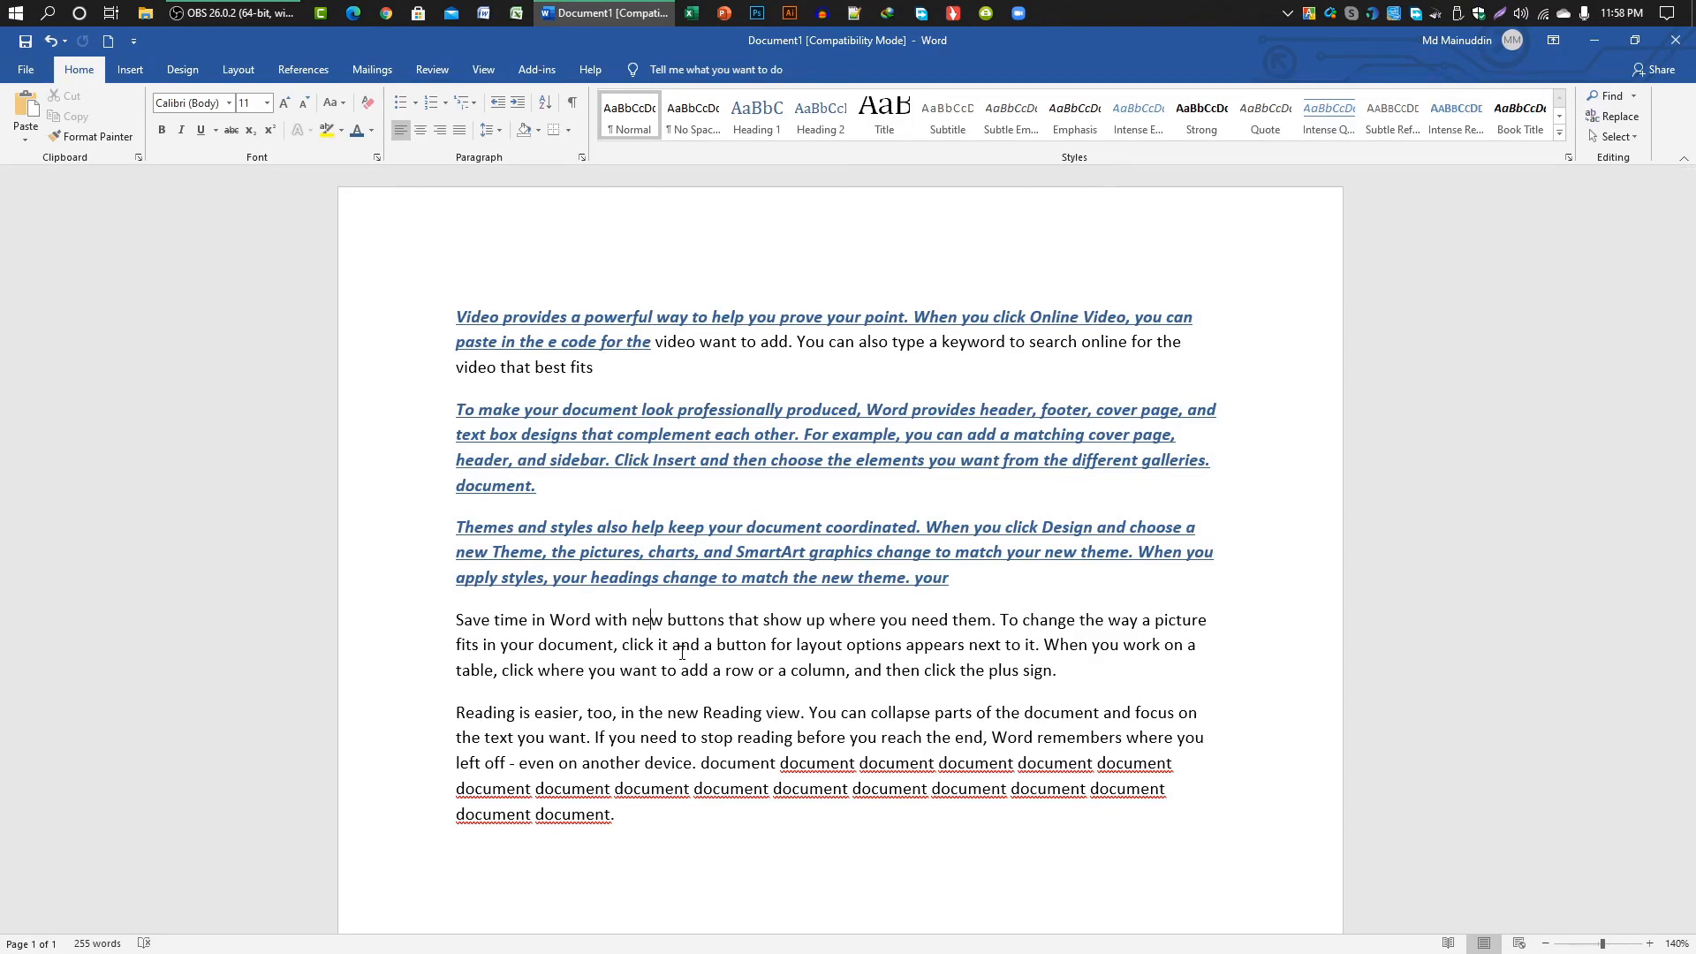
{"action": "left_click", "coordinate": [138, 158]}
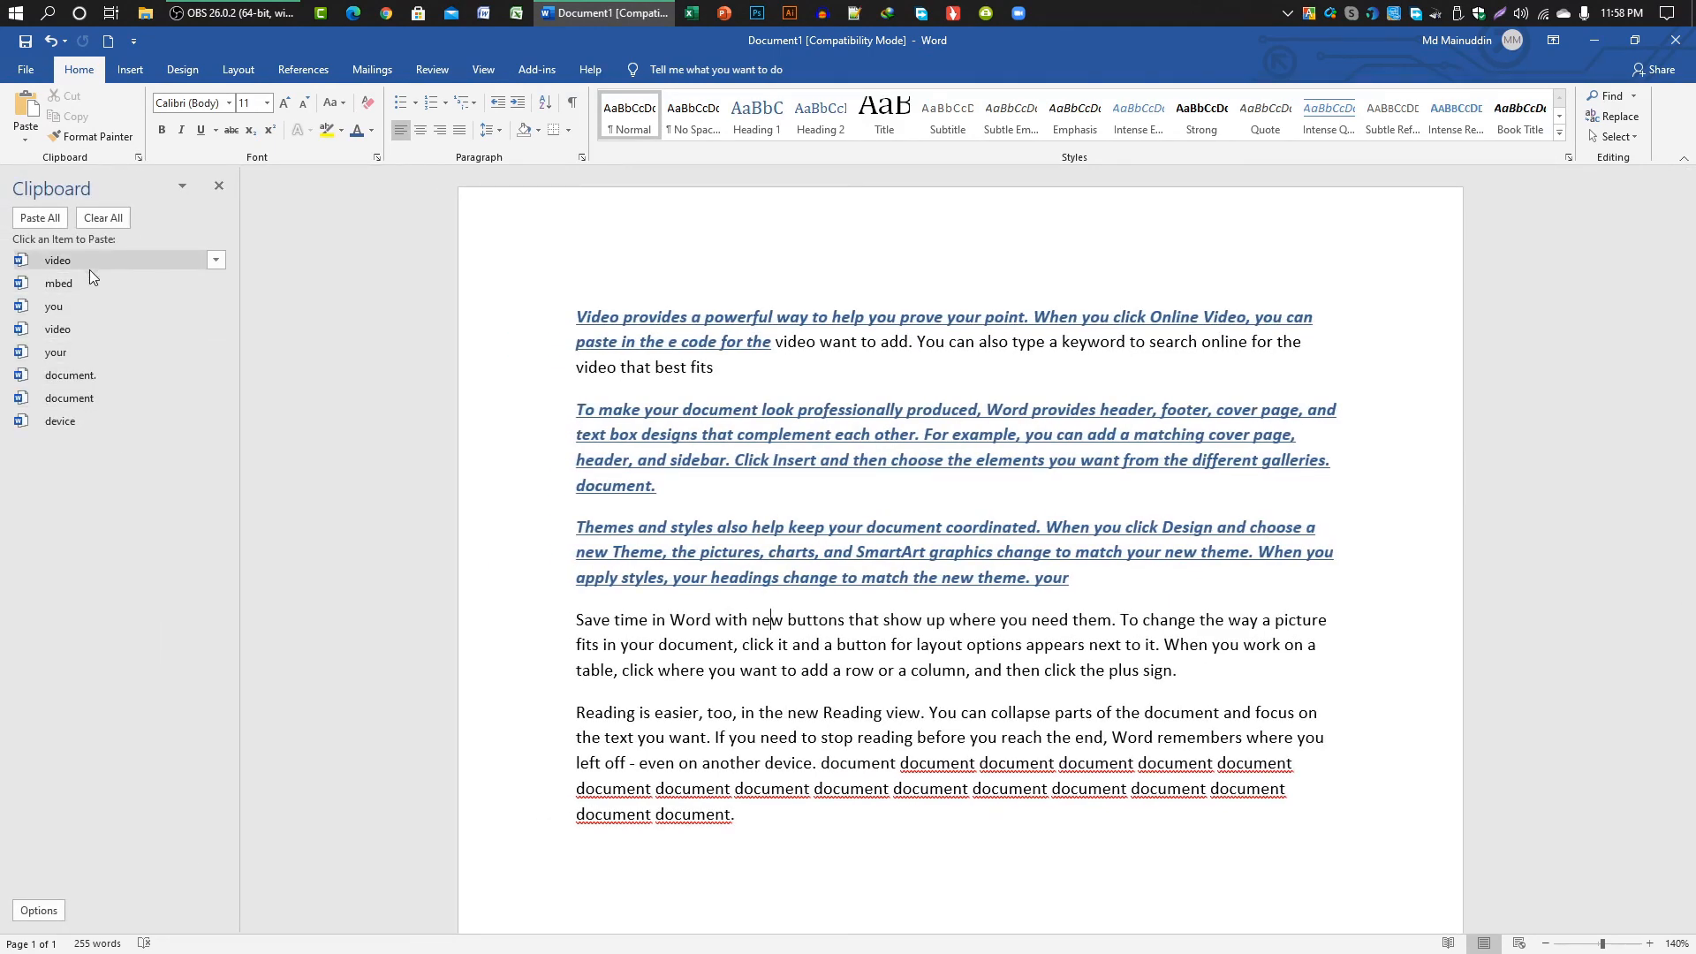
{"action": "left_click", "coordinate": [217, 261]}
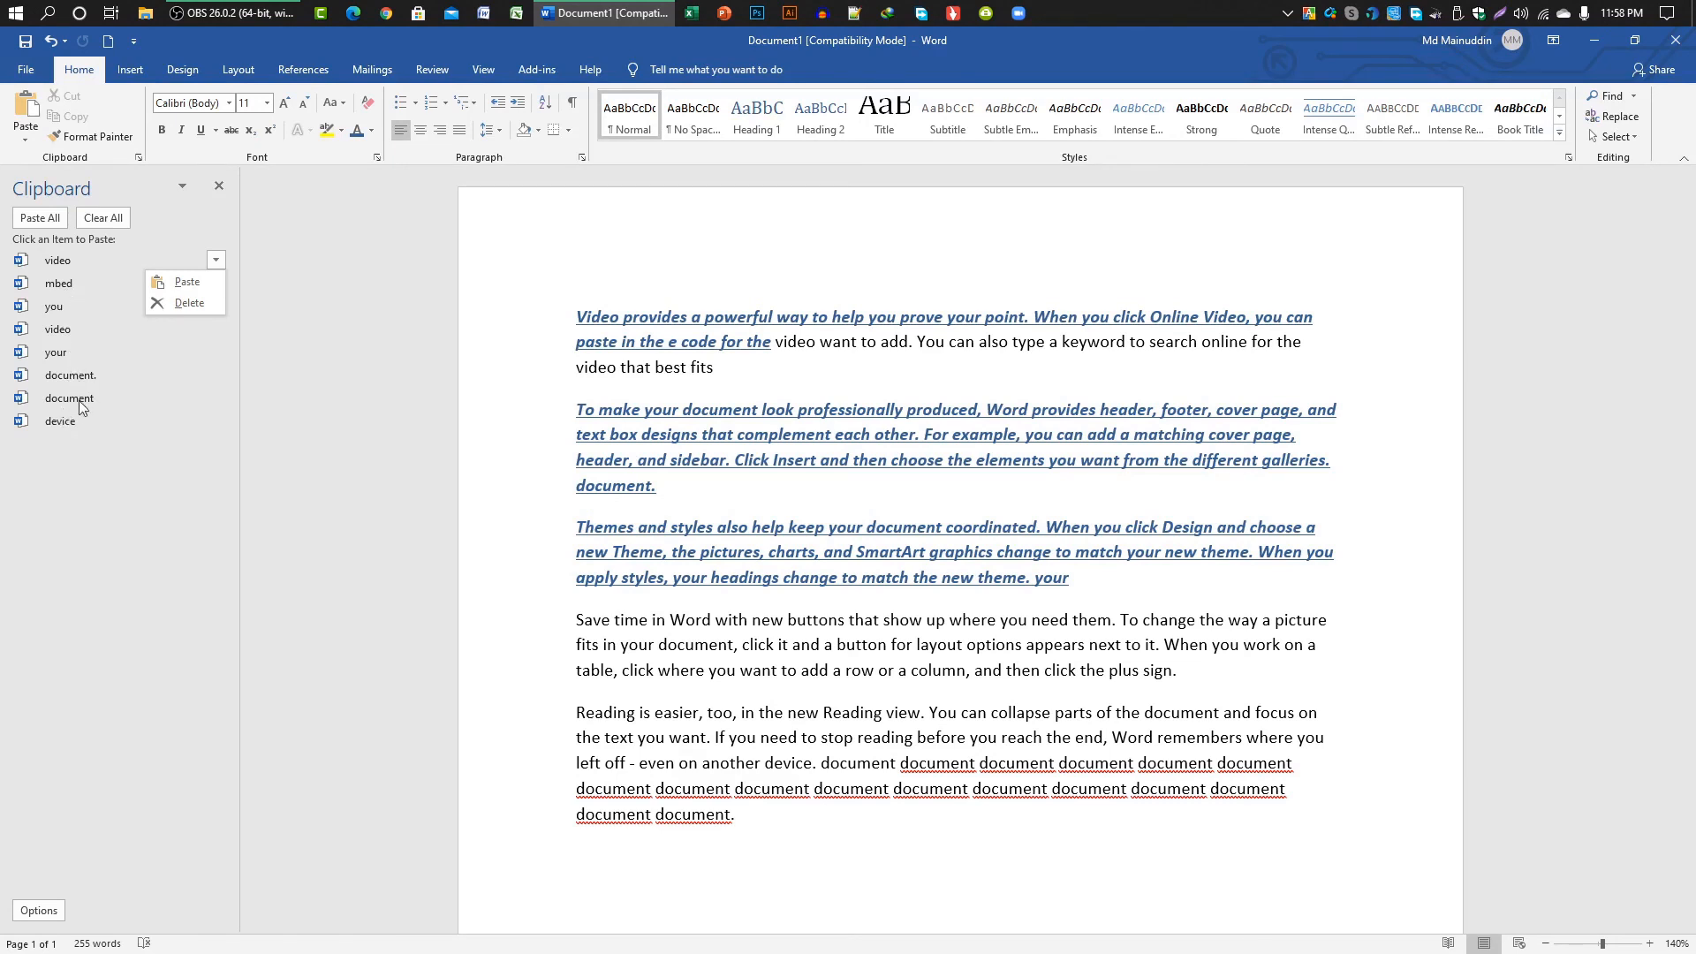
{"action": "left_click", "coordinate": [48, 491]}
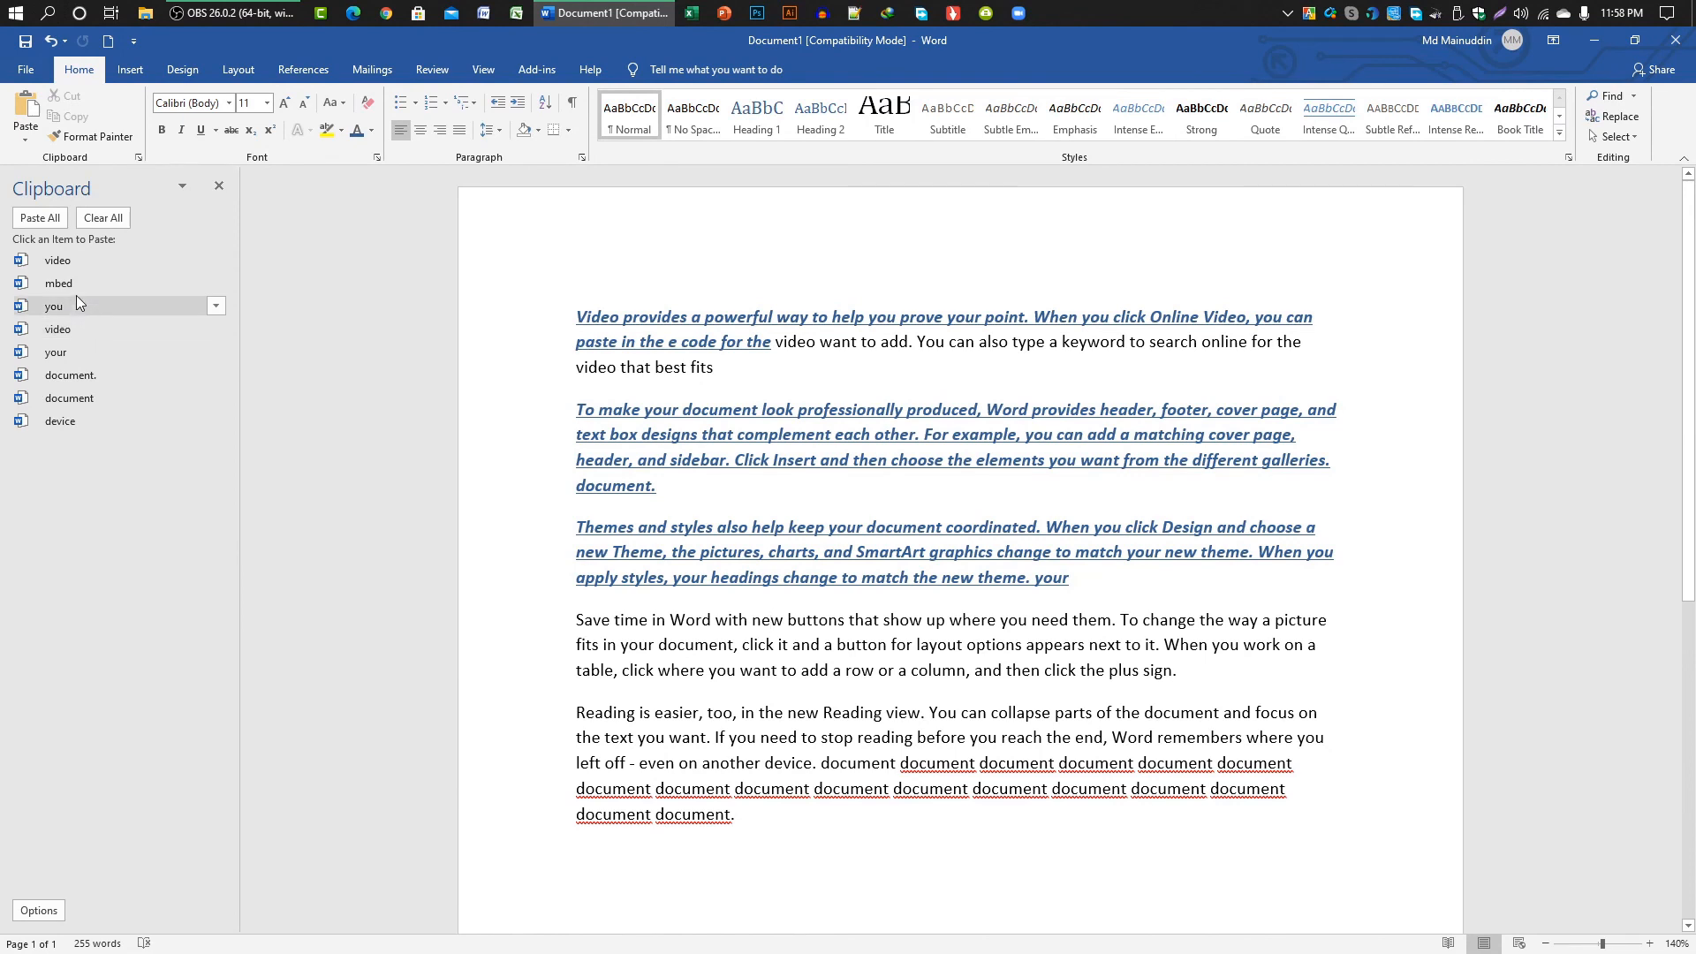
{"action": "left_click", "coordinate": [71, 422]}
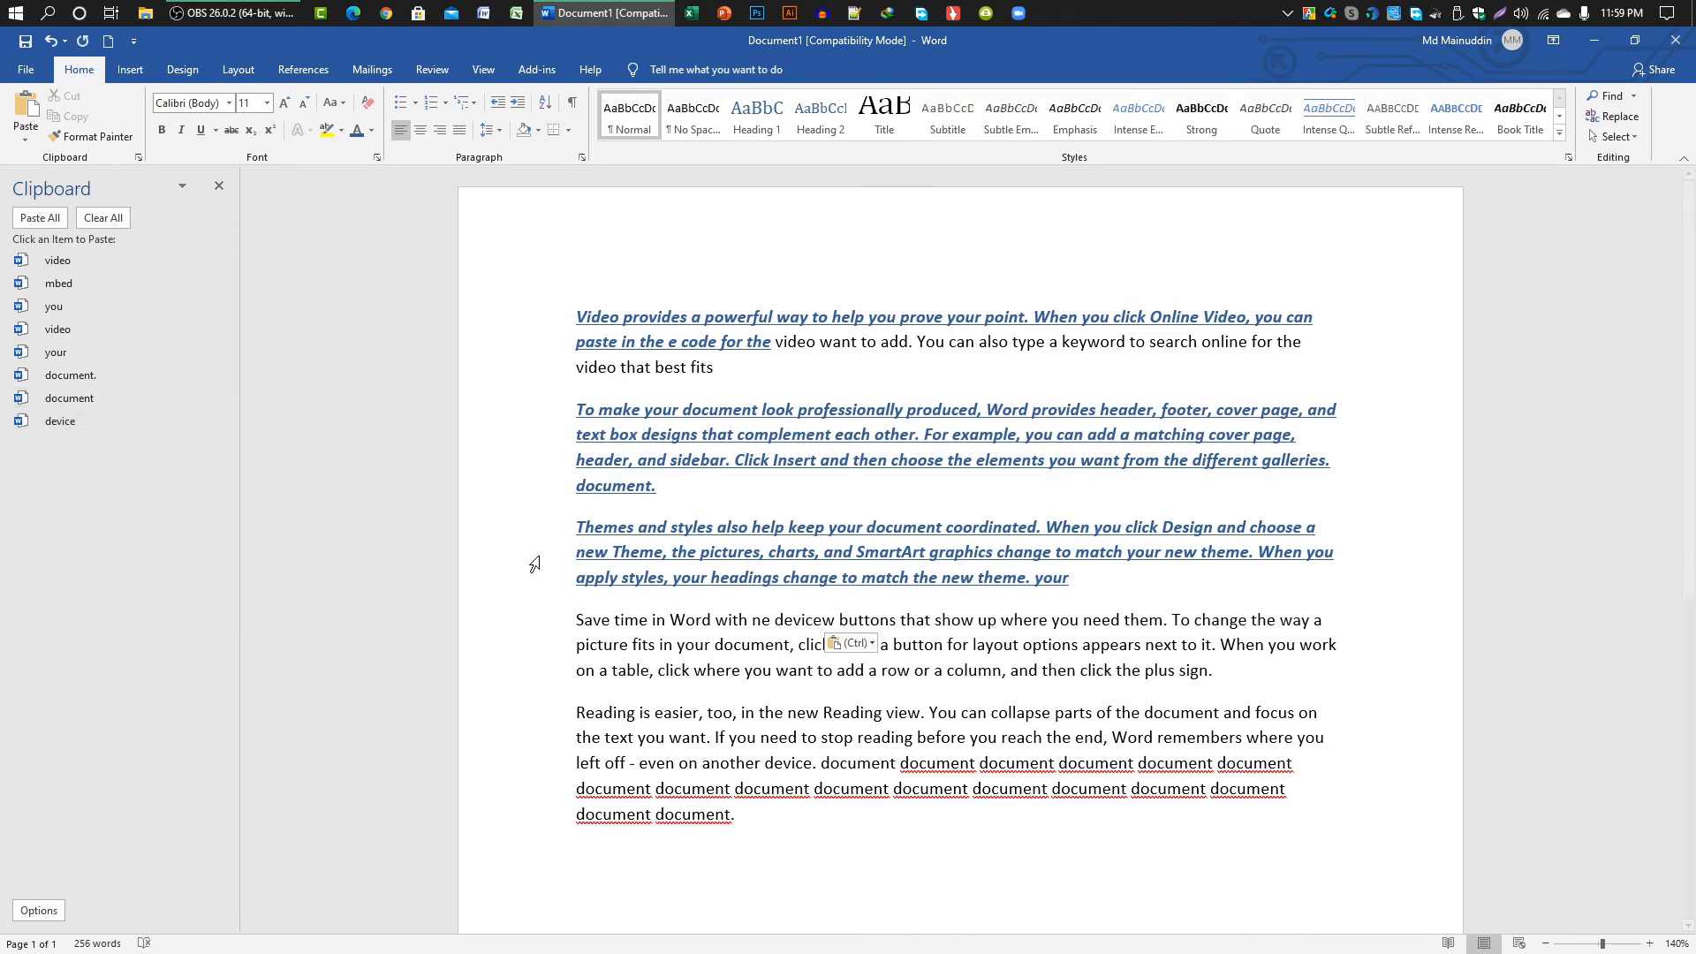
Paste the "you" item from the Clipboard history at the end of the last paragraph
{"action": "left_click_drag", "start_coordinate": [794, 621], "coordinate": [801, 622]}
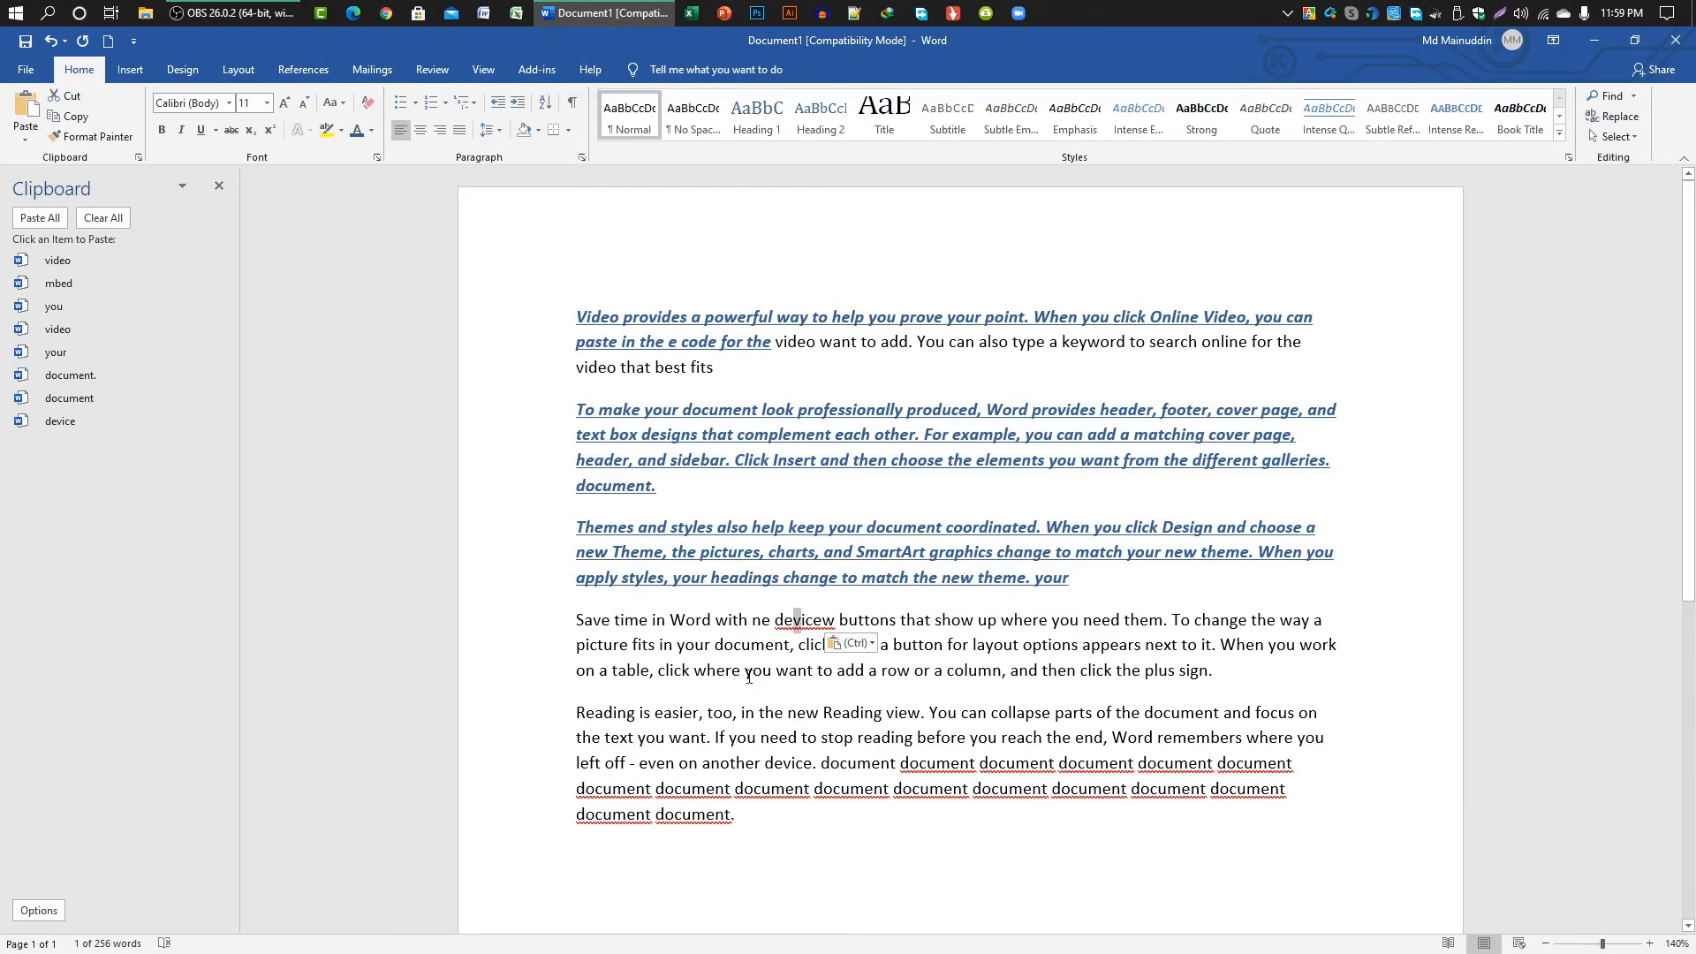
{"action": "left_click", "coordinate": [757, 827]}
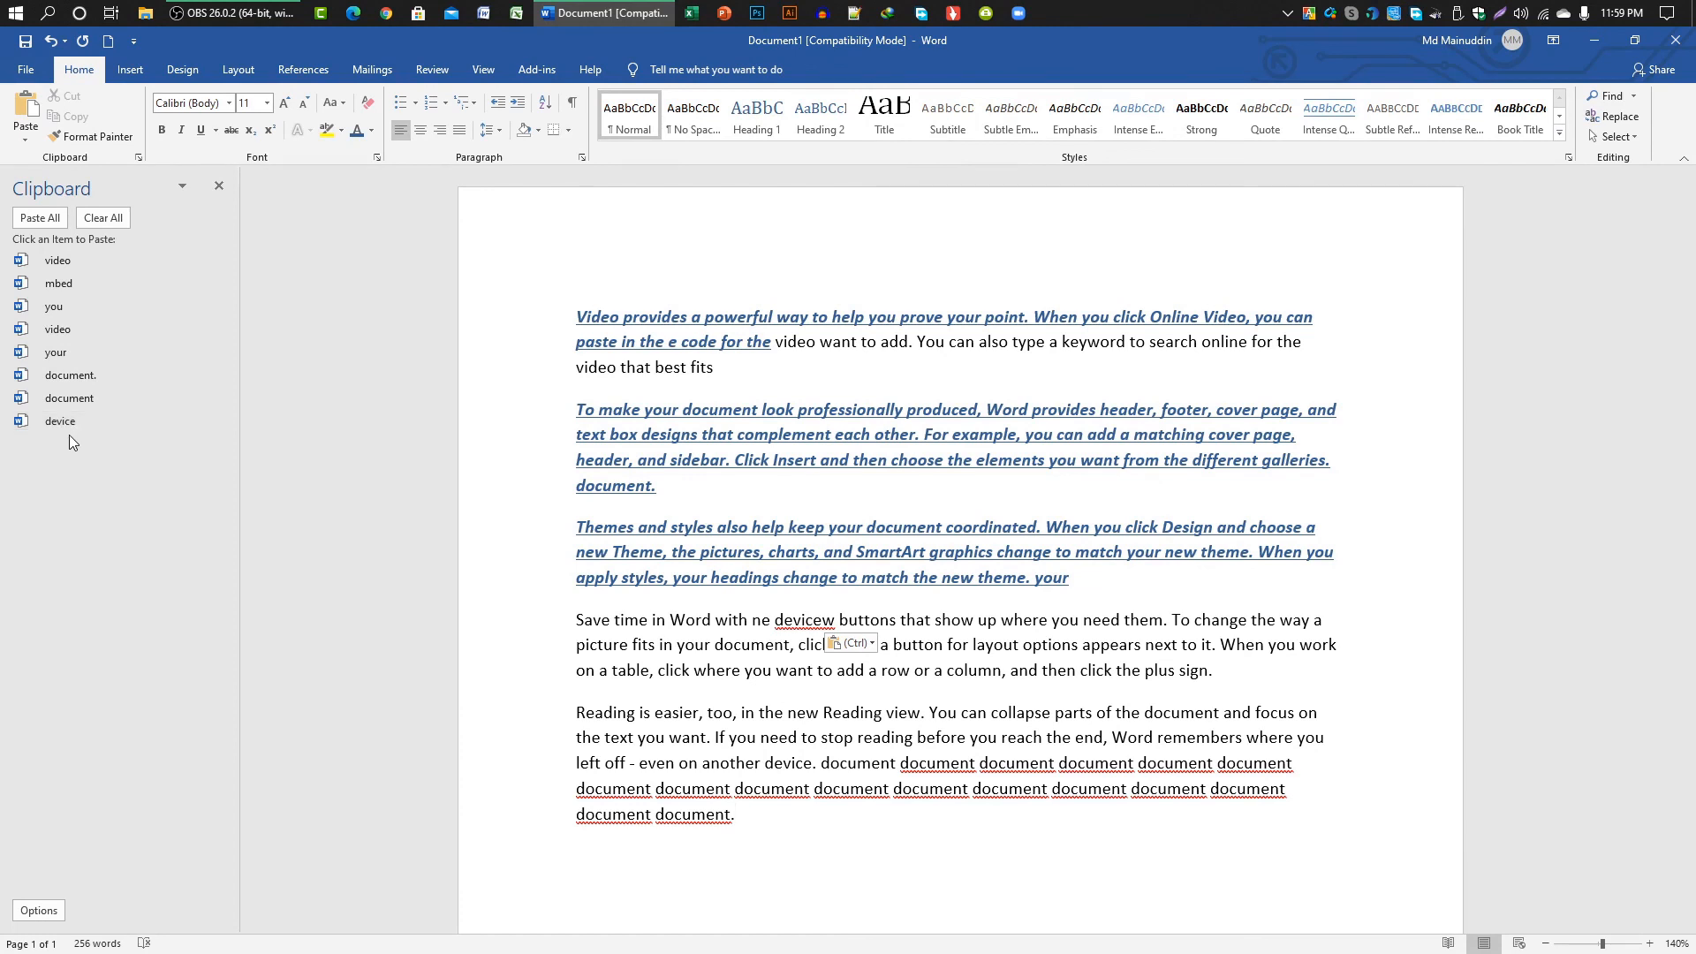
{"action": "left_click", "coordinate": [56, 310]}
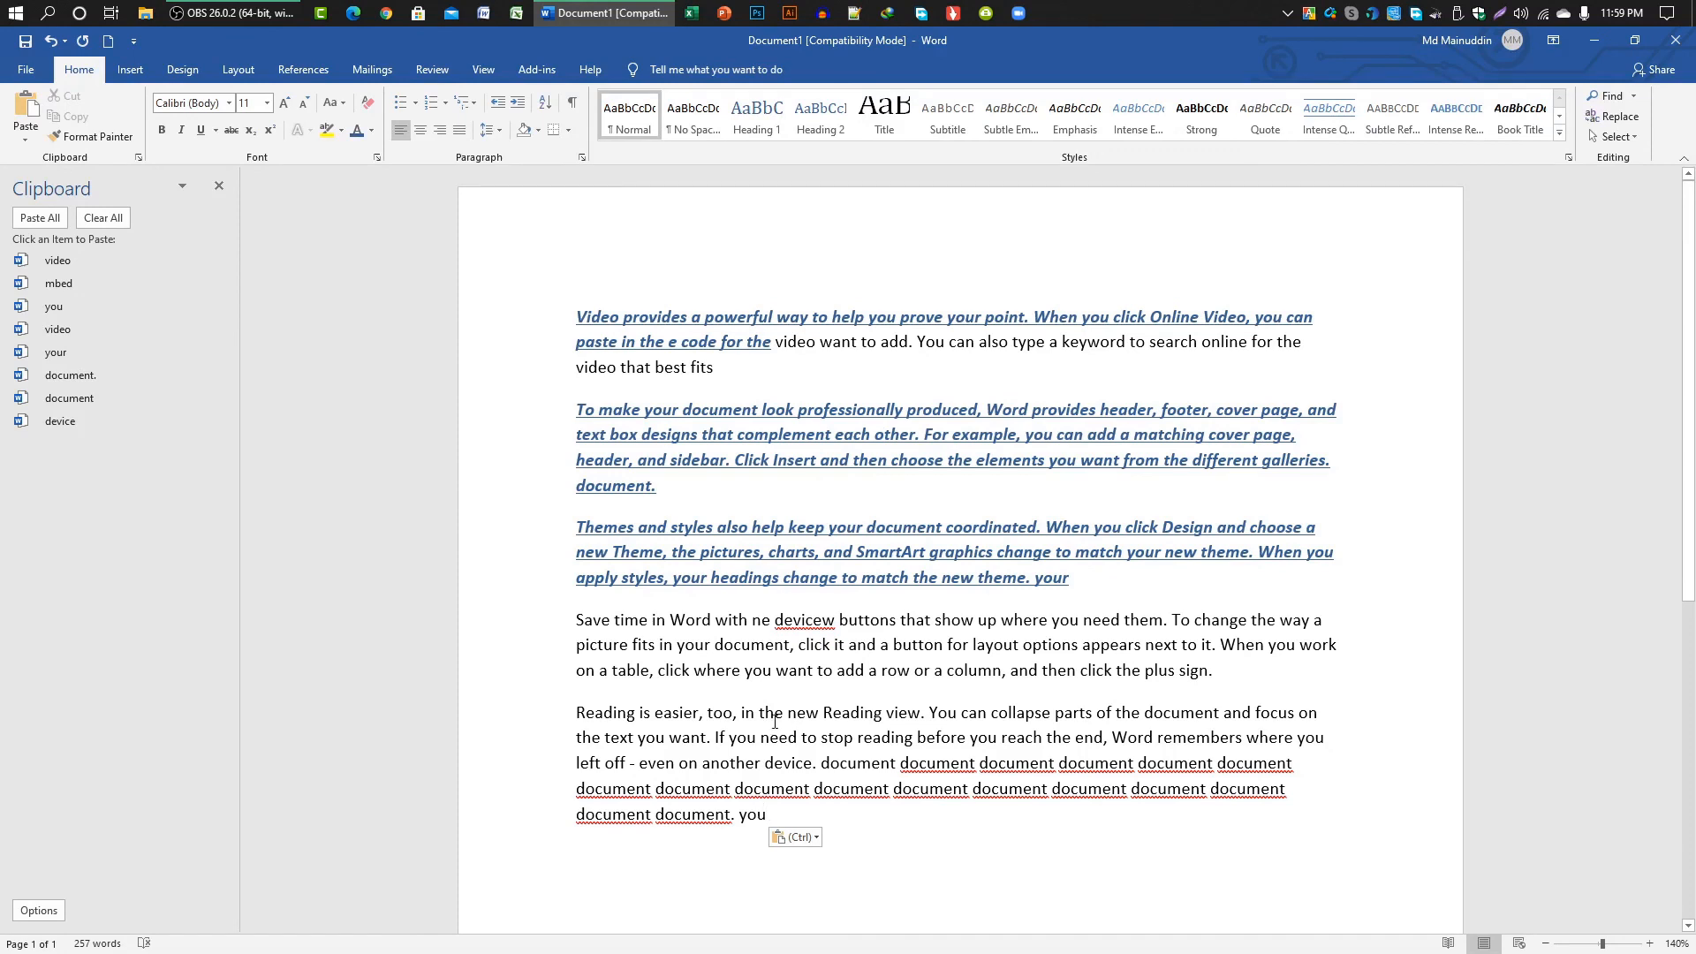
{"action": "left_click_drag", "start_coordinate": [775, 720], "coordinate": [877, 761]}
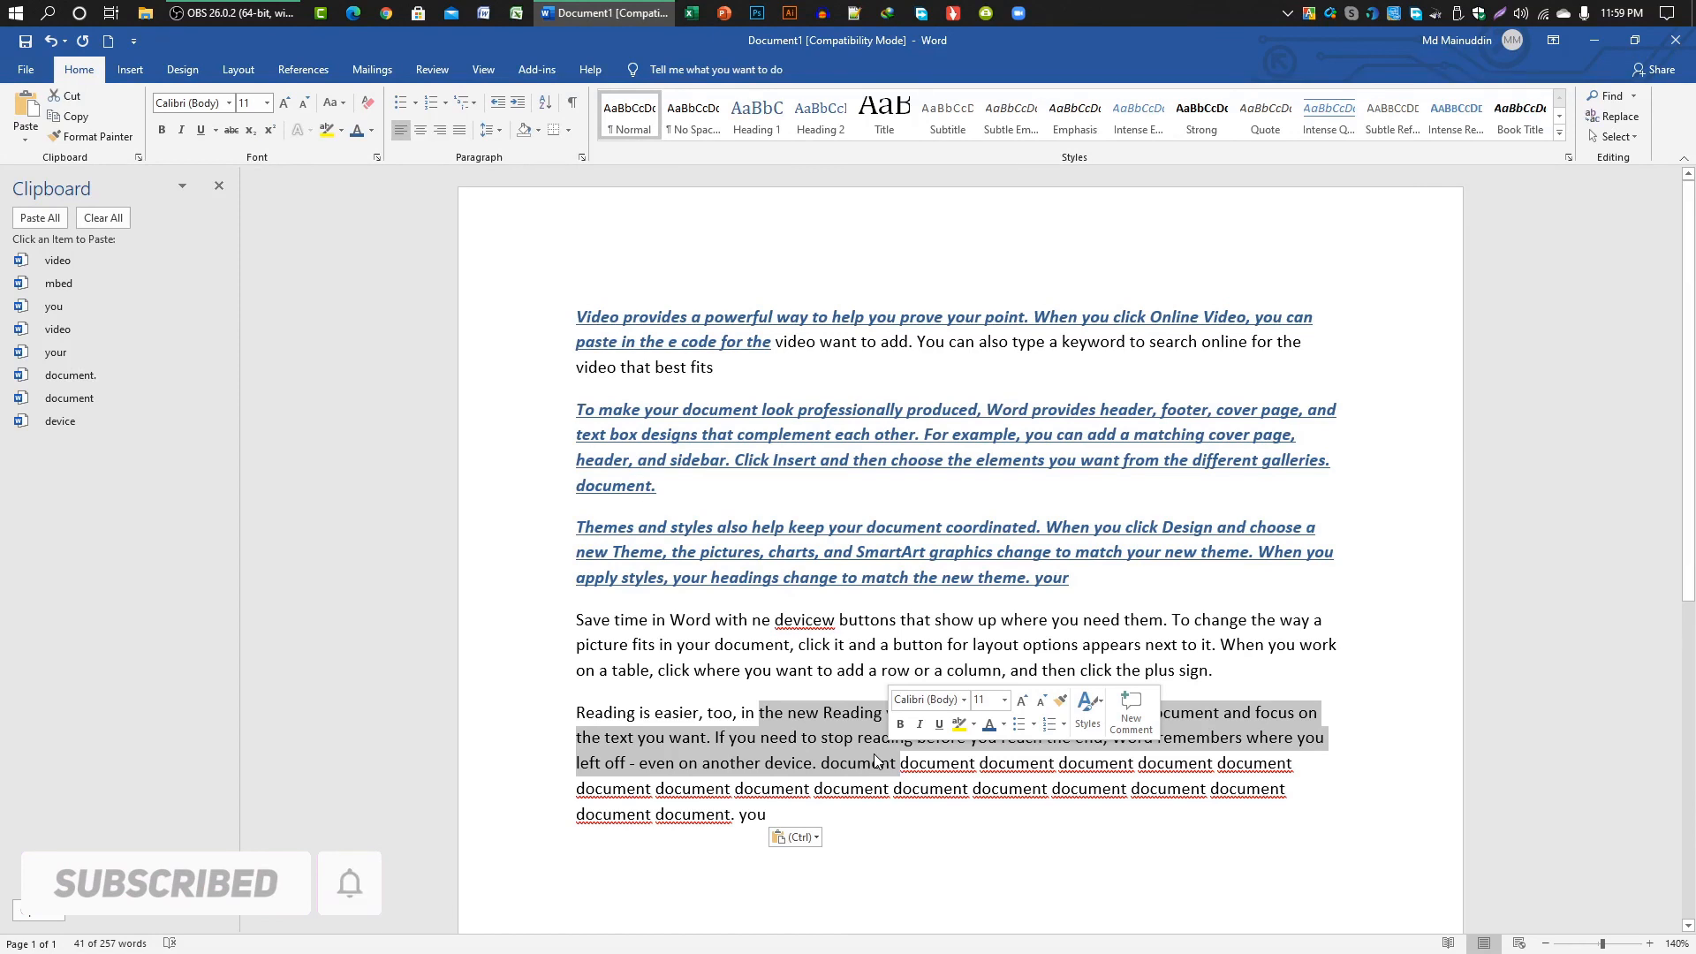
{"action": "left_click", "coordinate": [777, 341]}
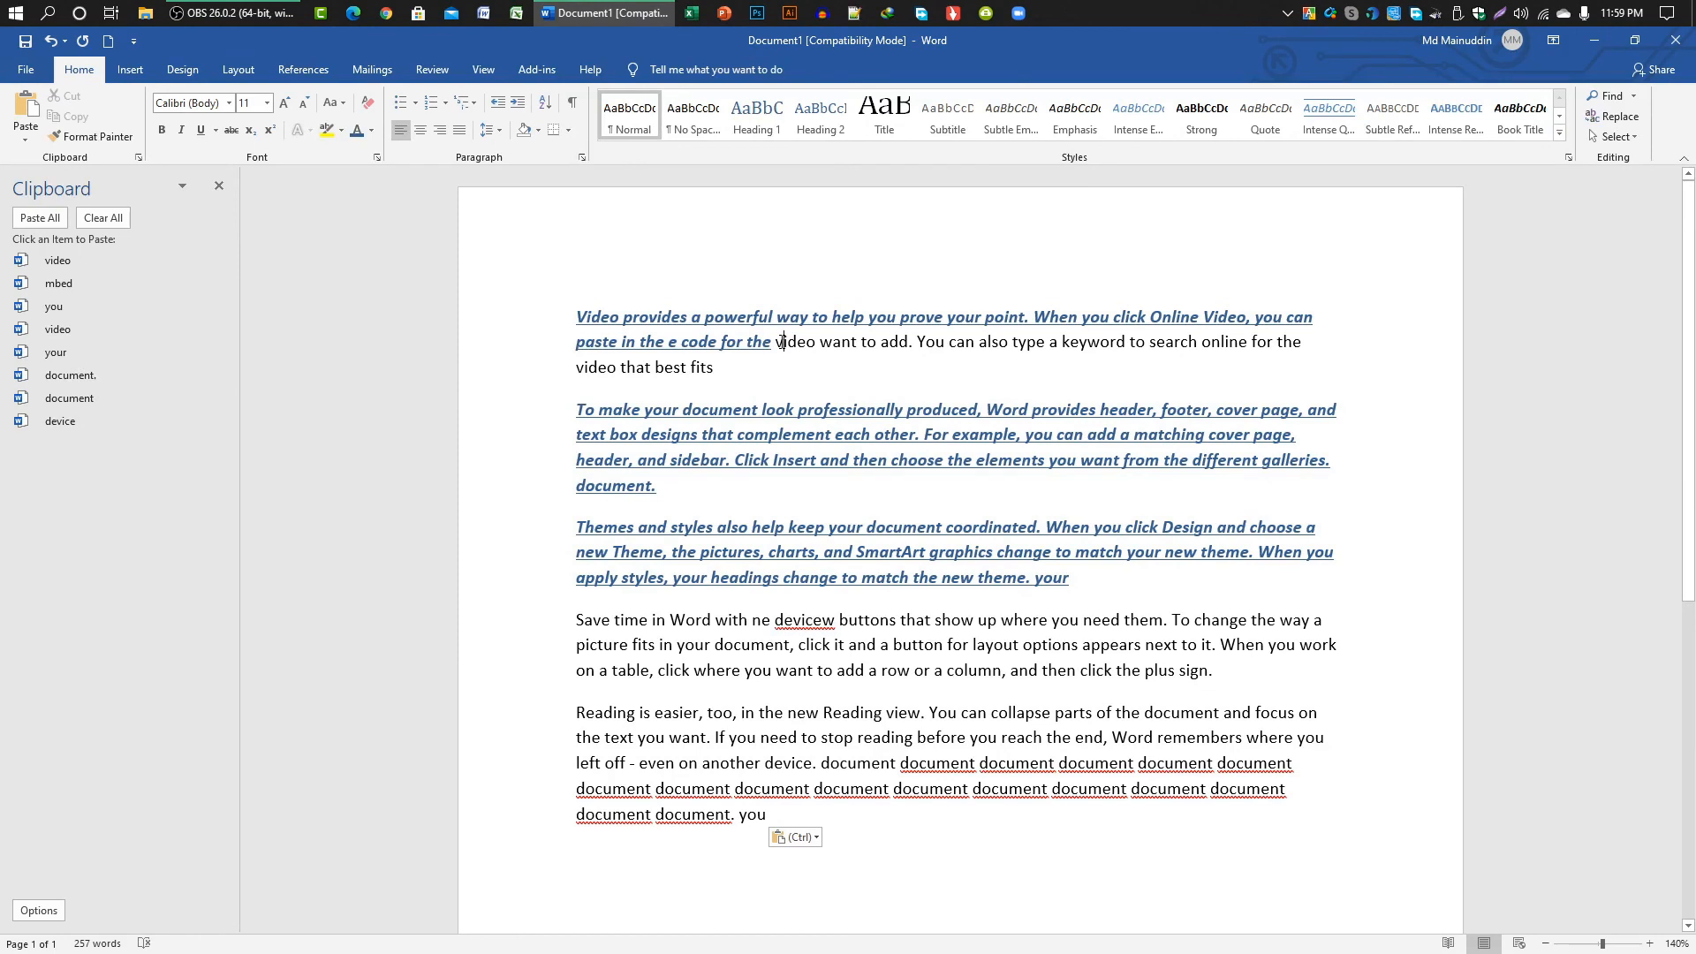